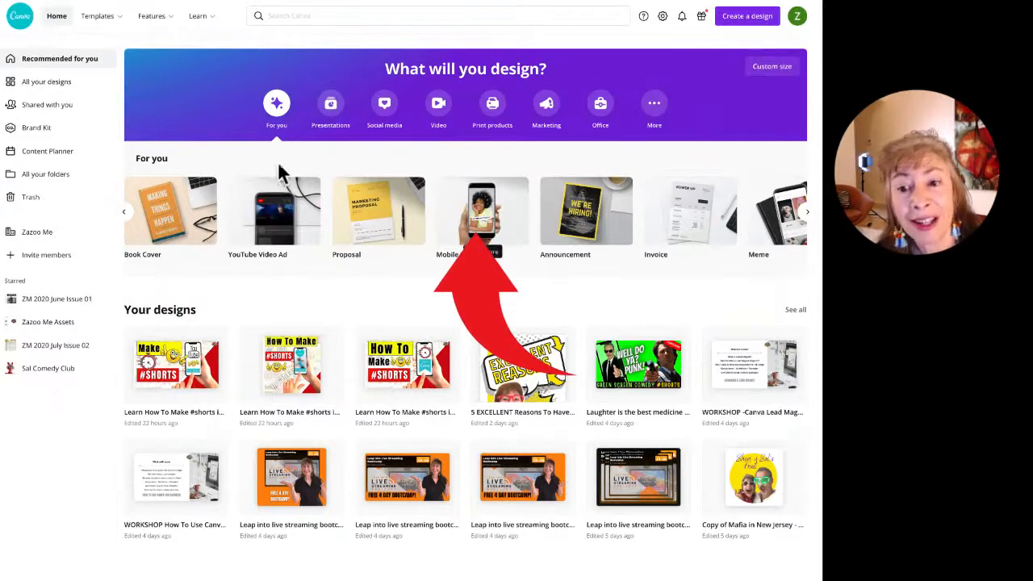
Step: Create a blank Mobile Video design from the For you carousel and widen the browser window
{"action": "left_click", "coordinate": [484, 224]}
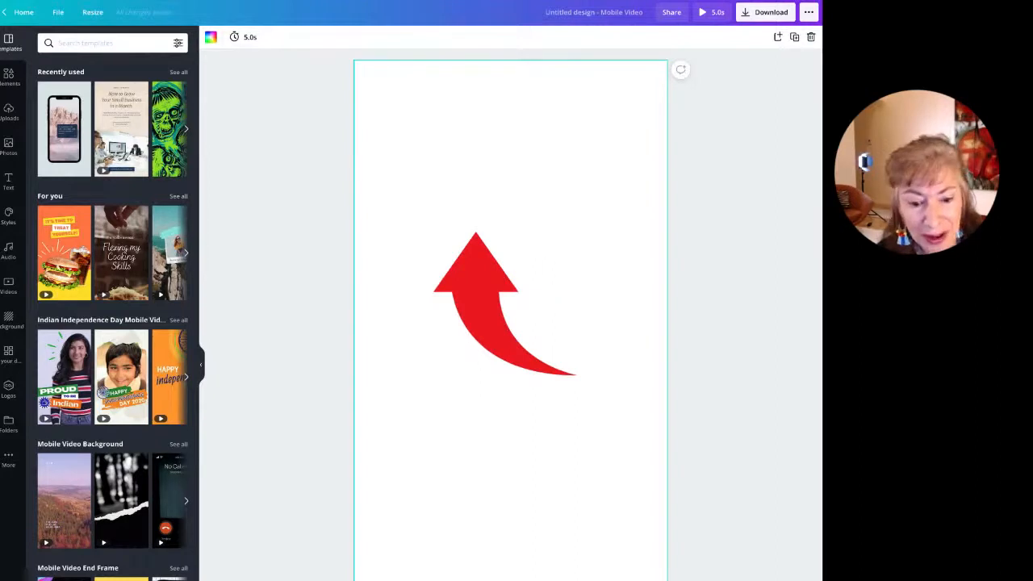
{"action": "left_click_drag", "start_coordinate": [712, 427], "coordinate": [767, 427]}
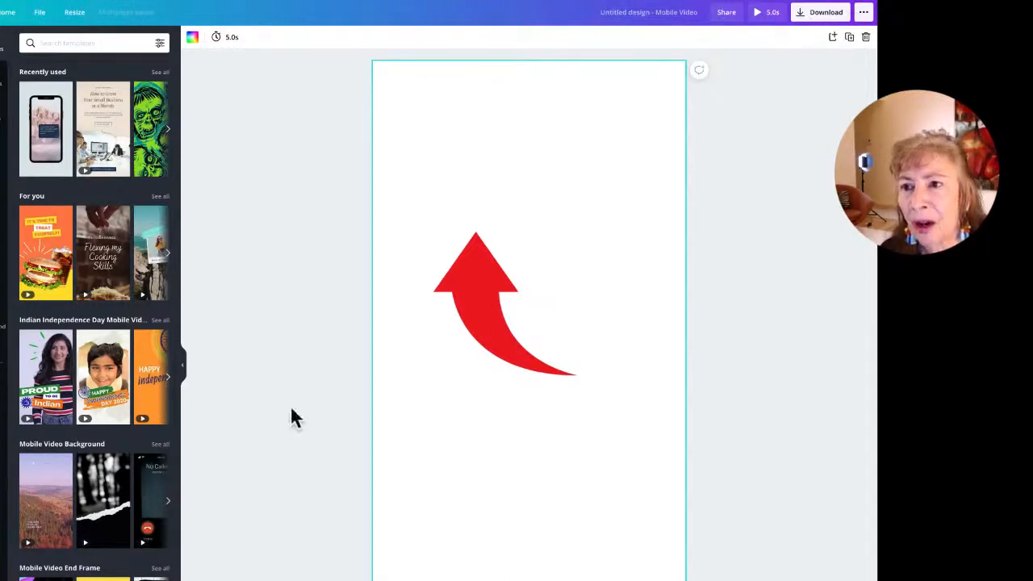
Step: Return to Home and page through the For you carousel to reach Mobile Video templates
{"action": "left_click", "coordinate": [6, 12]}
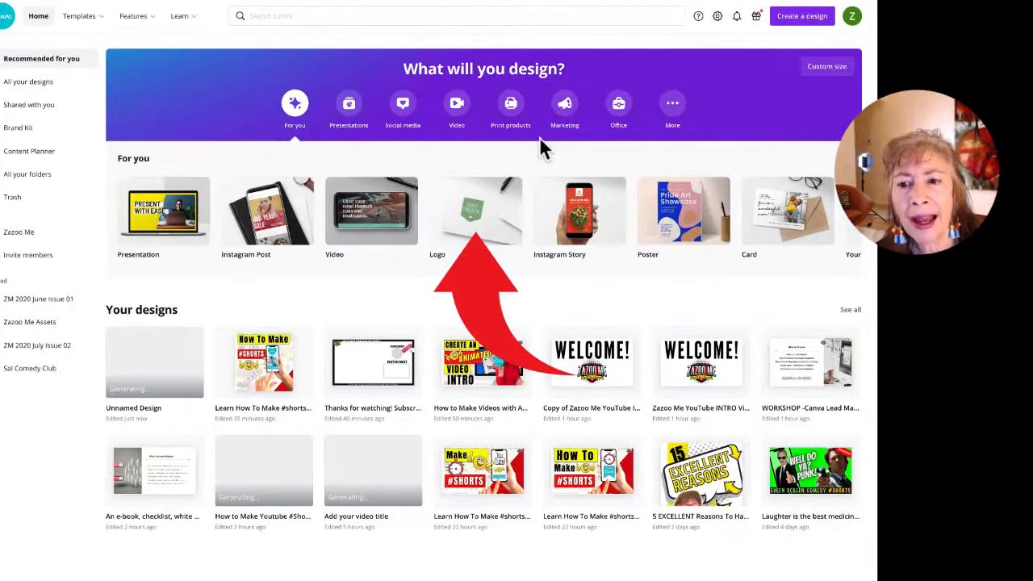
{"action": "left_click", "coordinate": [858, 234]}
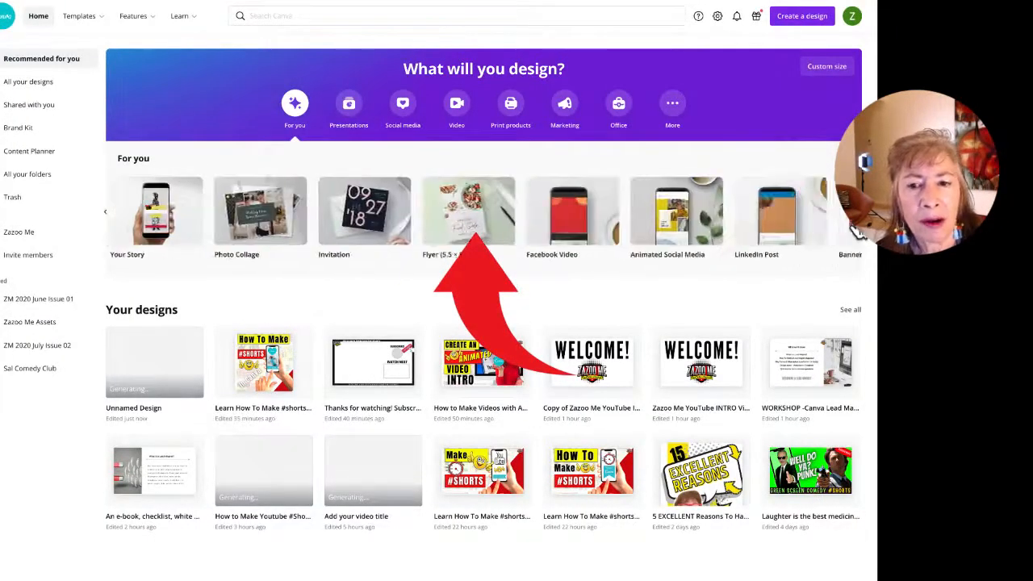
{"action": "left_click", "coordinate": [857, 232]}
{"action": "left_click", "coordinate": [856, 232]}
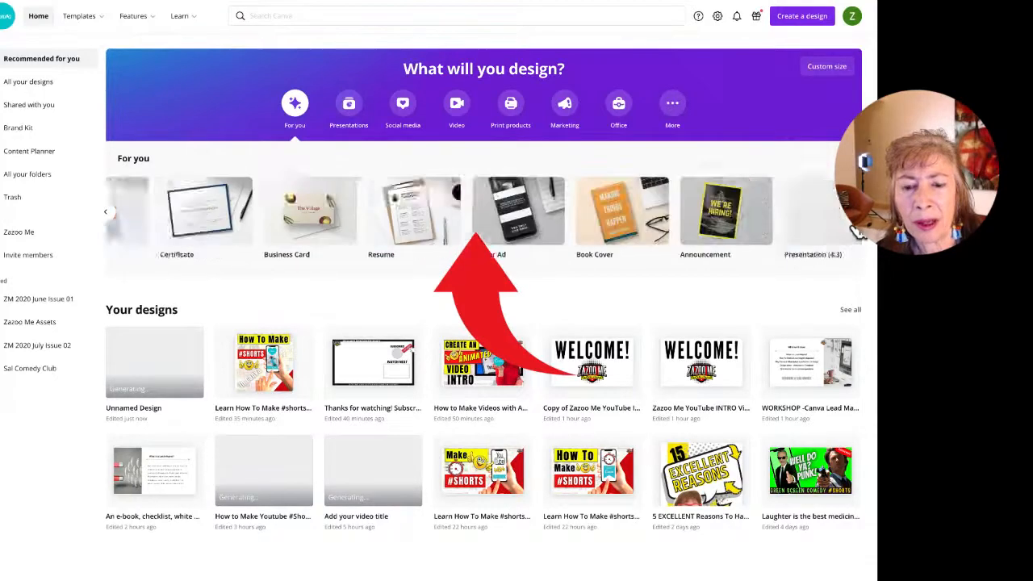
{"action": "left_click", "coordinate": [857, 232]}
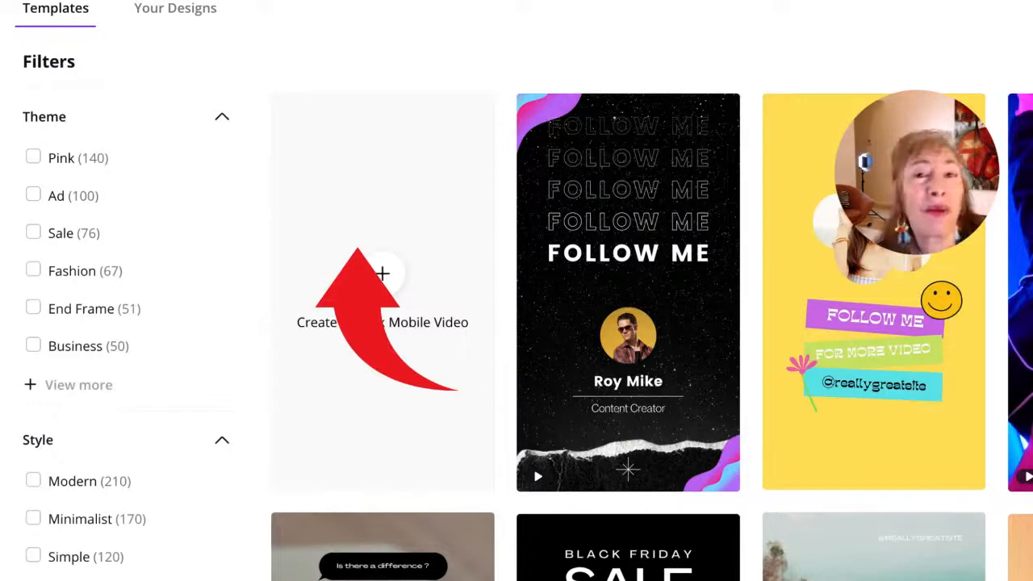
Step: Show all Theme filters and scroll the Mobile Video template grid down to Follow Me
{"action": "left_click", "coordinate": [75, 388]}
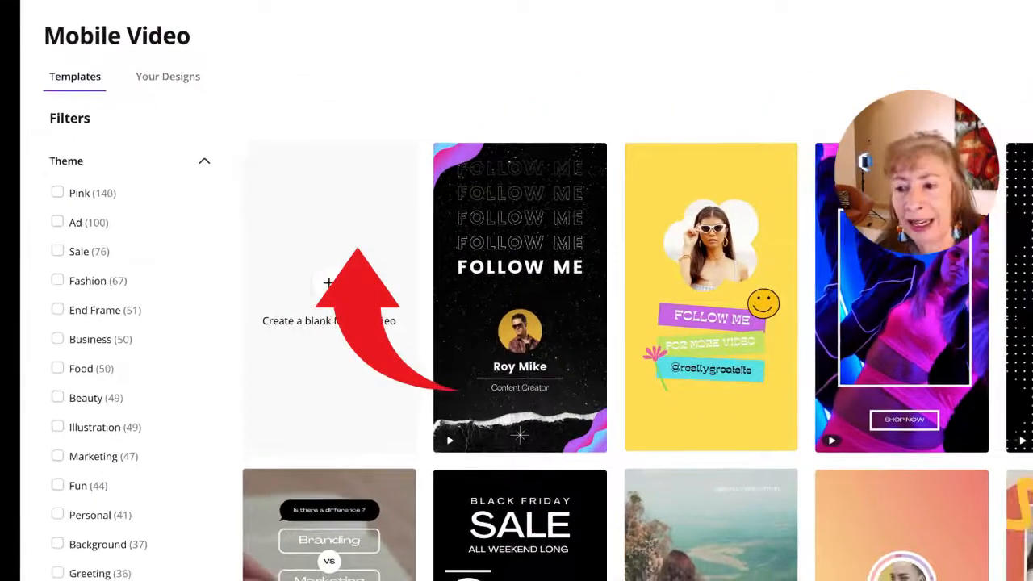
{"action": "scroll", "coordinate": [613, 299], "scroll_direction": "down", "scroll_amount": 4}
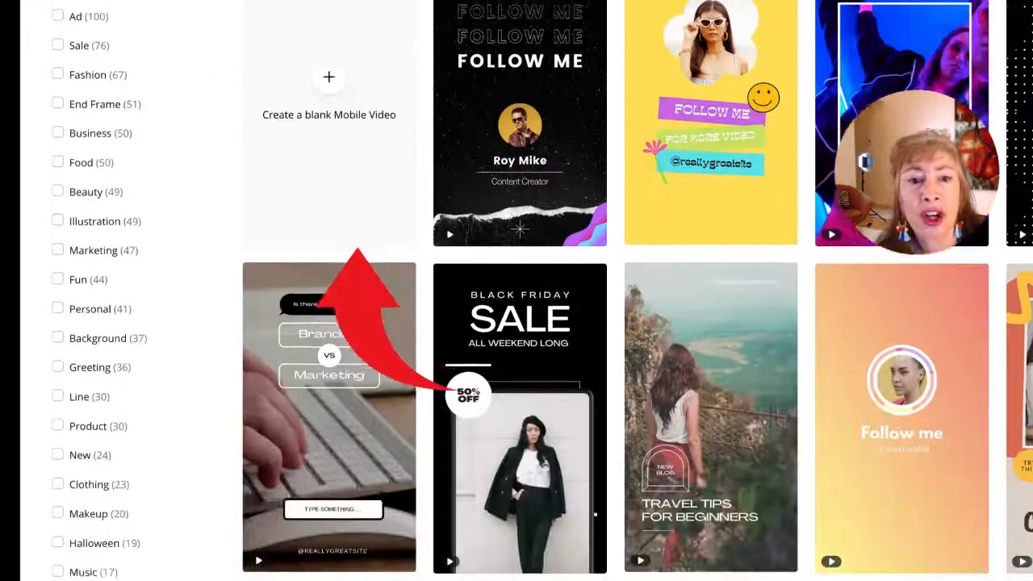
{"action": "scroll", "coordinate": [613, 299], "scroll_direction": "down", "scroll_amount": 2}
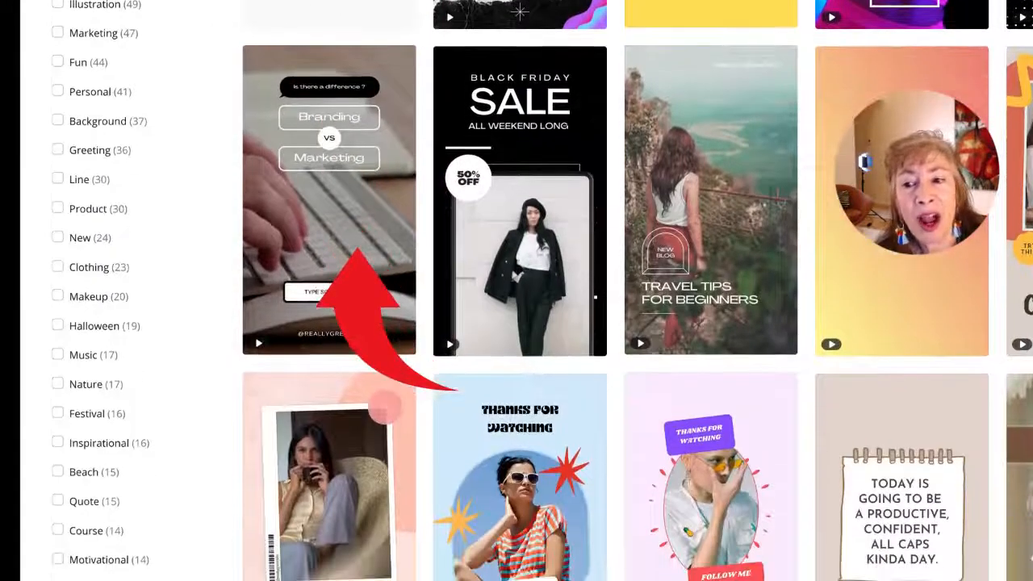
{"action": "scroll", "coordinate": [613, 298], "scroll_direction": "down", "scroll_amount": 2}
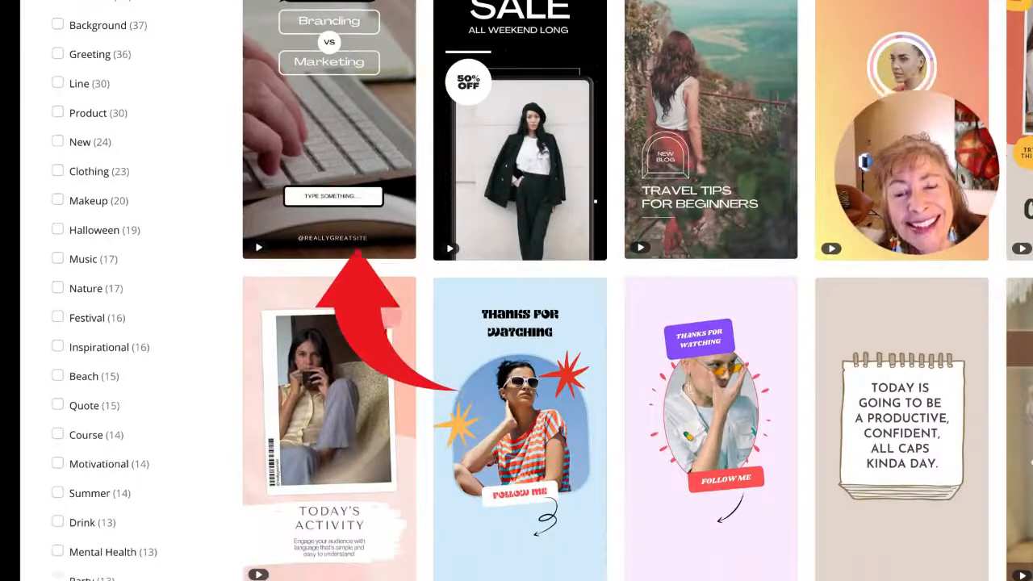
{"action": "scroll", "coordinate": [613, 299], "scroll_direction": "down", "scroll_amount": 2}
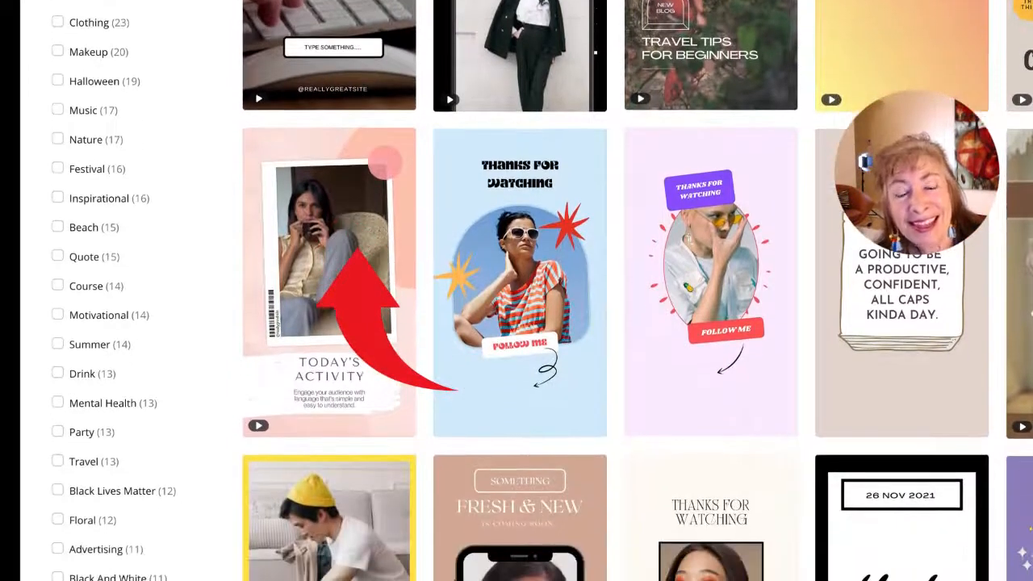
{"action": "scroll", "coordinate": [613, 299], "scroll_direction": "down", "scroll_amount": 3}
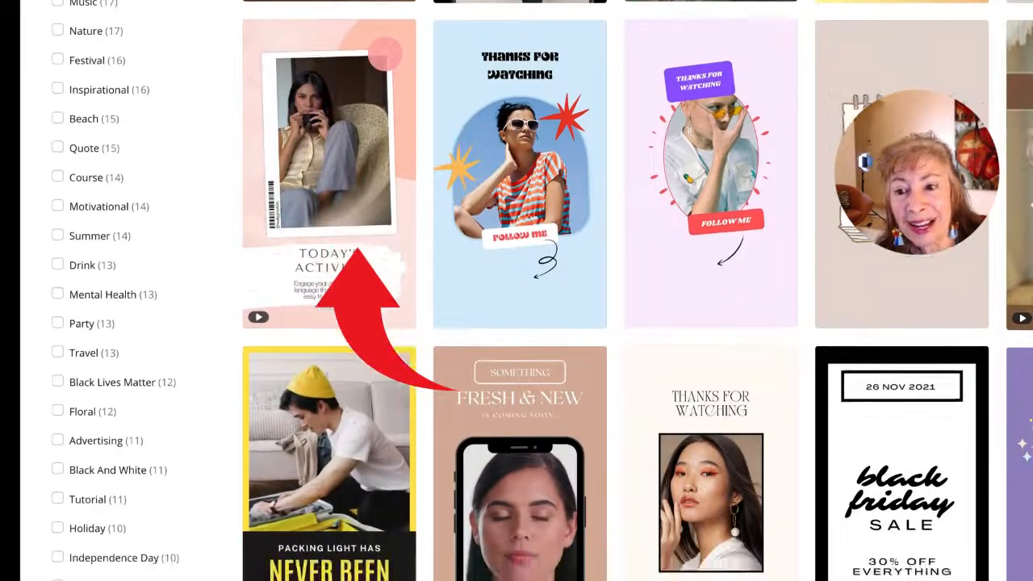
{"action": "scroll", "coordinate": [613, 298], "scroll_direction": "down", "scroll_amount": 3}
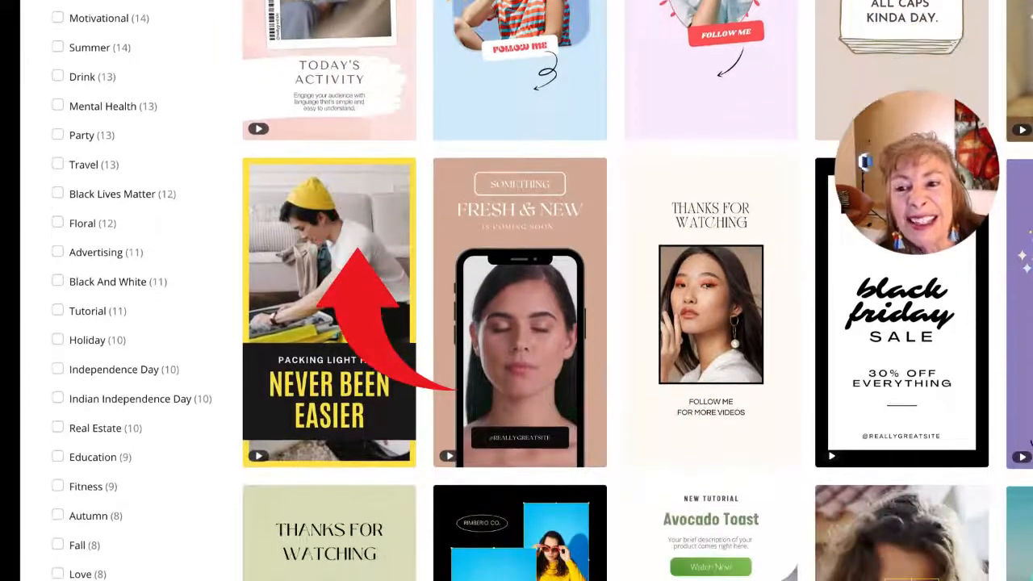
{"action": "scroll", "coordinate": [613, 299], "scroll_direction": "down", "scroll_amount": 3}
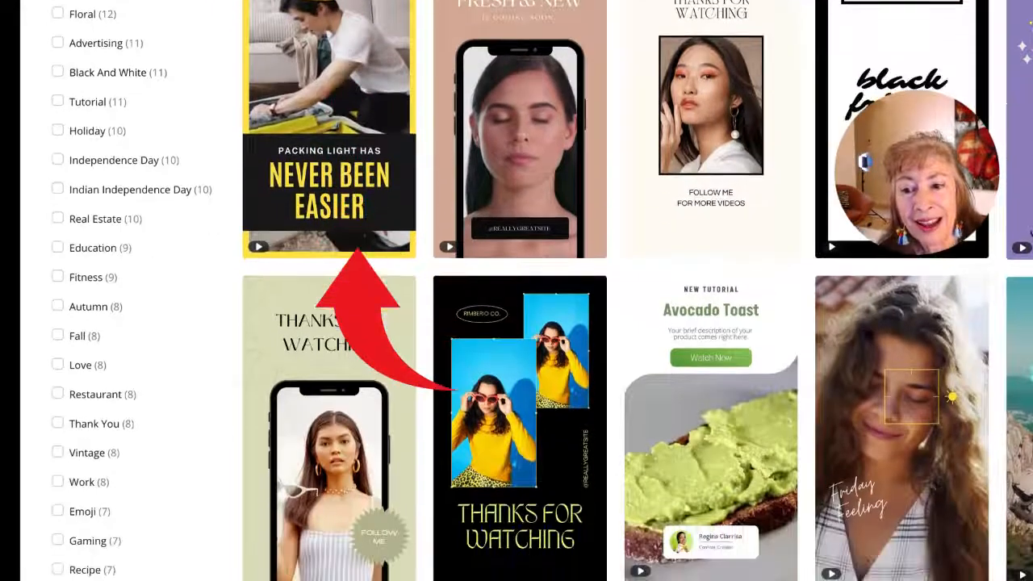
{"action": "scroll", "coordinate": [613, 299], "scroll_direction": "down", "scroll_amount": 10}
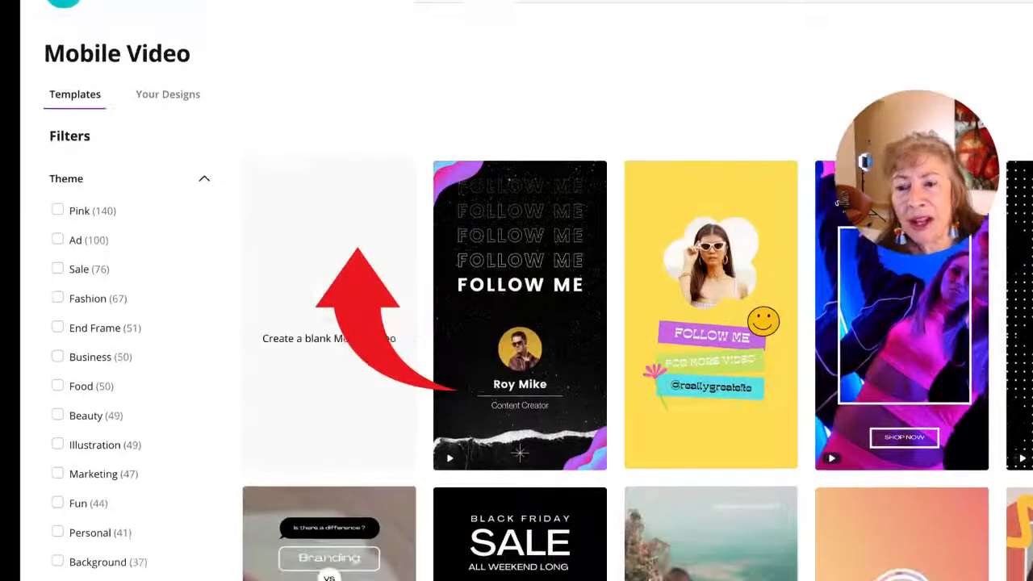
{"action": "scroll", "coordinate": [357, 248], "scroll_direction": "down", "scroll_amount": 1}
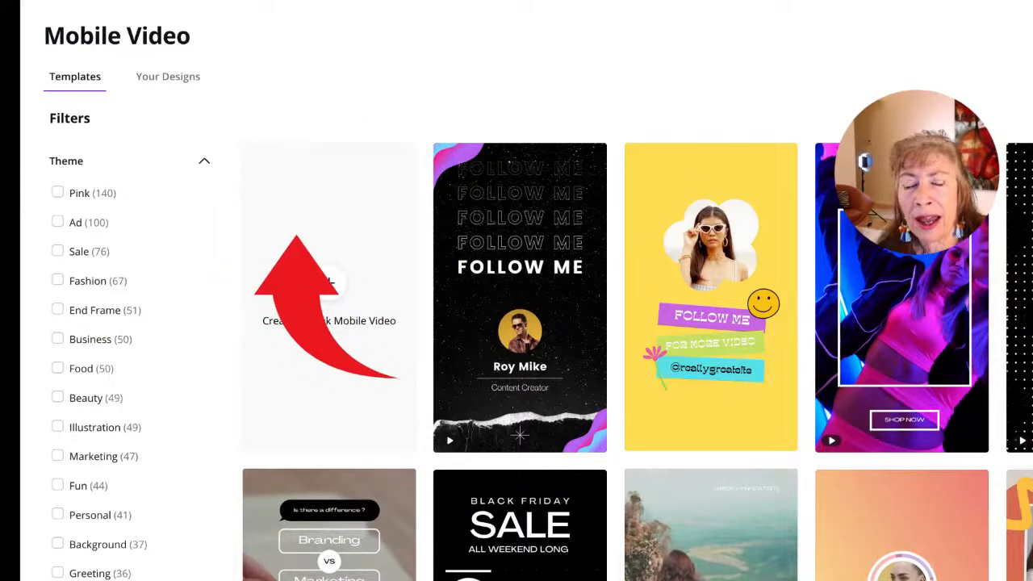
{"action": "mouse_move", "coordinate": [497, 247]}
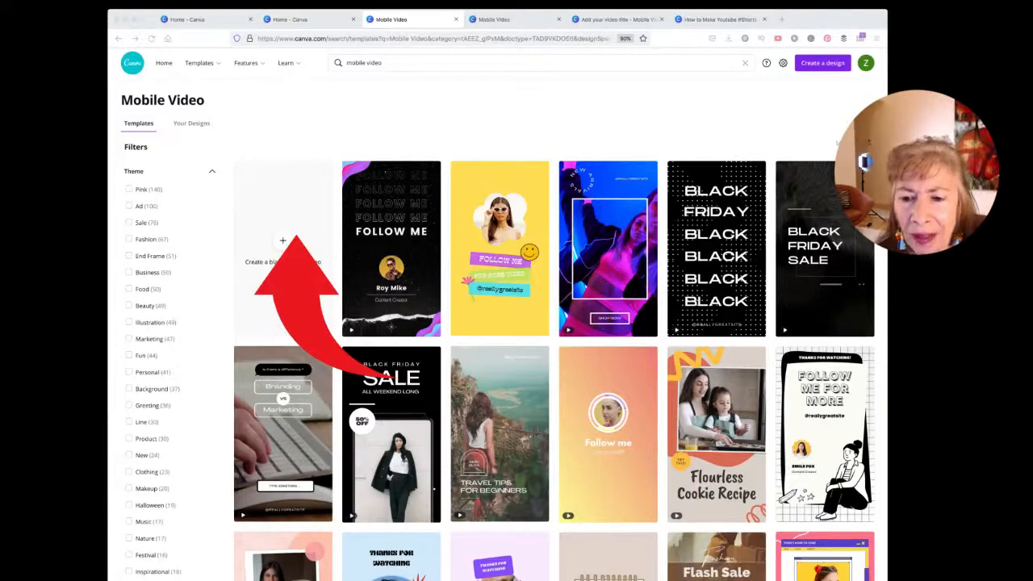
{"action": "scroll", "coordinate": [500, 323], "scroll_direction": "down", "scroll_amount": 5}
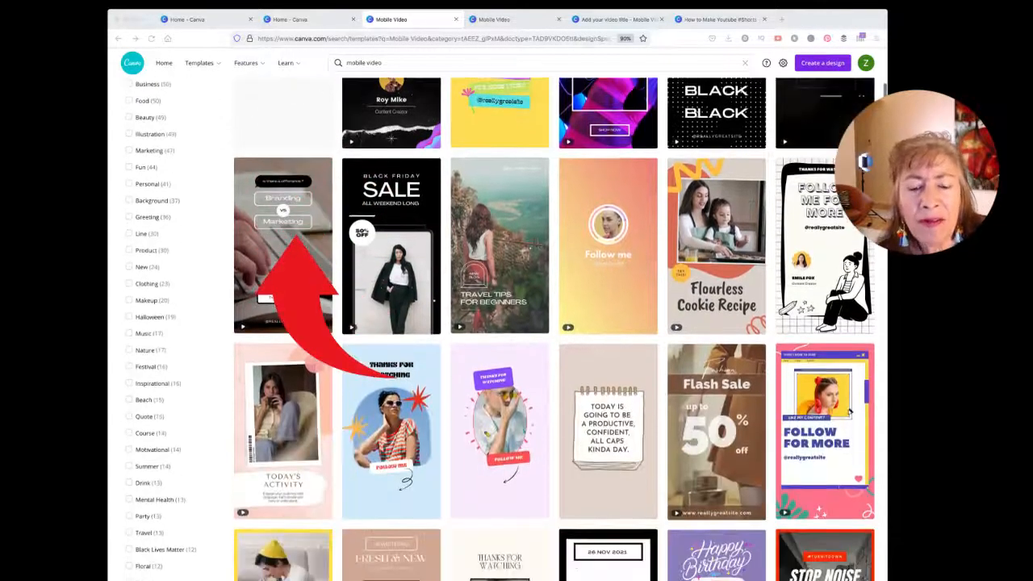
{"action": "scroll", "coordinate": [500, 322], "scroll_direction": "down", "scroll_amount": 1}
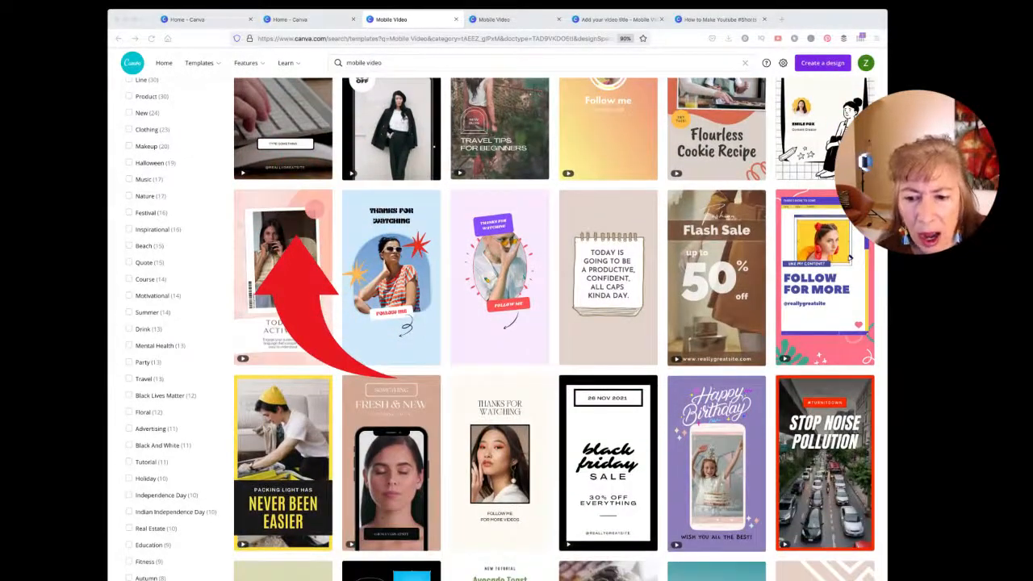
{"action": "scroll", "coordinate": [501, 323], "scroll_direction": "down", "scroll_amount": 3}
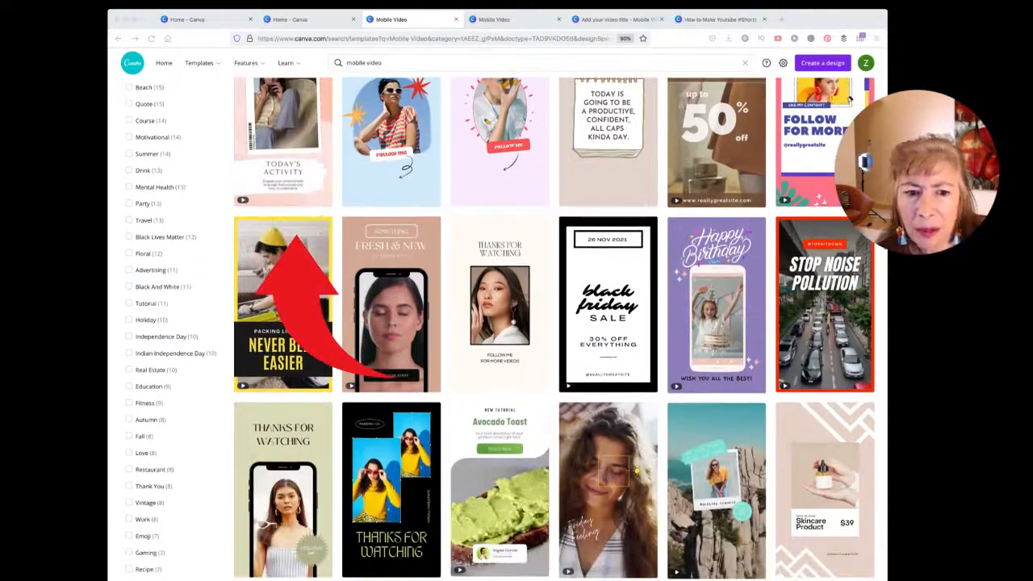
{"action": "scroll", "coordinate": [500, 322], "scroll_direction": "down", "scroll_amount": 1}
{"action": "left_click", "coordinate": [330, 19]}
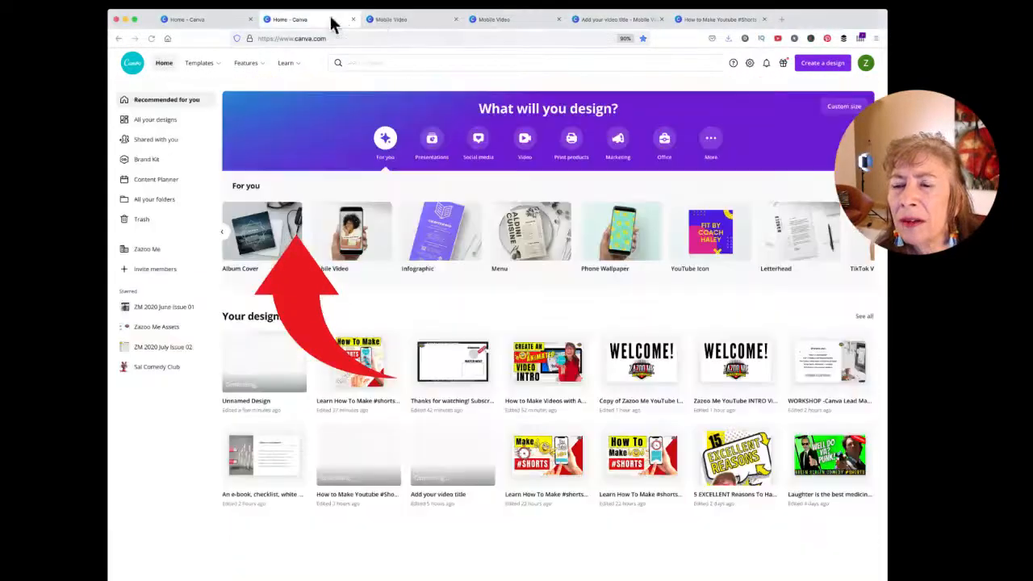
{"action": "left_click", "coordinate": [392, 19]}
{"action": "scroll", "coordinate": [456, 253], "scroll_direction": "up", "scroll_amount": 7}
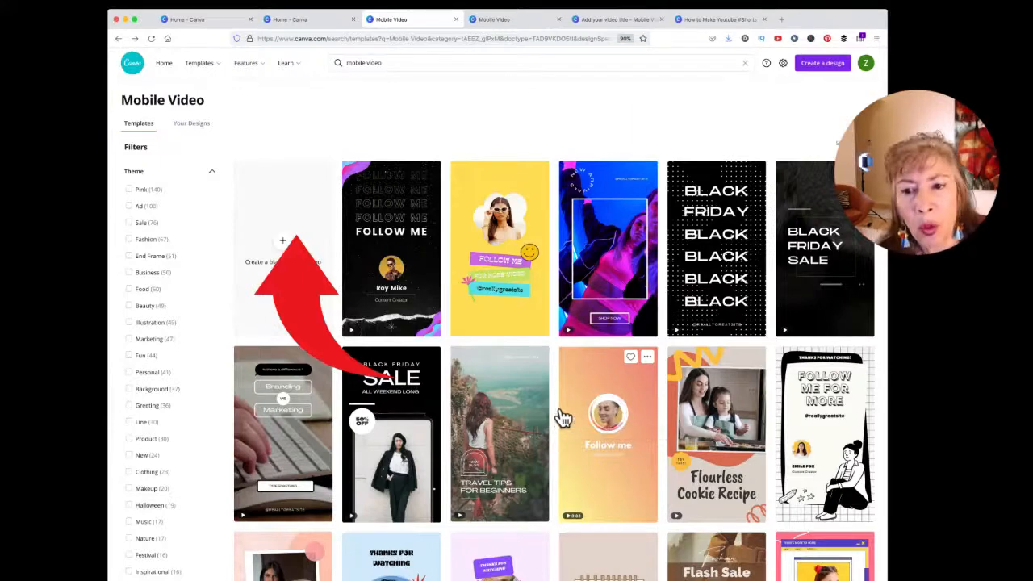
Step: Open the yellow Follow Me template, then list the Blue Phone Text Message template's 8 pages
{"action": "left_click", "coordinate": [495, 252]}
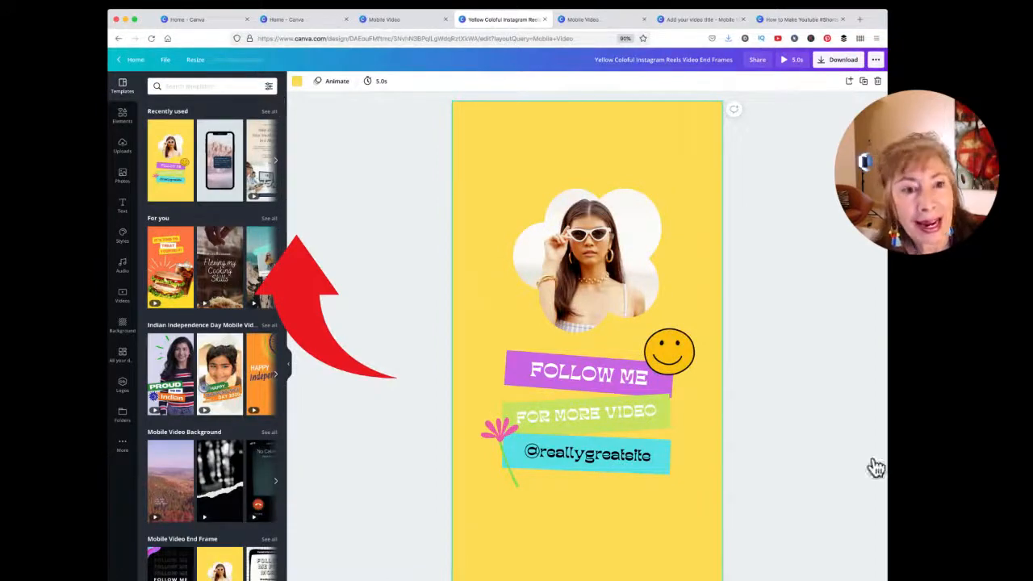
{"action": "left_click", "coordinate": [922, 262]}
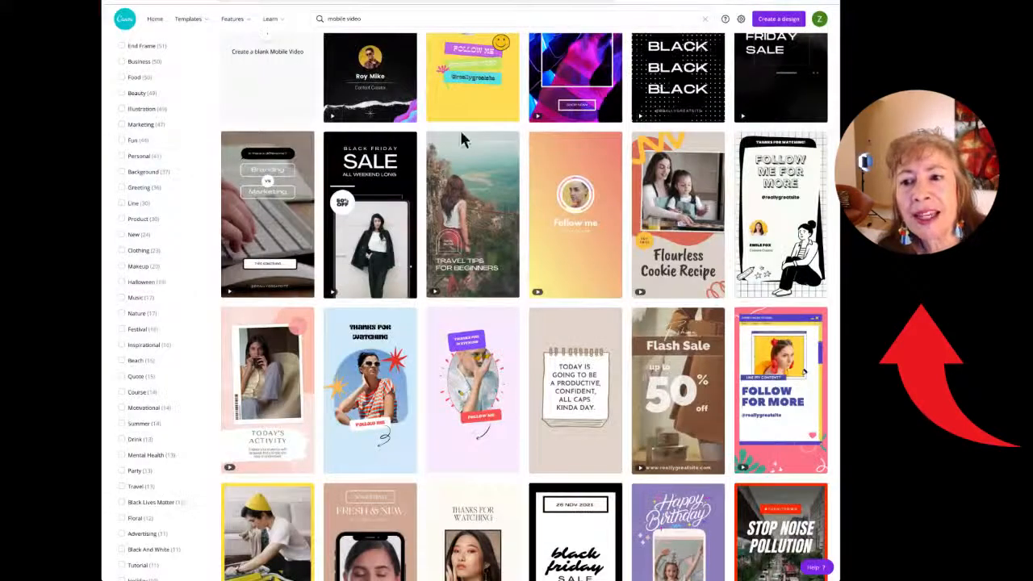
{"action": "scroll", "coordinate": [462, 139], "scroll_direction": "up", "scroll_amount": 2}
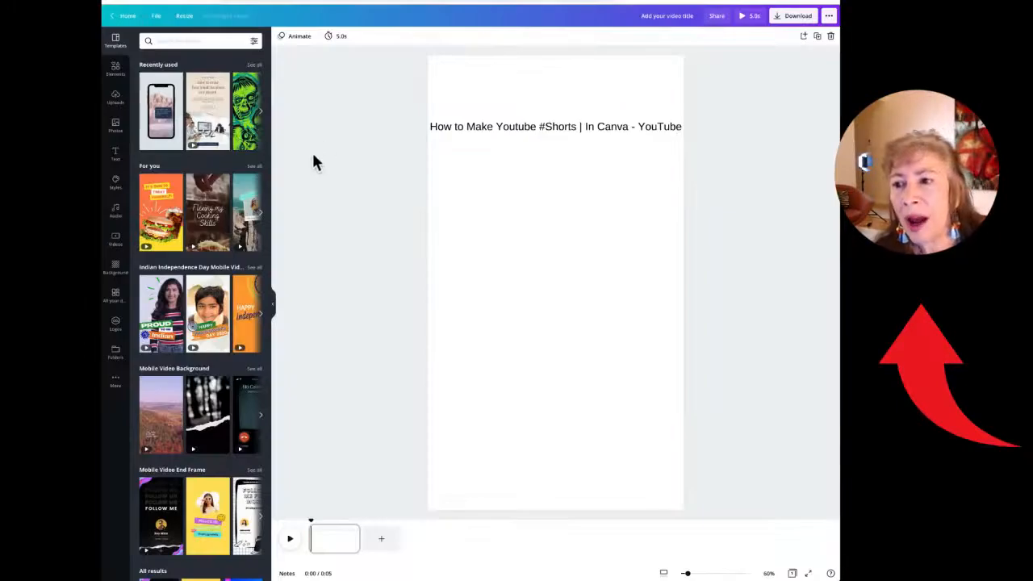
{"action": "left_click", "coordinate": [162, 113]}
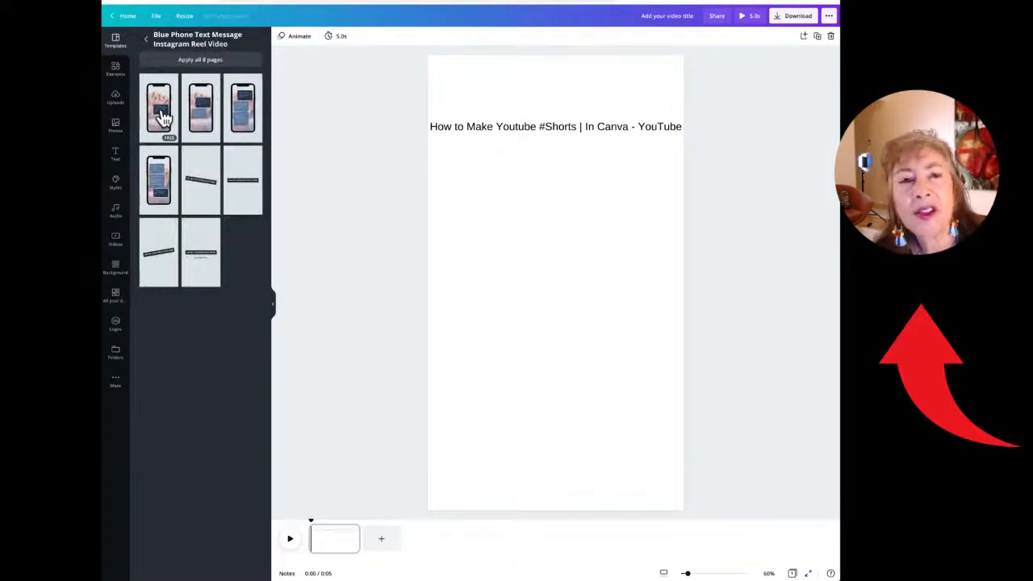
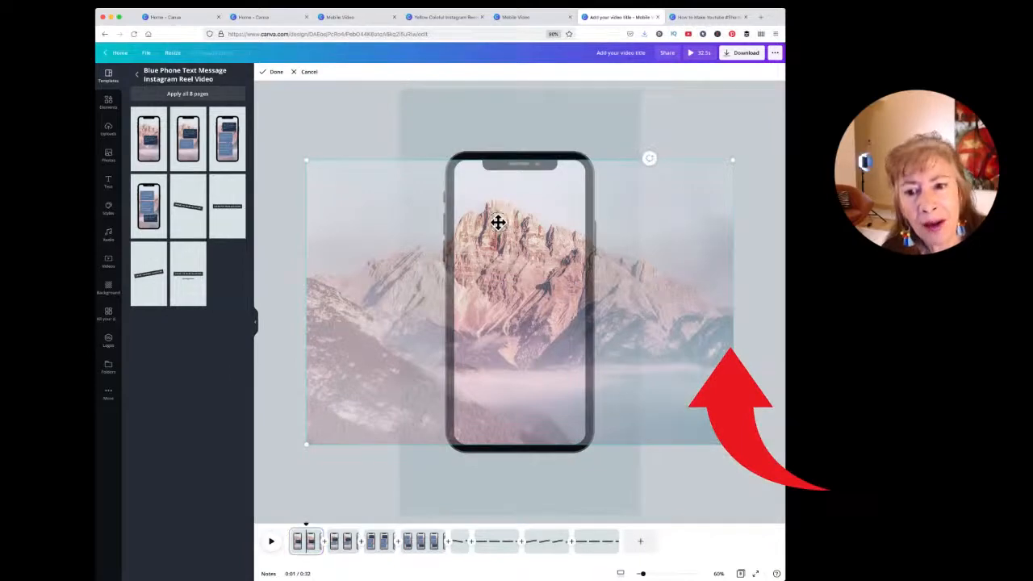
Step: Drag the mountain photo inside the phone frame so its rocky peak is centred
{"action": "left_click_drag", "start_coordinate": [497, 223], "coordinate": [544, 242]}
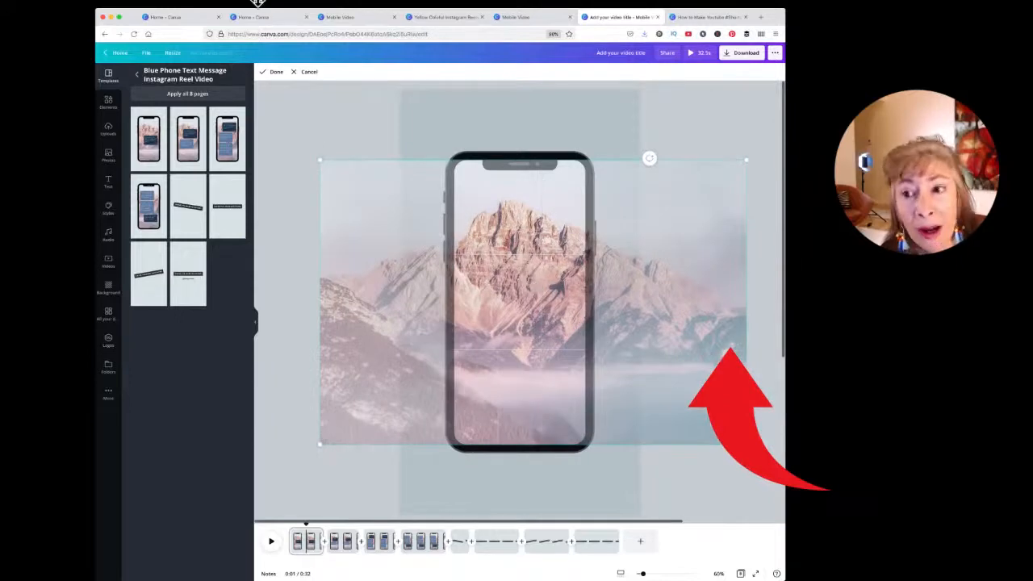
Step: Finish the crop, then detach the mountain photo from the phone frame and delete it
{"action": "left_click", "coordinate": [273, 72]}
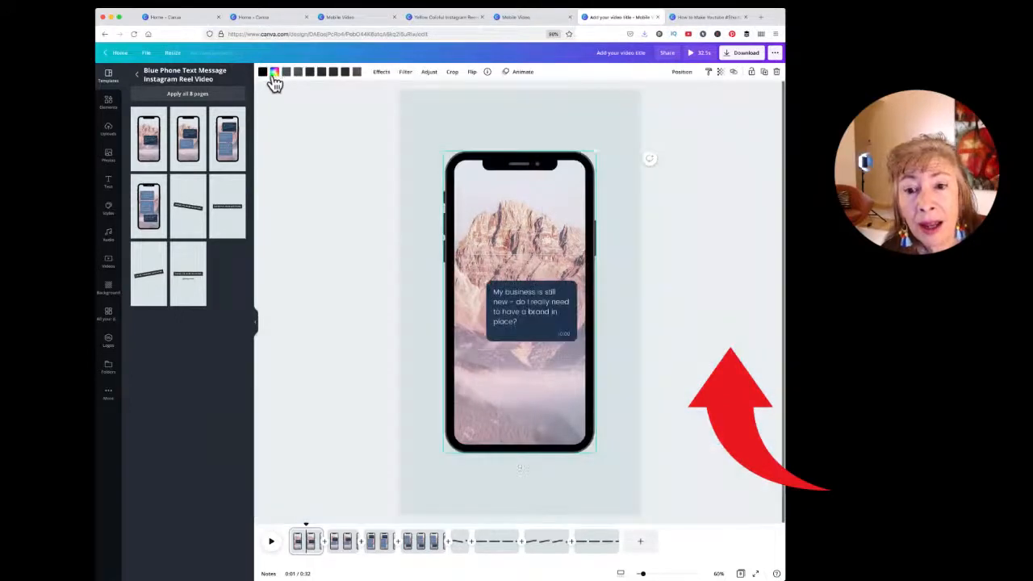
{"action": "right_click", "coordinate": [521, 395]}
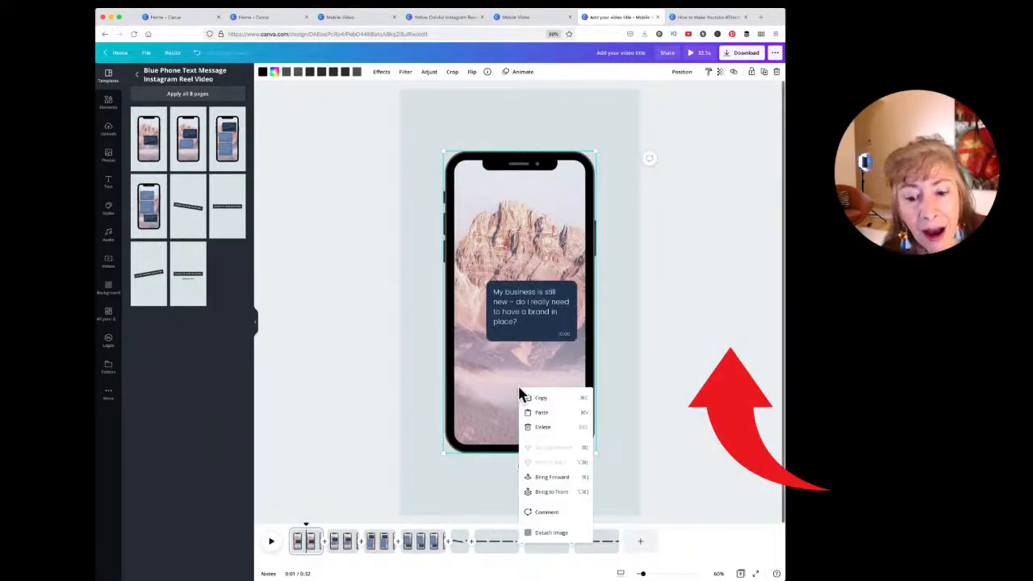
{"action": "left_click", "coordinate": [537, 533]}
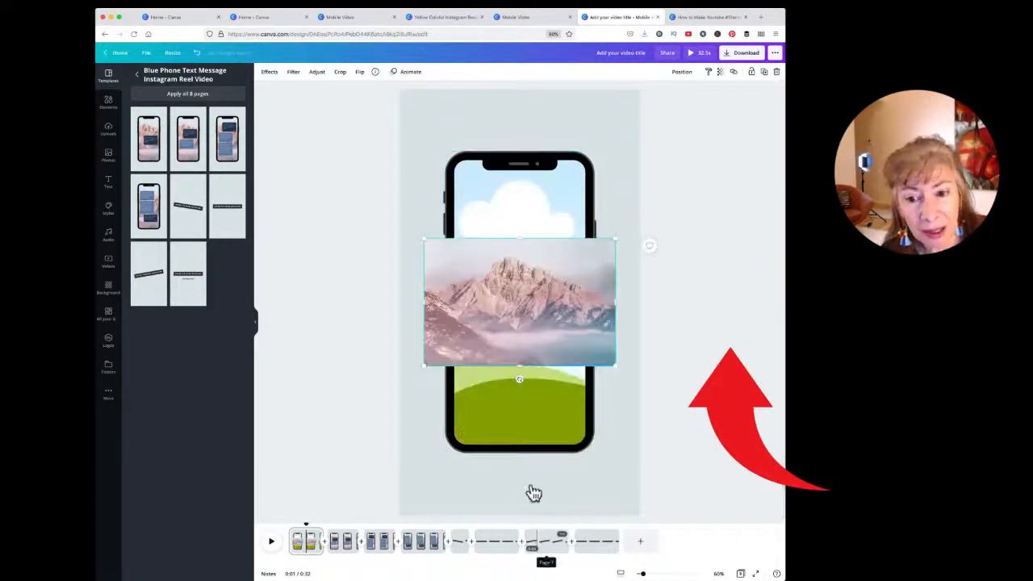
{"action": "left_click_drag", "start_coordinate": [530, 299], "coordinate": [655, 347]}
{"action": "left_click", "coordinate": [776, 72]}
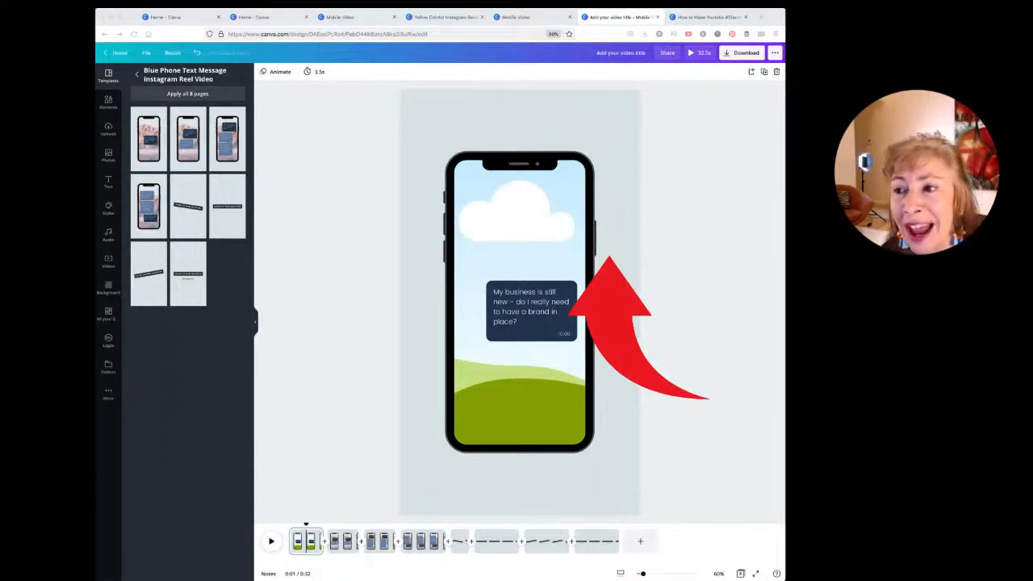
Step: Show all frames in Elements and search them for '+ photo' phone frames
{"action": "left_click", "coordinate": [133, 226]}
{"action": "left_click", "coordinate": [108, 101]}
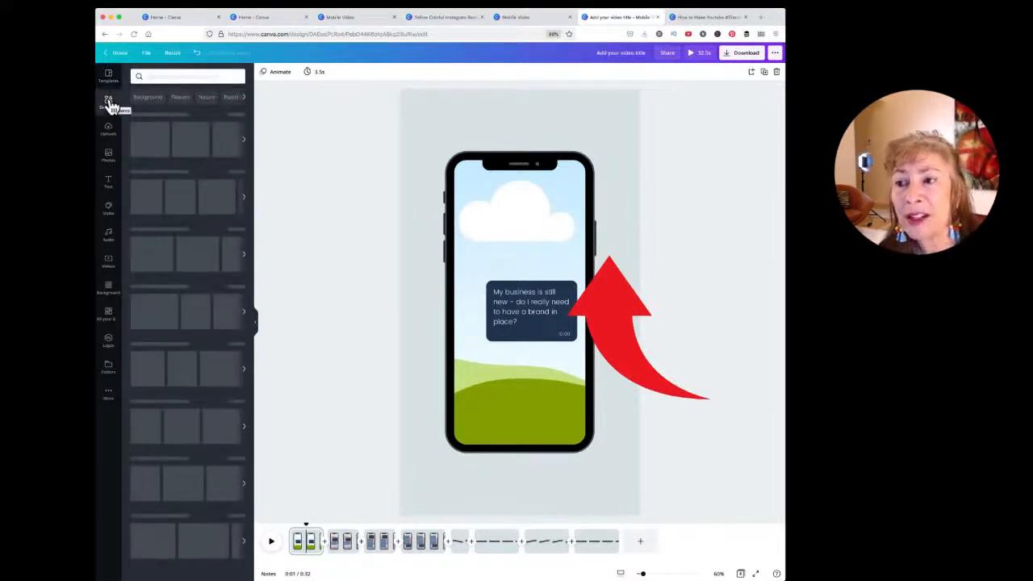
{"action": "scroll", "coordinate": [179, 218], "scroll_direction": "down", "scroll_amount": 1}
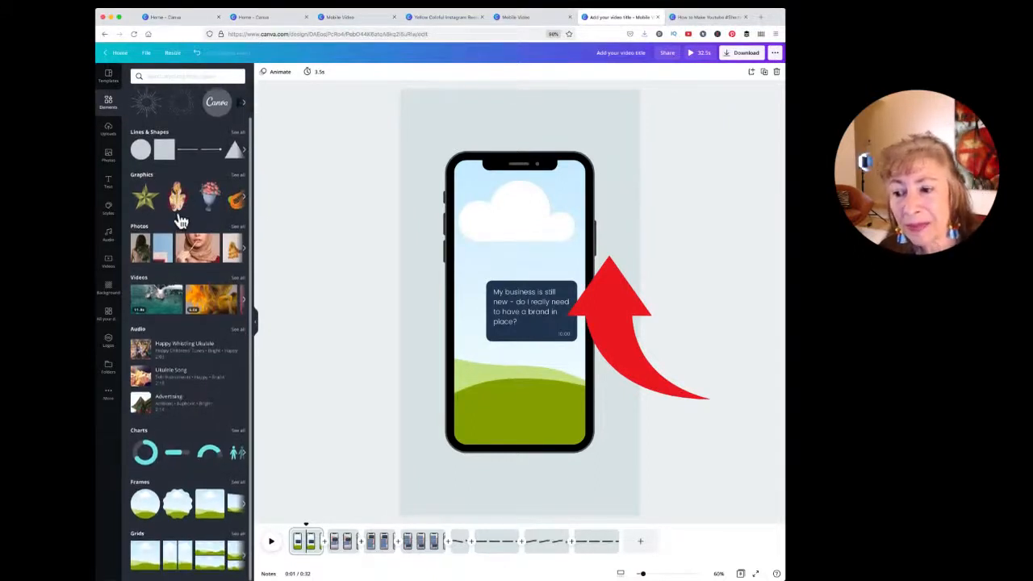
{"action": "left_click", "coordinate": [238, 482]}
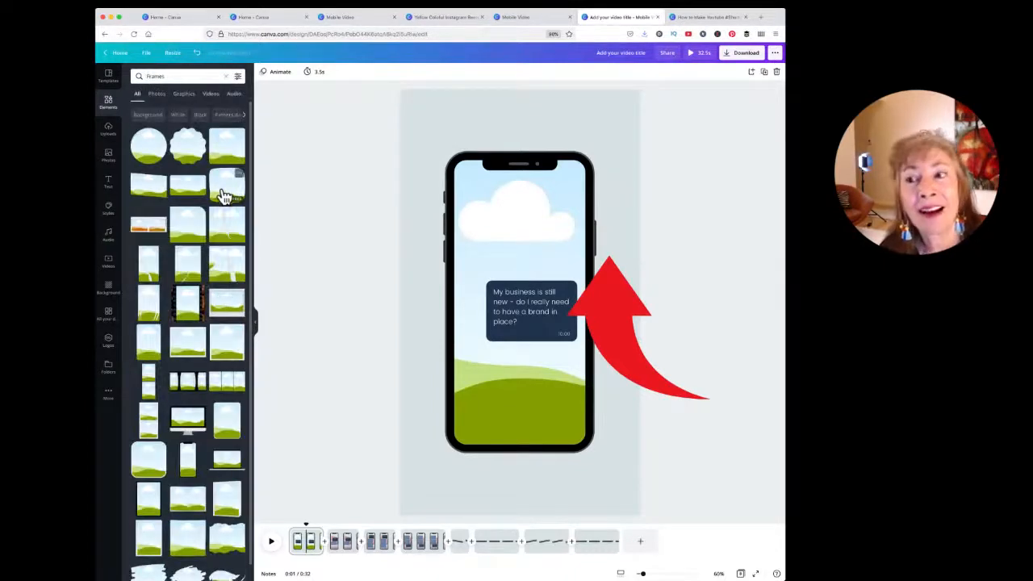
{"action": "left_click", "coordinate": [185, 77]}
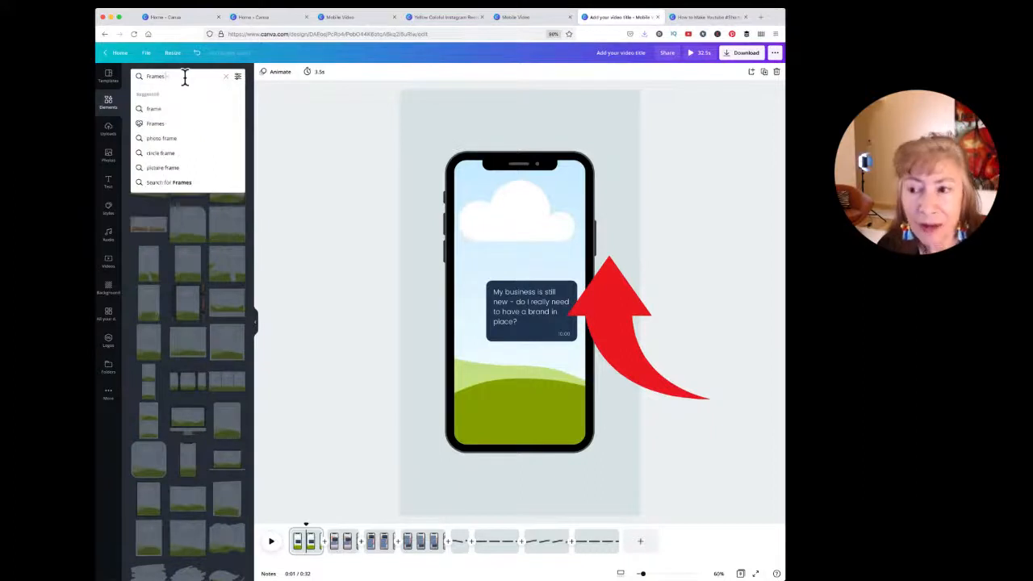
{"action": "type", "text": "+ photo"}
{"action": "key", "text": "Return"}
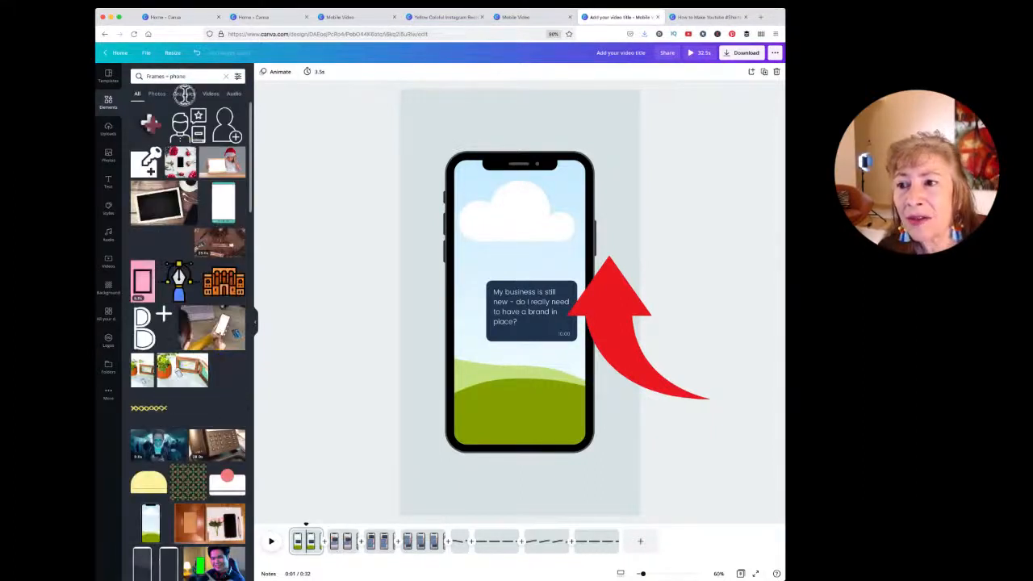
Step: Filter results to Graphics, place a phone-frame graphic on the page, then delete it
{"action": "left_click", "coordinate": [185, 94]}
{"action": "scroll", "coordinate": [192, 298], "scroll_direction": "down", "scroll_amount": 10}
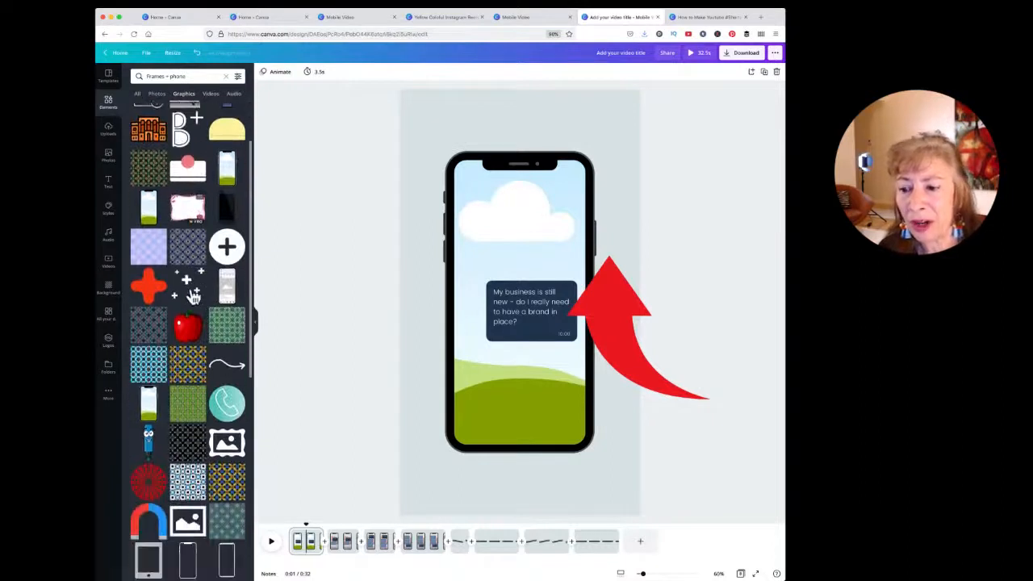
{"action": "scroll", "coordinate": [192, 298], "scroll_direction": "down", "scroll_amount": 2}
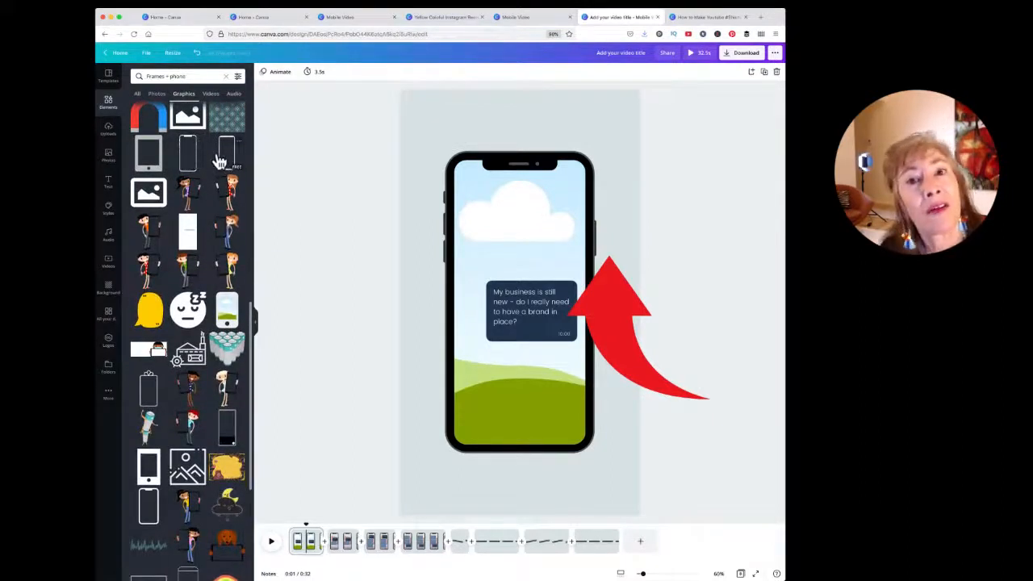
{"action": "scroll", "coordinate": [238, 218], "scroll_direction": "down", "scroll_amount": 2}
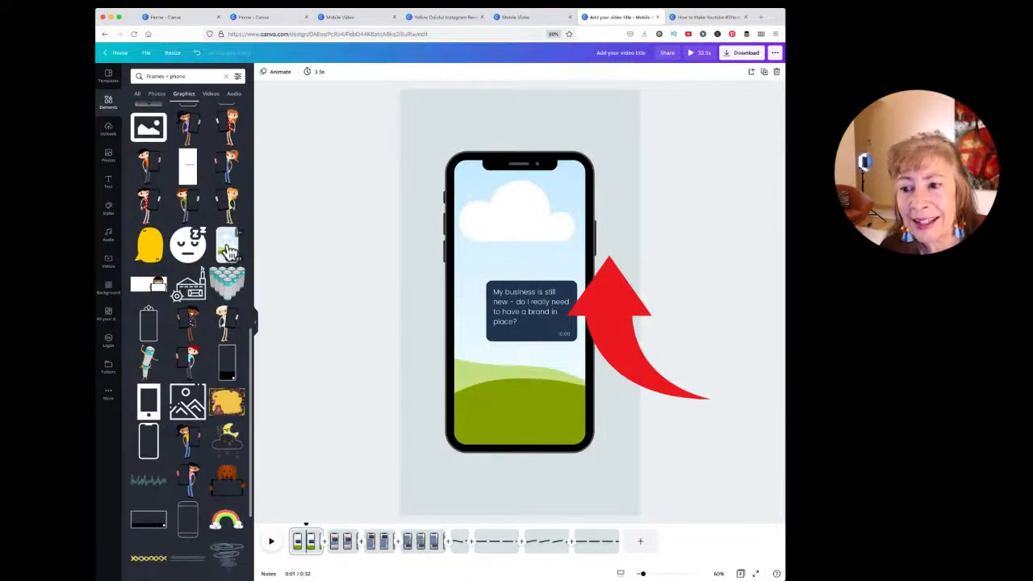
{"action": "left_click_drag", "start_coordinate": [230, 252], "coordinate": [476, 108]}
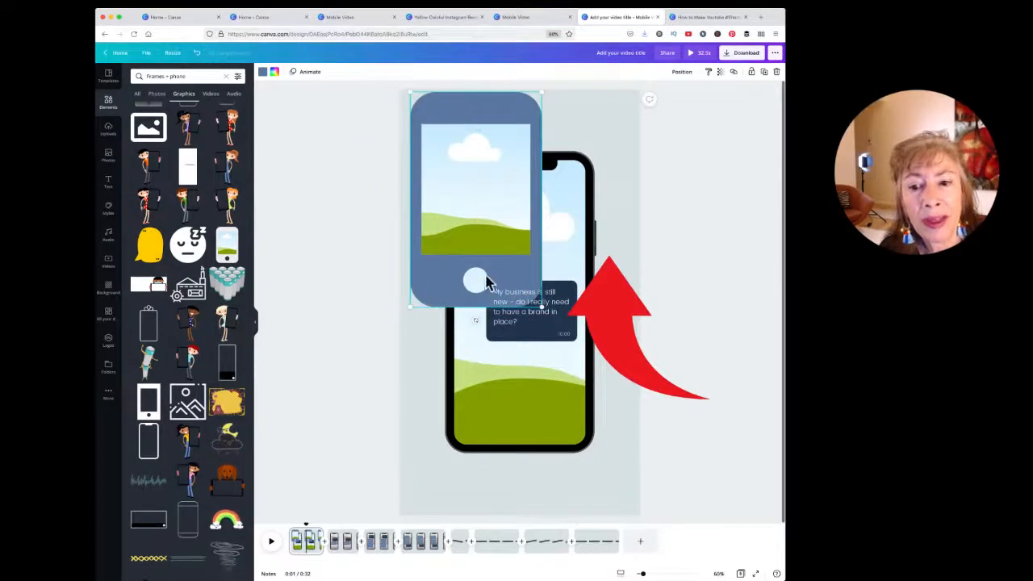
{"action": "left_click", "coordinate": [776, 72]}
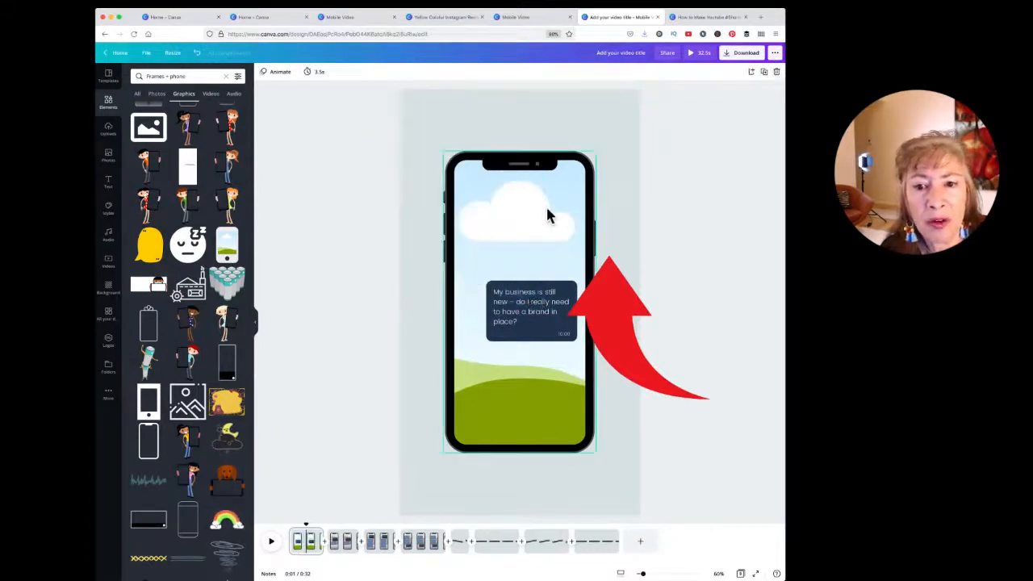
{"action": "left_click", "coordinate": [556, 224]}
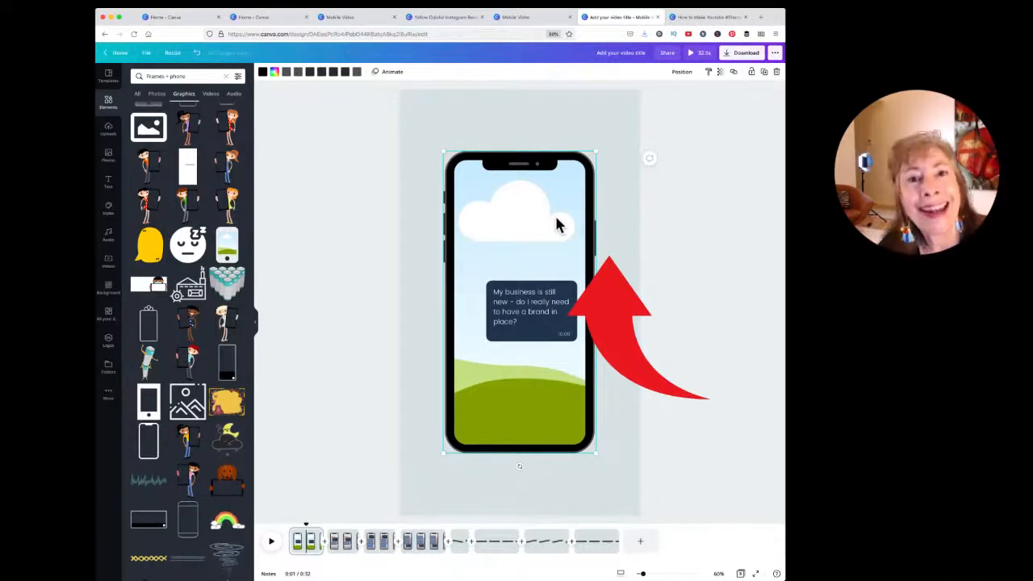
Step: Drop the giraffe clip from the Videos panel into the phone frame
{"action": "left_click", "coordinate": [108, 263]}
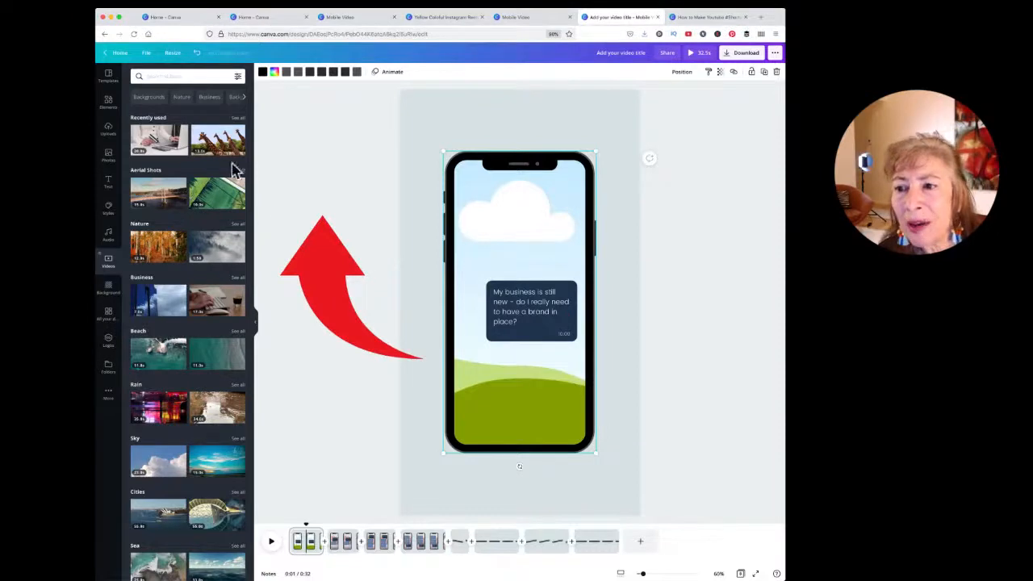
{"action": "left_click_drag", "start_coordinate": [216, 139], "coordinate": [513, 234]}
{"action": "left_click", "coordinate": [511, 365]}
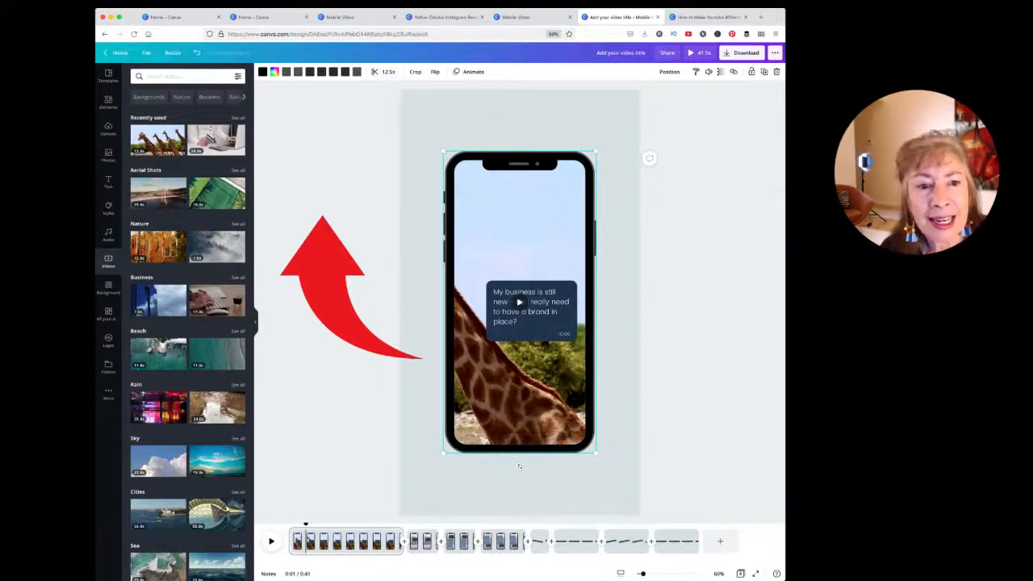
{"action": "left_click", "coordinate": [813, 223]}
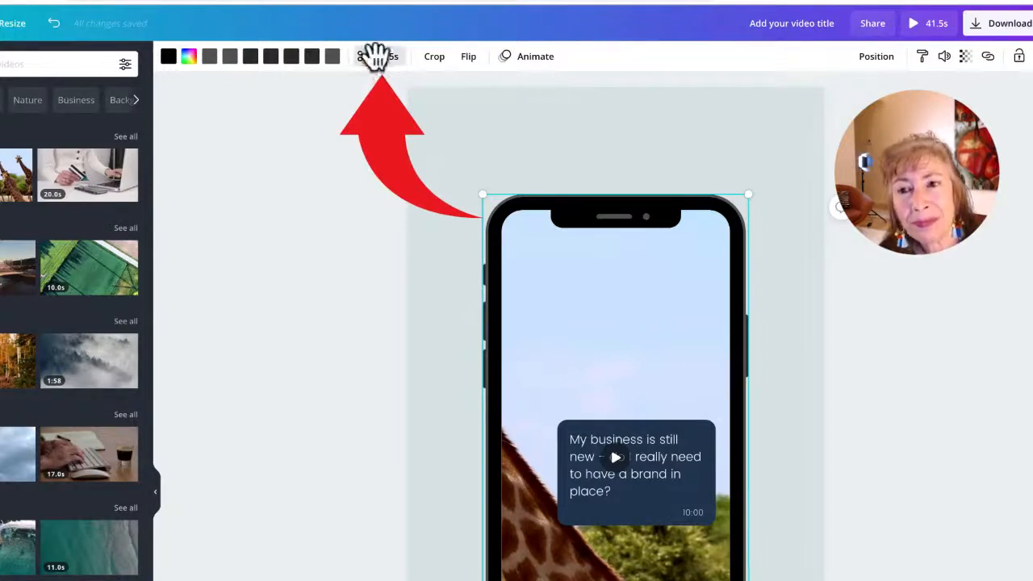
Step: Trim the giraffe video's start and end so the clip runs 2.8 seconds
{"action": "left_click", "coordinate": [372, 55]}
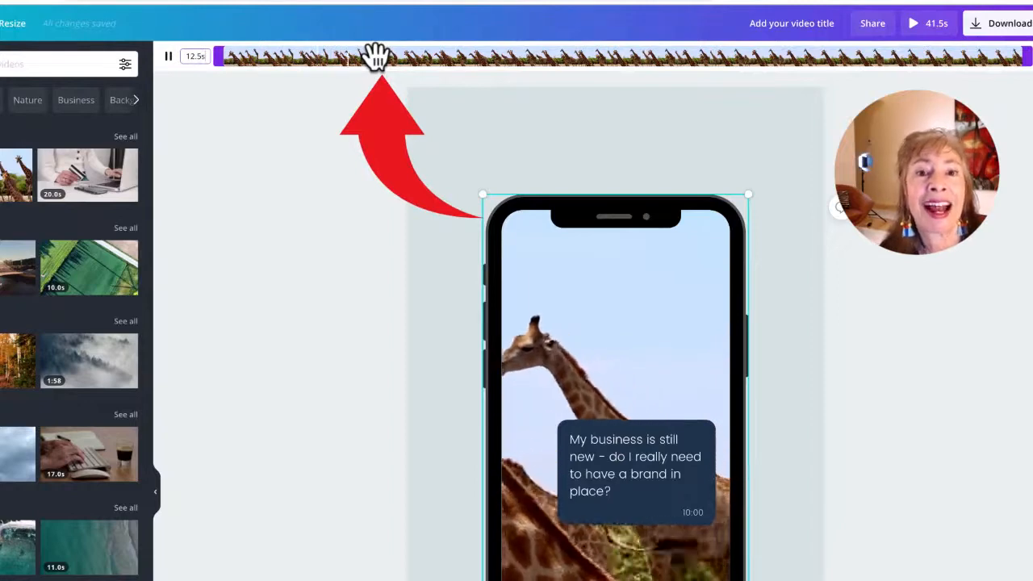
{"action": "left_click_drag", "start_coordinate": [1022, 56], "coordinate": [819, 66]}
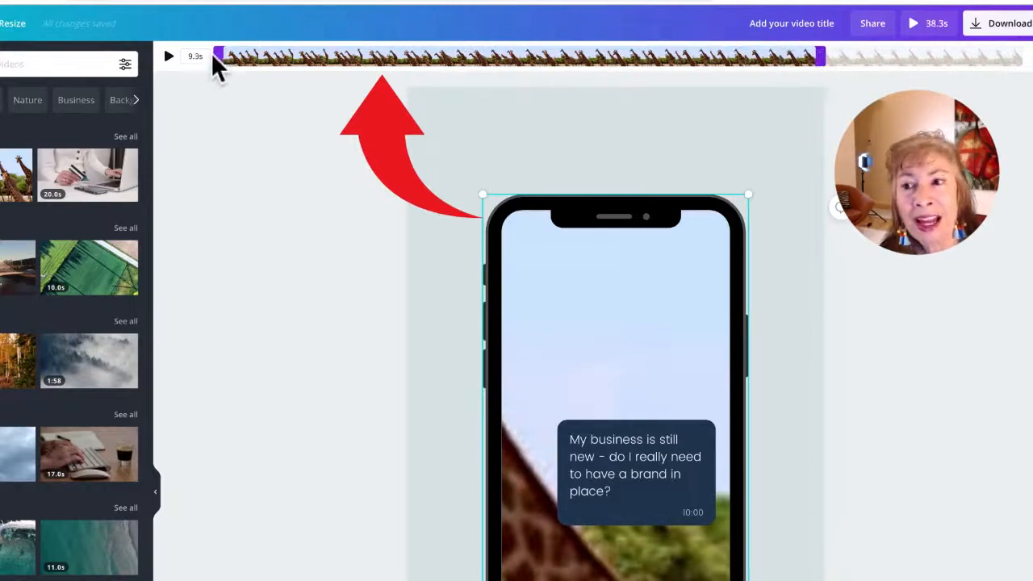
{"action": "left_click_drag", "start_coordinate": [220, 57], "coordinate": [596, 67]}
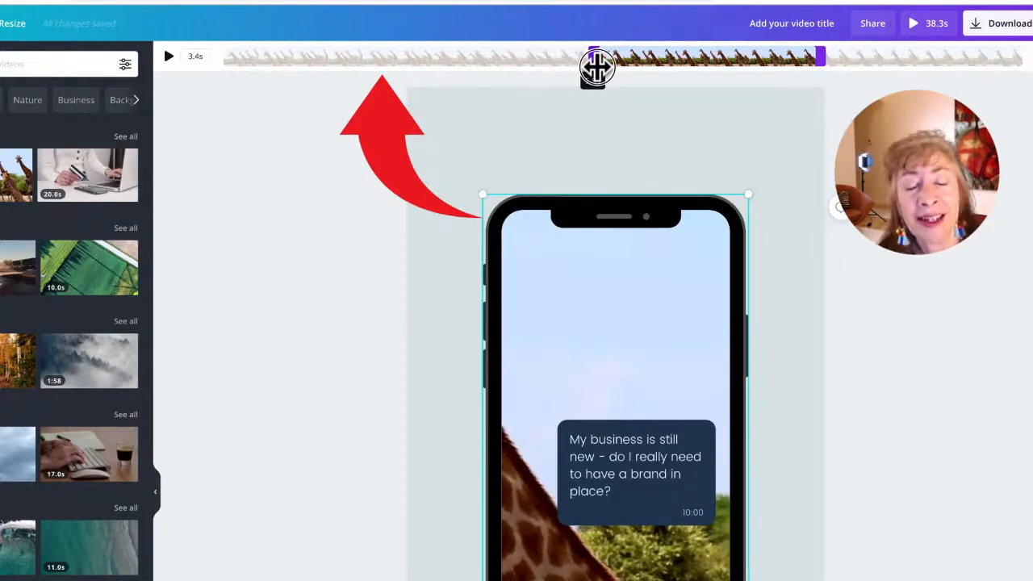
{"action": "left_click_drag", "start_coordinate": [596, 67], "coordinate": [260, 56]}
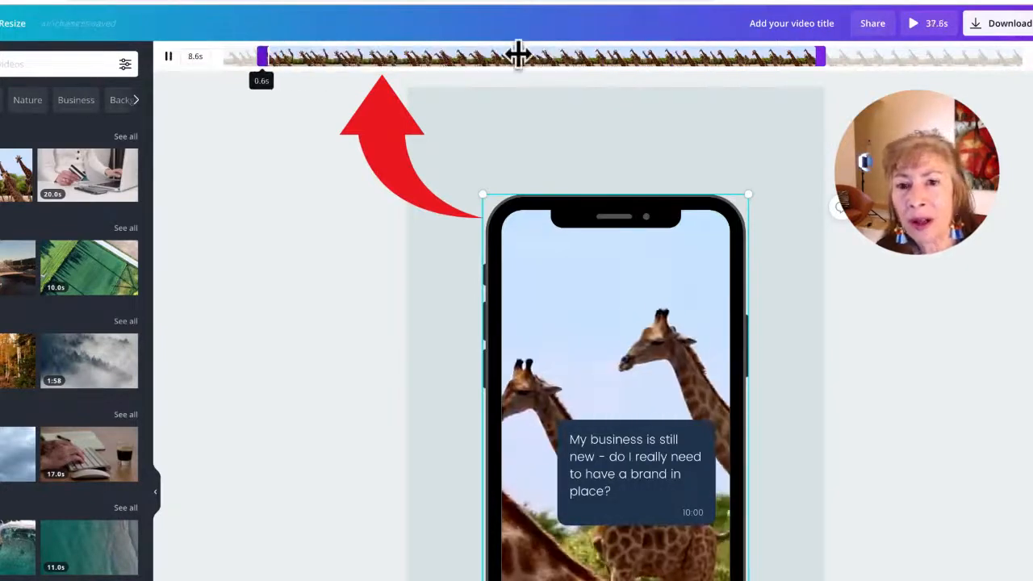
{"action": "left_click_drag", "start_coordinate": [813, 57], "coordinate": [447, 55]}
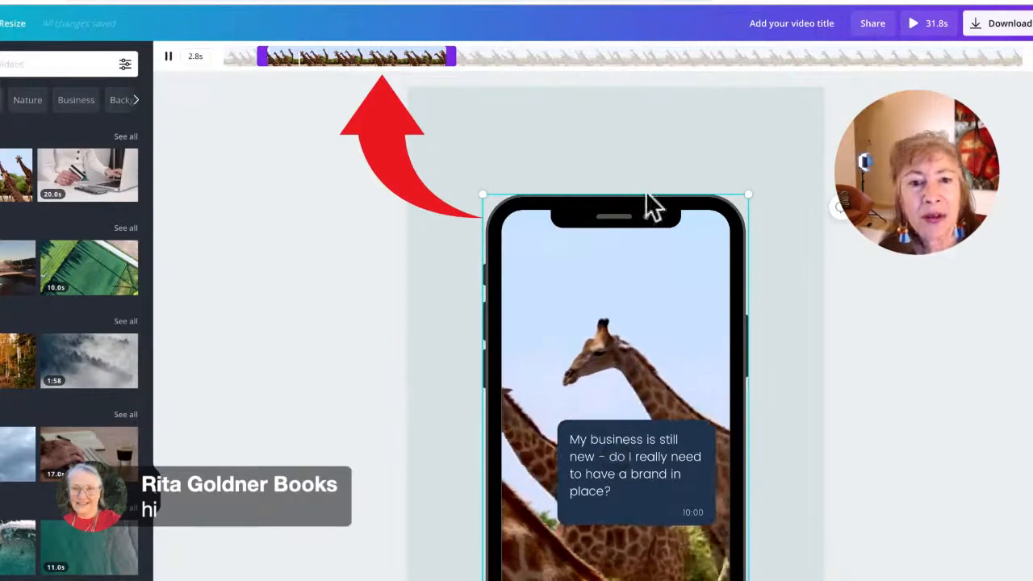
Step: Play the design in full-screen preview, then return to the editor
{"action": "left_click", "coordinate": [912, 24]}
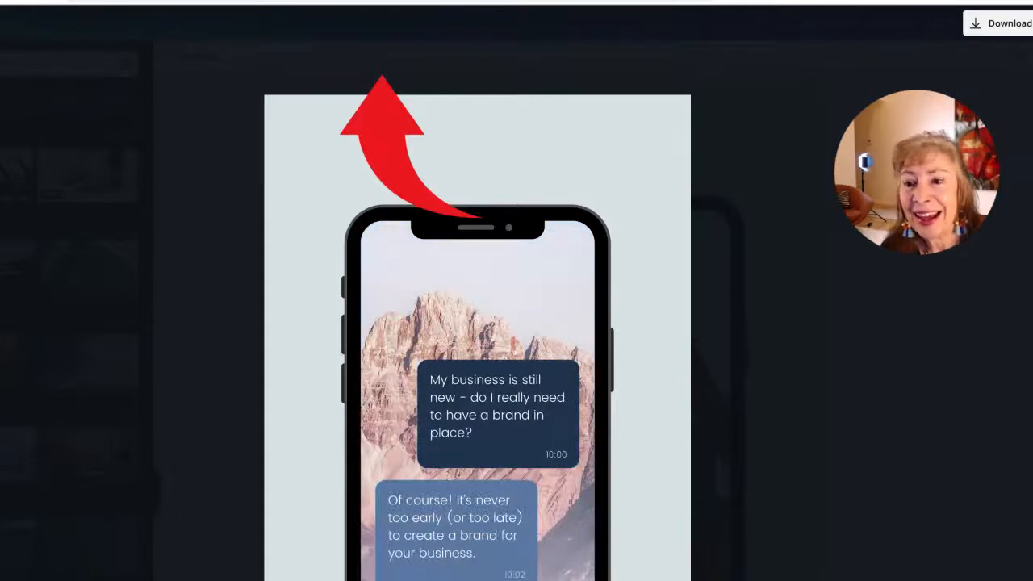
{"action": "key", "text": "Escape"}
{"action": "left_click", "coordinate": [613, 311]}
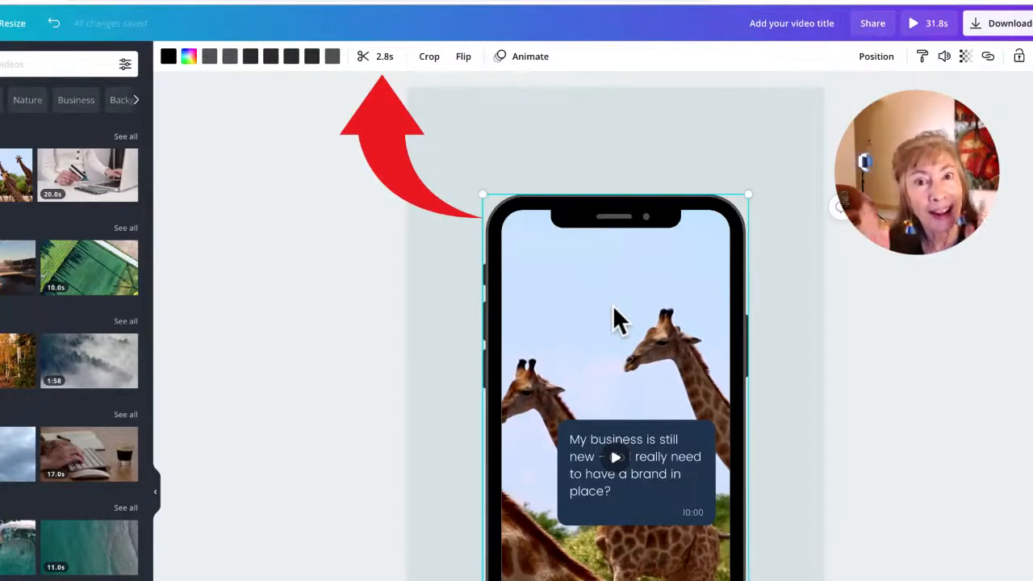
Step: Give the message bubble a custom vivid cyan fill and move the caption up into it
{"action": "left_click", "coordinate": [656, 454]}
{"action": "left_click_drag", "start_coordinate": [656, 454], "coordinate": [621, 326]}
{"action": "left_click", "coordinate": [169, 56]}
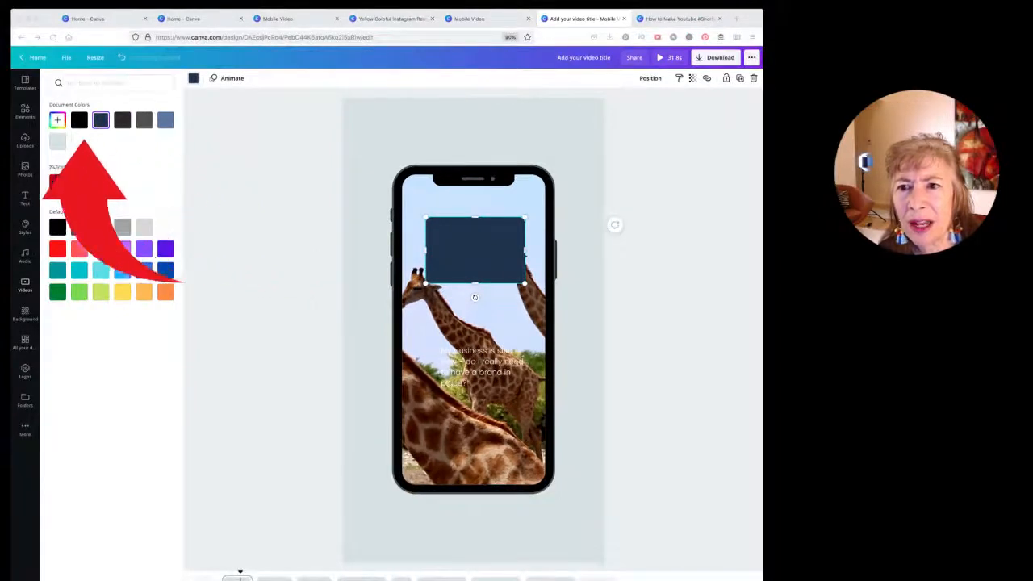
{"action": "left_click", "coordinate": [57, 122]}
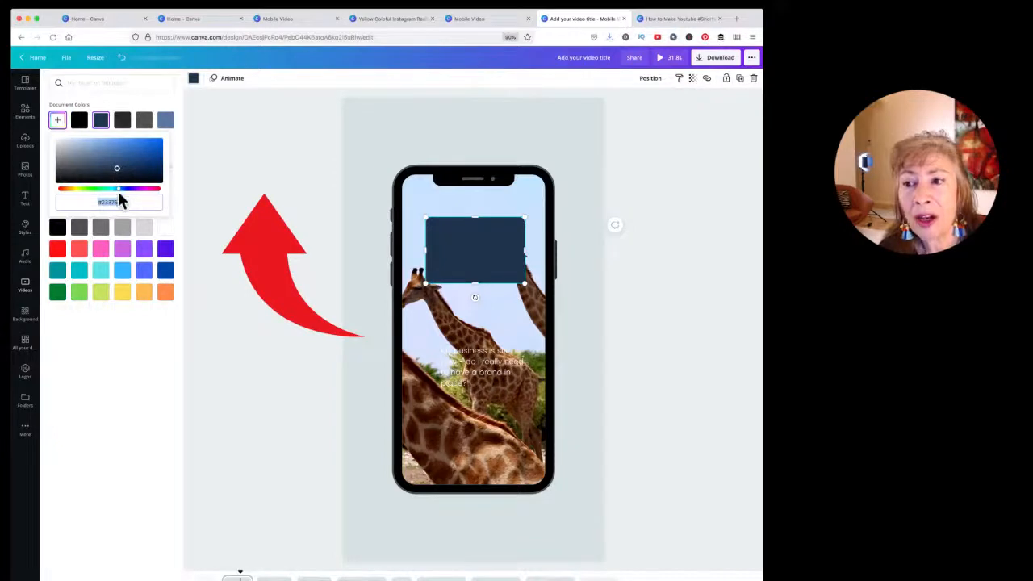
{"action": "mouse_move", "coordinate": [118, 190]}
{"action": "left_mouse_down"}
{"action": "mouse_move", "coordinate": [69, 193]}
{"action": "mouse_move", "coordinate": [159, 193]}
{"action": "mouse_move", "coordinate": [91, 191]}
{"action": "mouse_move", "coordinate": [113, 189]}
{"action": "left_mouse_up"}
{"action": "left_click", "coordinate": [146, 154]}
{"action": "left_click_drag", "start_coordinate": [147, 159], "coordinate": [155, 141]}
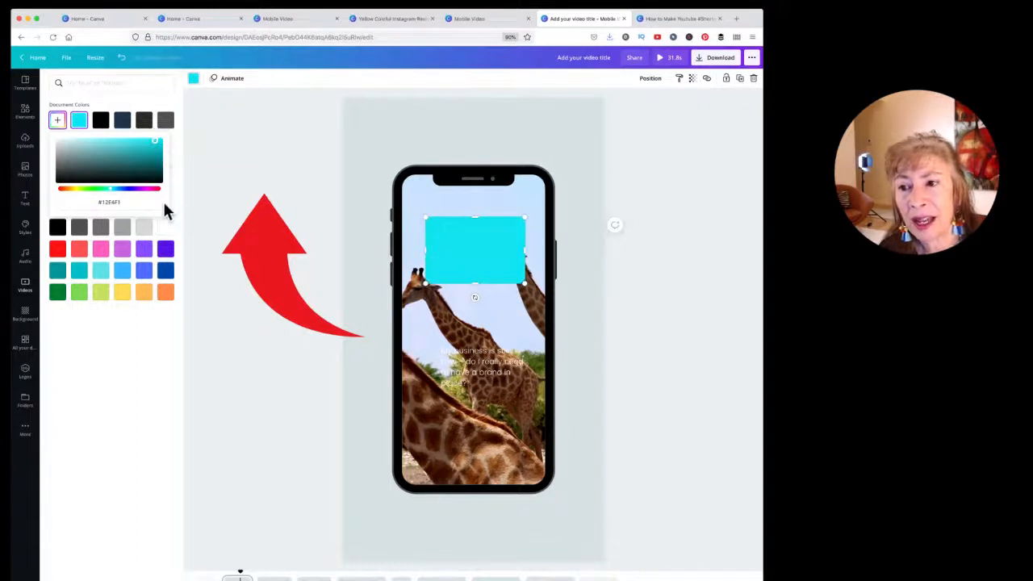
{"action": "left_click", "coordinate": [94, 200]}
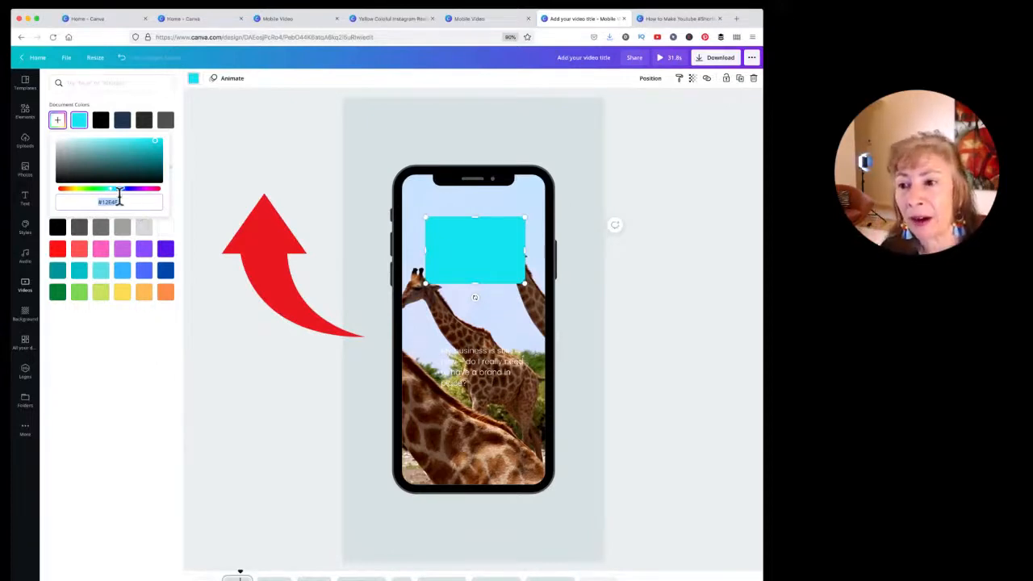
{"action": "left_click", "coordinate": [57, 119]}
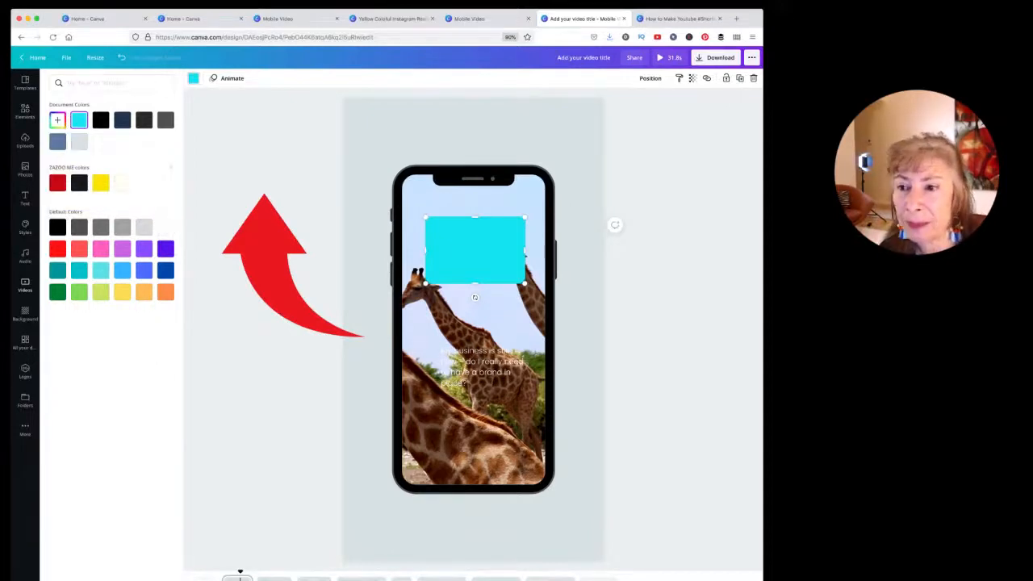
{"action": "left_click_drag", "start_coordinate": [493, 376], "coordinate": [415, 225]}
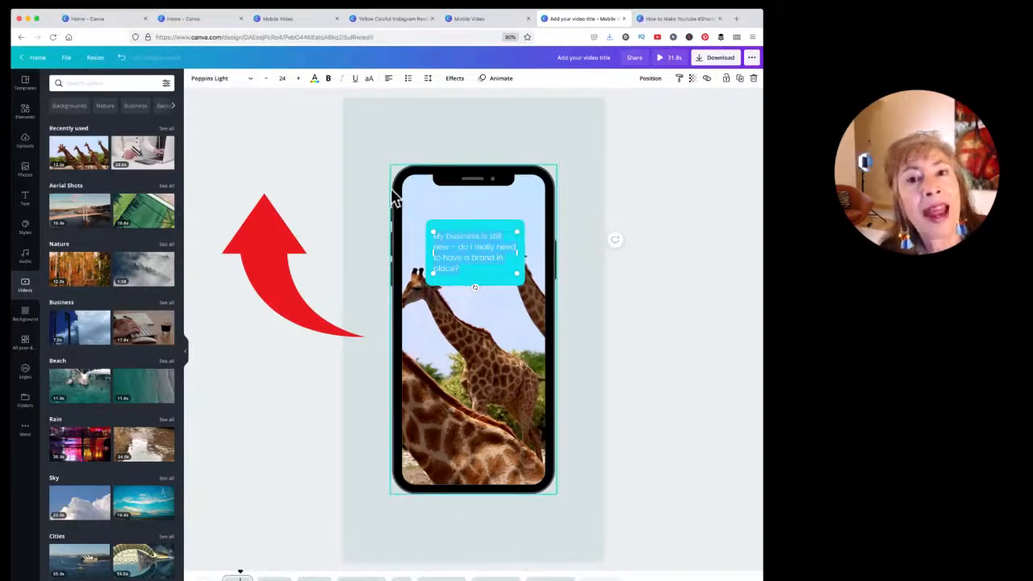
Step: Make the caption black, bold and Arimo, and stretch its text box larger
{"action": "left_click", "coordinate": [314, 78]}
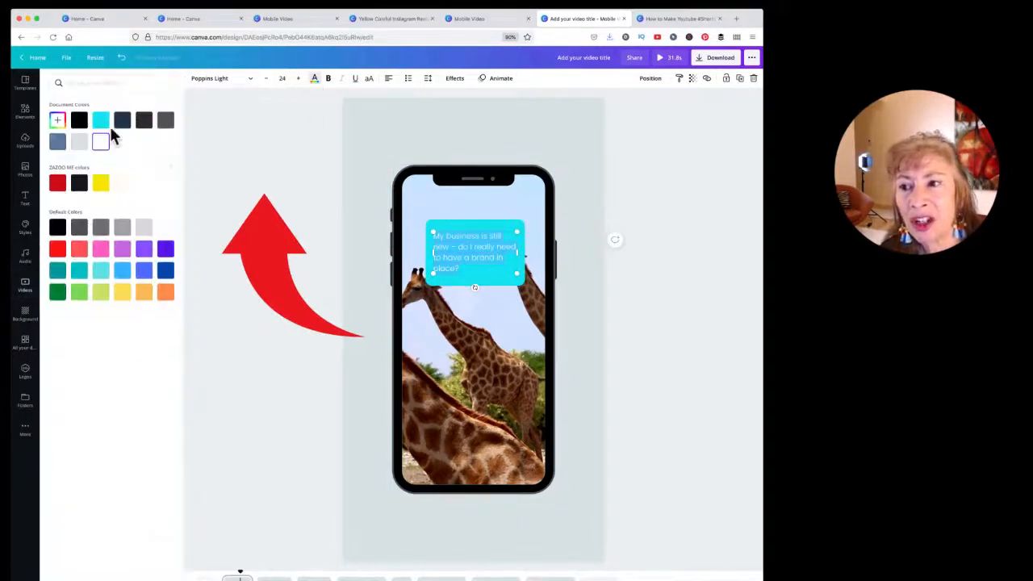
{"action": "left_click", "coordinate": [84, 127]}
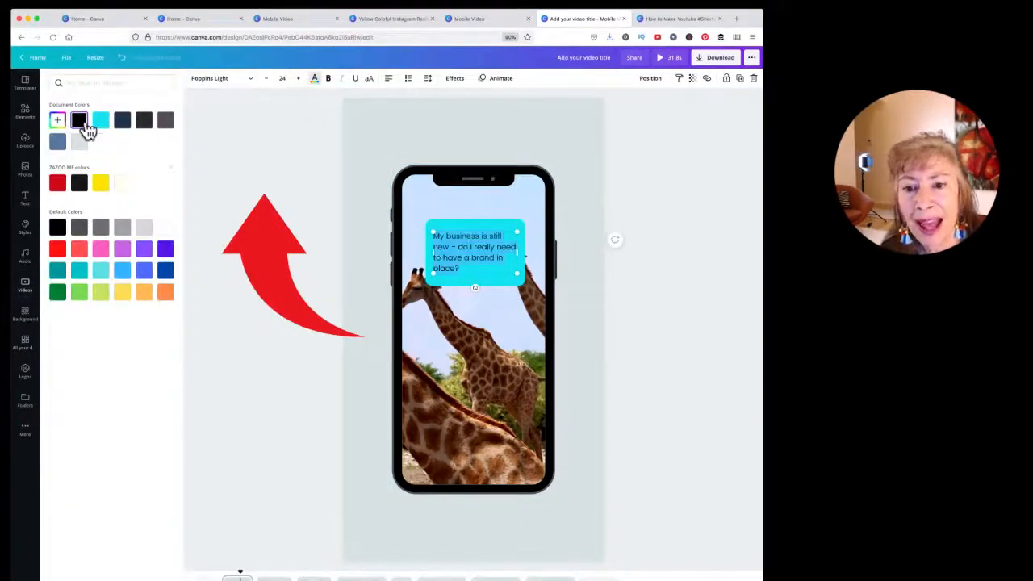
{"action": "left_click", "coordinate": [327, 79]}
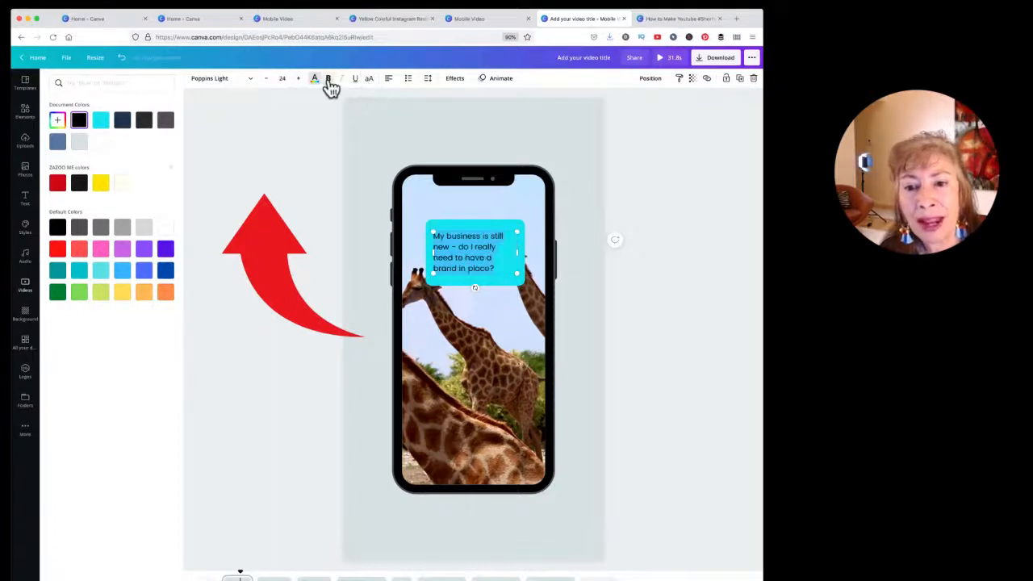
{"action": "left_click", "coordinate": [213, 81]}
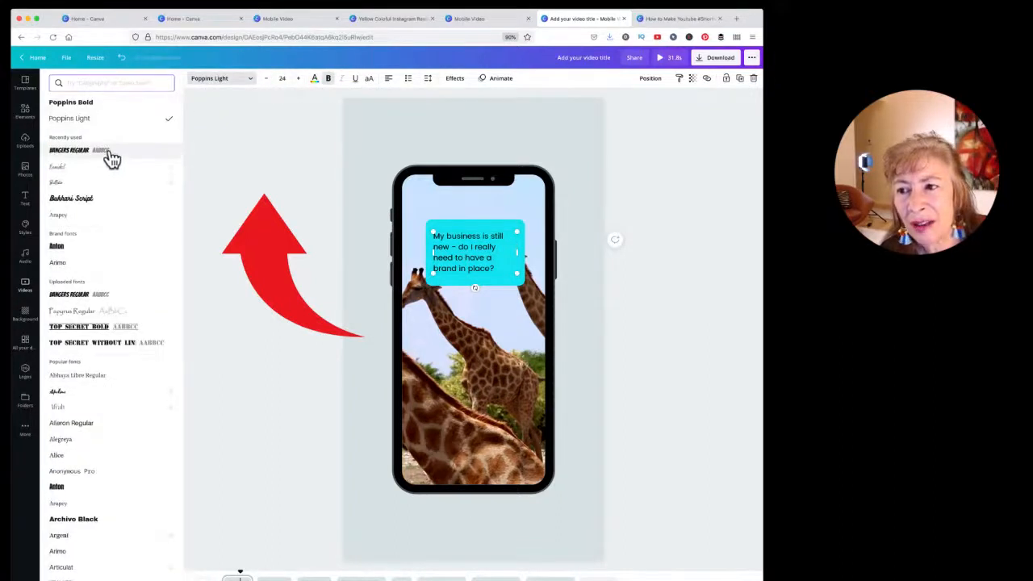
{"action": "left_click", "coordinate": [61, 255]}
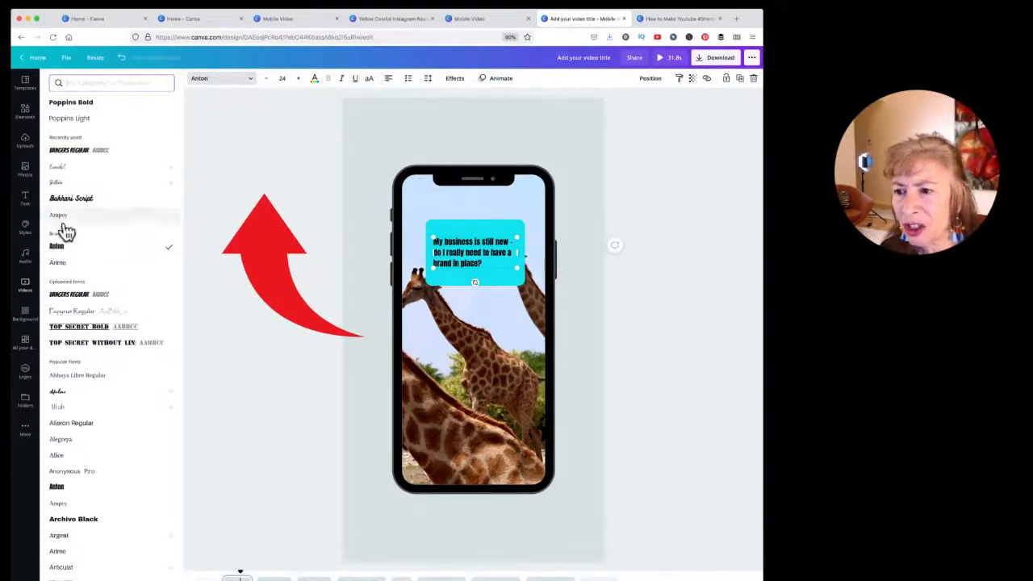
{"action": "left_click", "coordinate": [58, 260]}
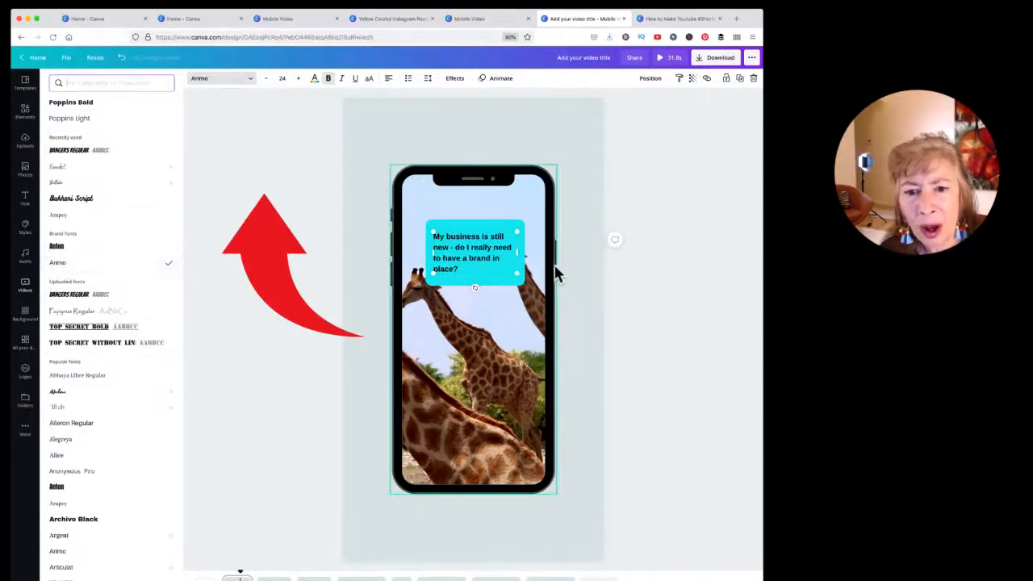
{"action": "mouse_move", "coordinate": [518, 231]}
{"action": "left_mouse_down"}
{"action": "mouse_move", "coordinate": [571, 193]}
{"action": "mouse_move", "coordinate": [454, 258]}
{"action": "mouse_move", "coordinate": [512, 223]}
{"action": "mouse_move", "coordinate": [508, 237]}
{"action": "left_mouse_up"}
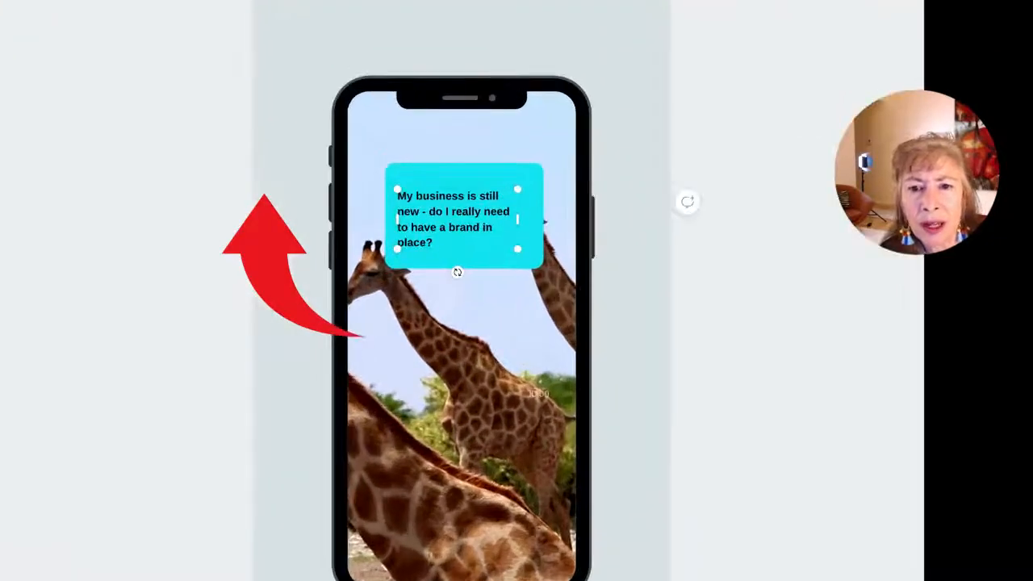
{"action": "left_click_drag", "start_coordinate": [519, 187], "coordinate": [534, 164]}
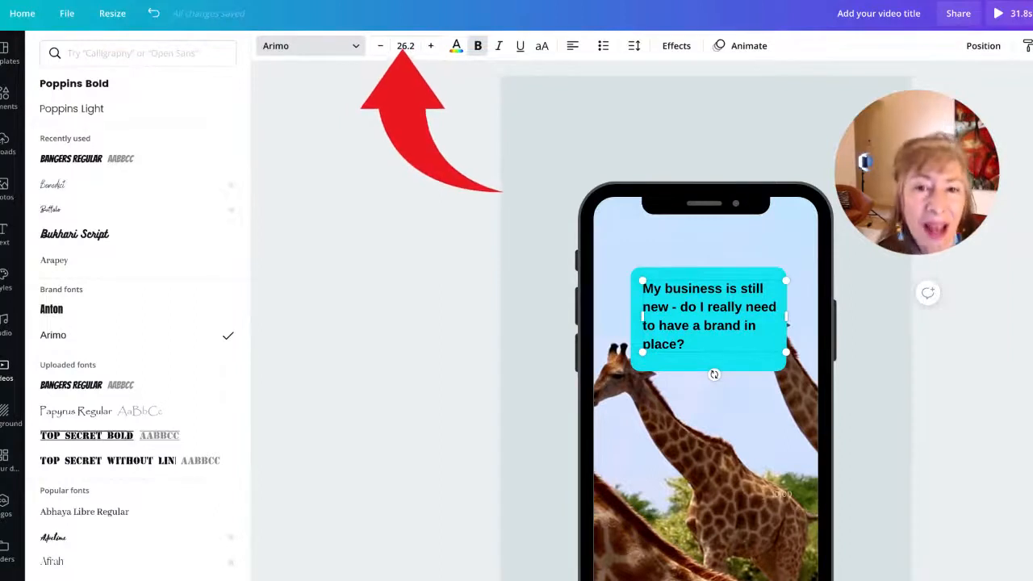
Step: Adjust the caption font size until it settles at 31
{"action": "left_click", "coordinate": [393, 48]}
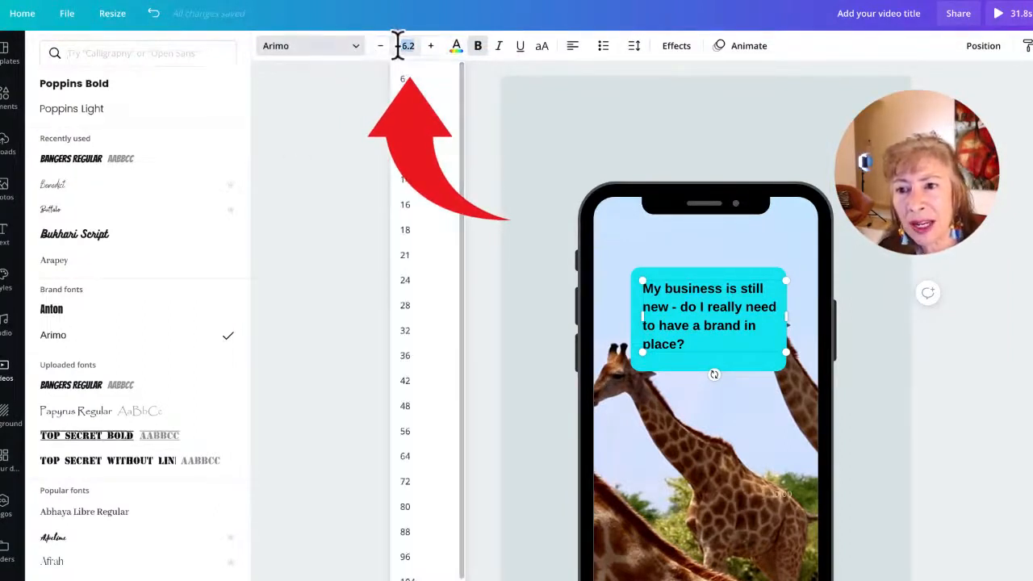
{"action": "left_click", "coordinate": [427, 46]}
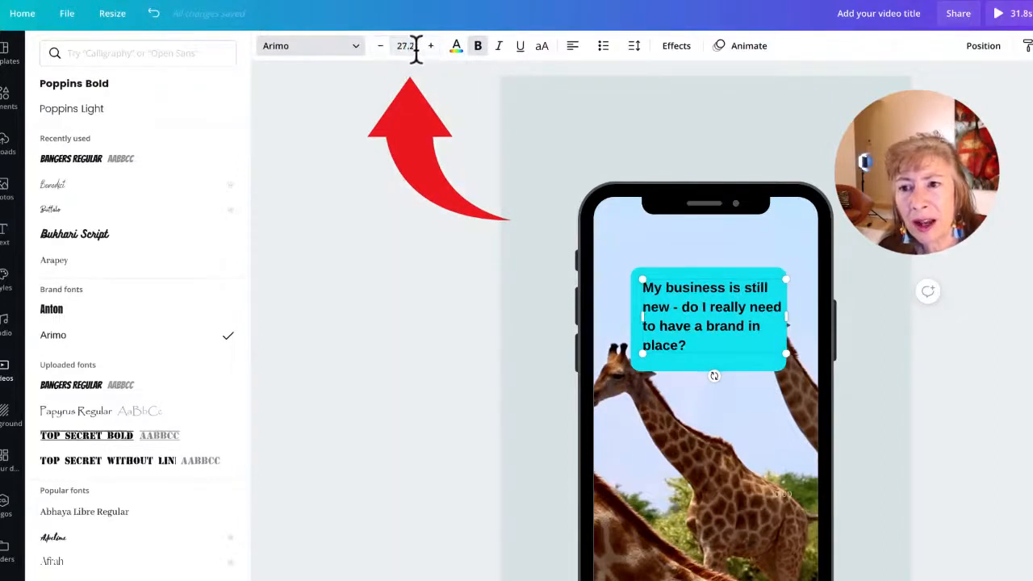
{"action": "left_click", "coordinate": [412, 46]}
{"action": "scroll", "coordinate": [405, 524], "scroll_direction": "down", "scroll_amount": 2}
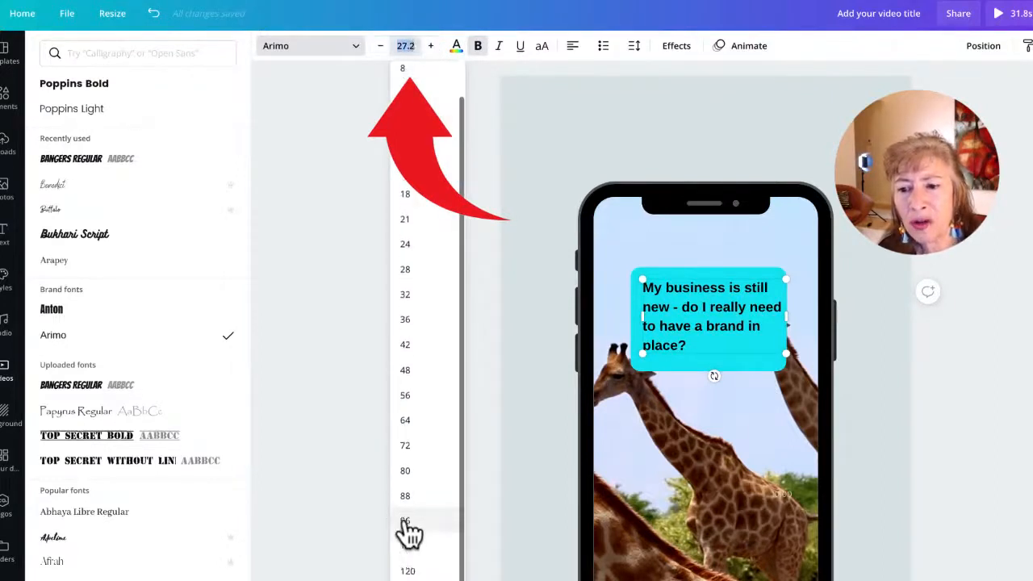
{"action": "left_click", "coordinate": [405, 497]}
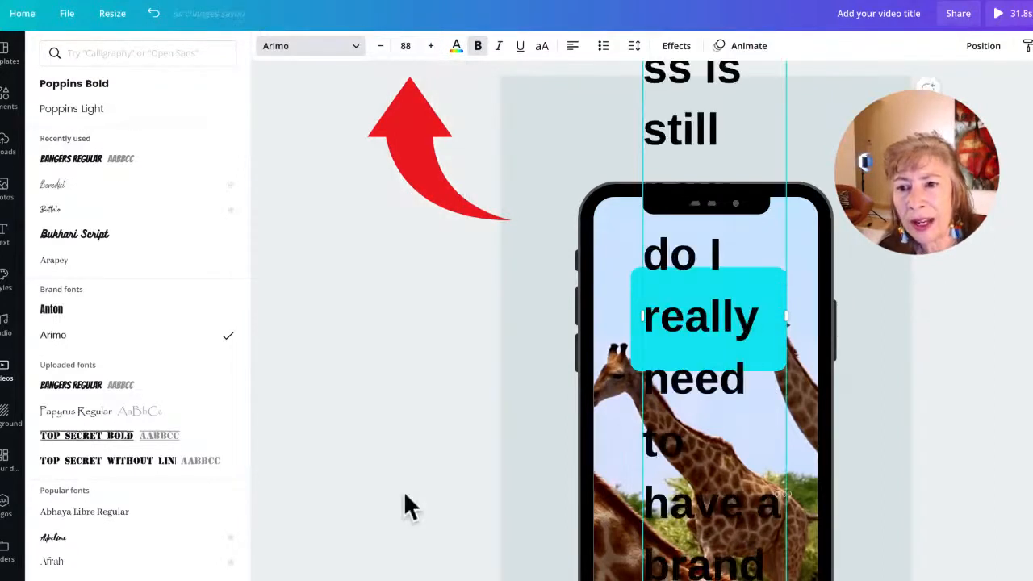
{"action": "left_click", "coordinate": [410, 45]}
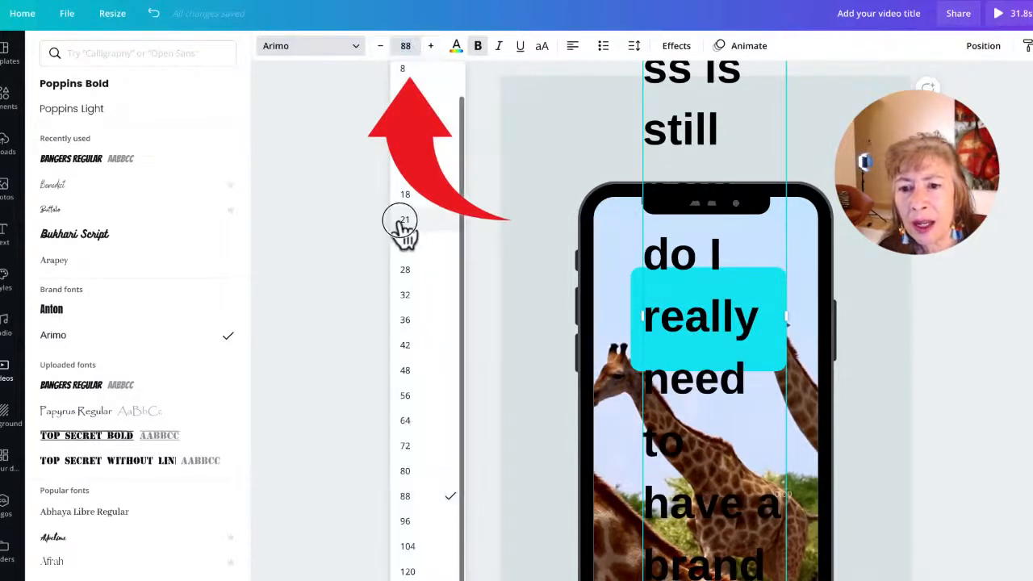
{"action": "left_click", "coordinate": [403, 224]}
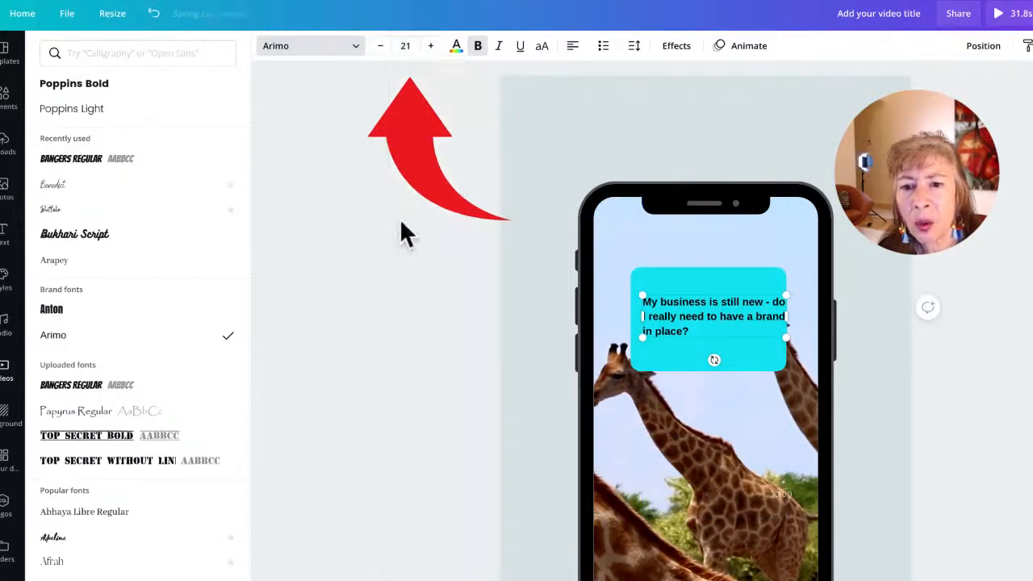
{"action": "left_click", "coordinate": [431, 46]}
{"action": "left_click", "coordinate": [431, 46]}
{"action": "left_click", "coordinate": [431, 46]}
{"action": "left_click", "coordinate": [430, 46]}
{"action": "left_click", "coordinate": [431, 46]}
{"action": "left_click", "coordinate": [431, 46]}
{"action": "left_click", "coordinate": [431, 46]}
{"action": "left_click", "coordinate": [431, 46]}
{"action": "left_click", "coordinate": [431, 46]}
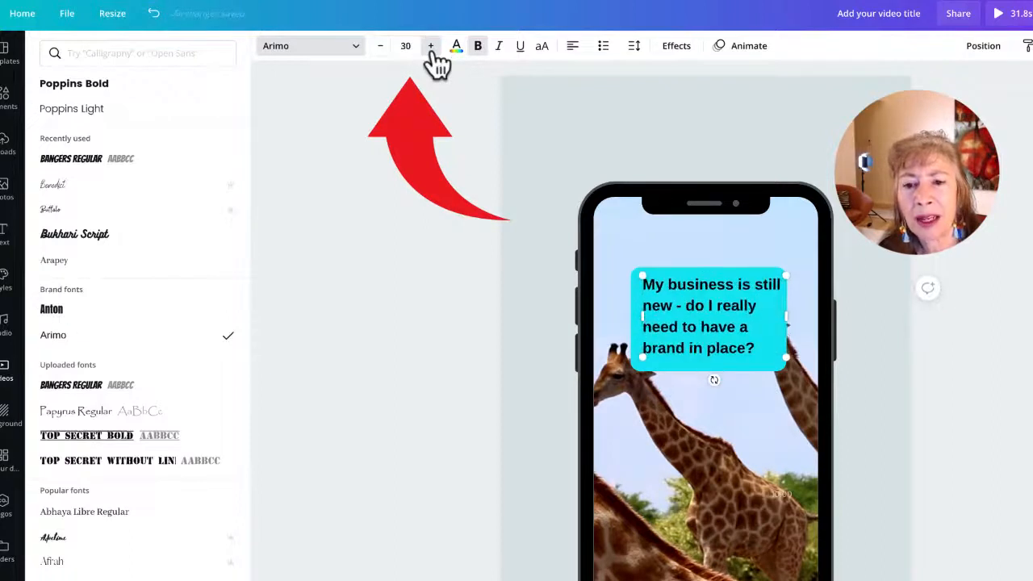
{"action": "left_click", "coordinate": [431, 46]}
{"action": "left_click", "coordinate": [590, 214]}
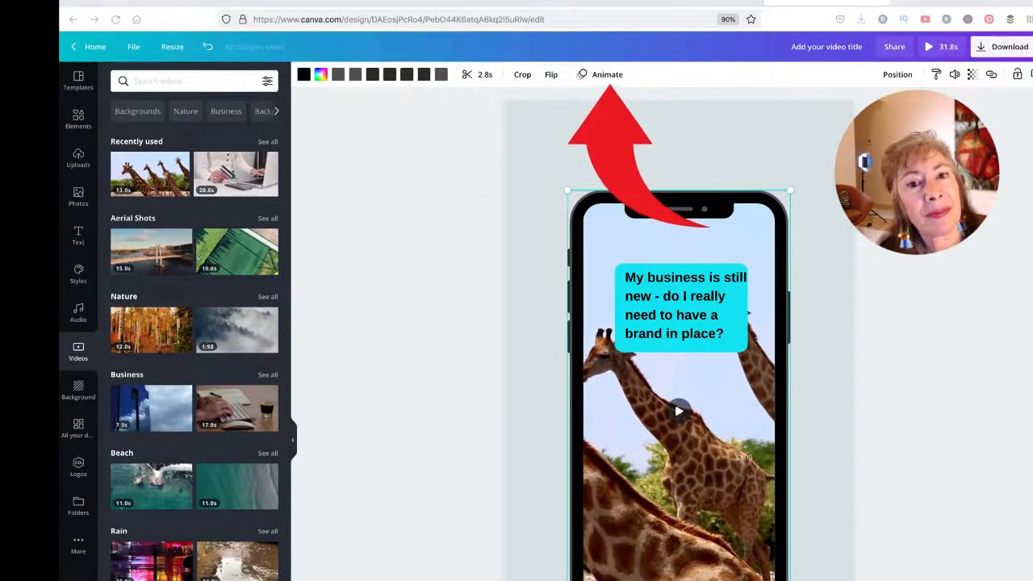
Step: Apply the Typewriter text animation to the caption and preview it full screen
{"action": "left_click", "coordinate": [605, 74]}
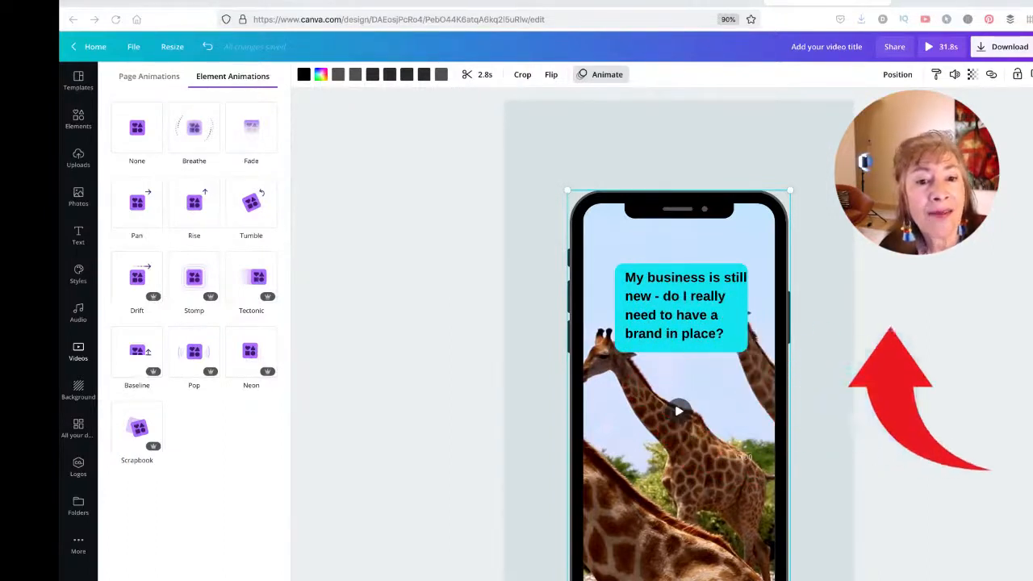
{"action": "left_click", "coordinate": [670, 312]}
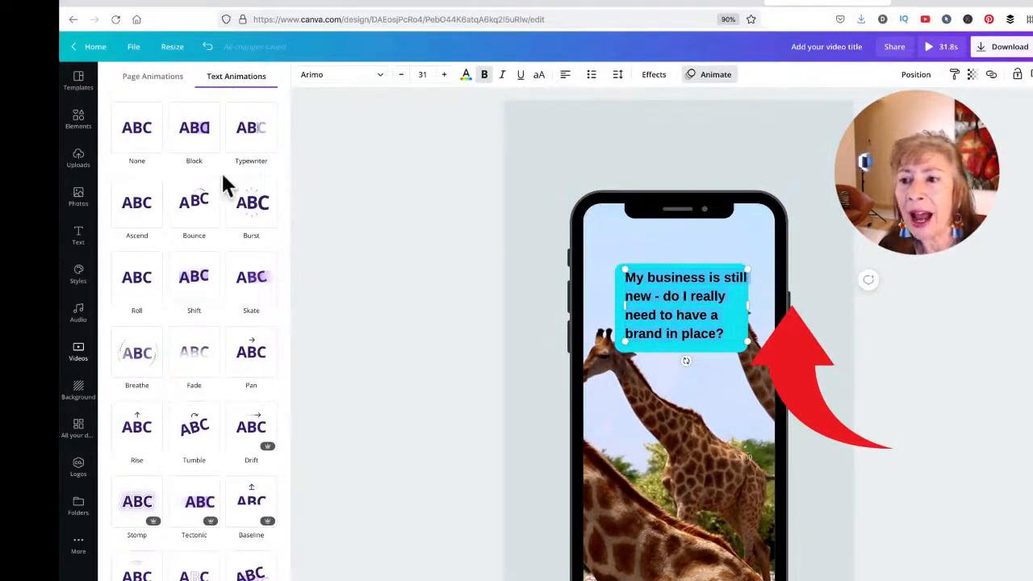
{"action": "left_click", "coordinate": [251, 136]}
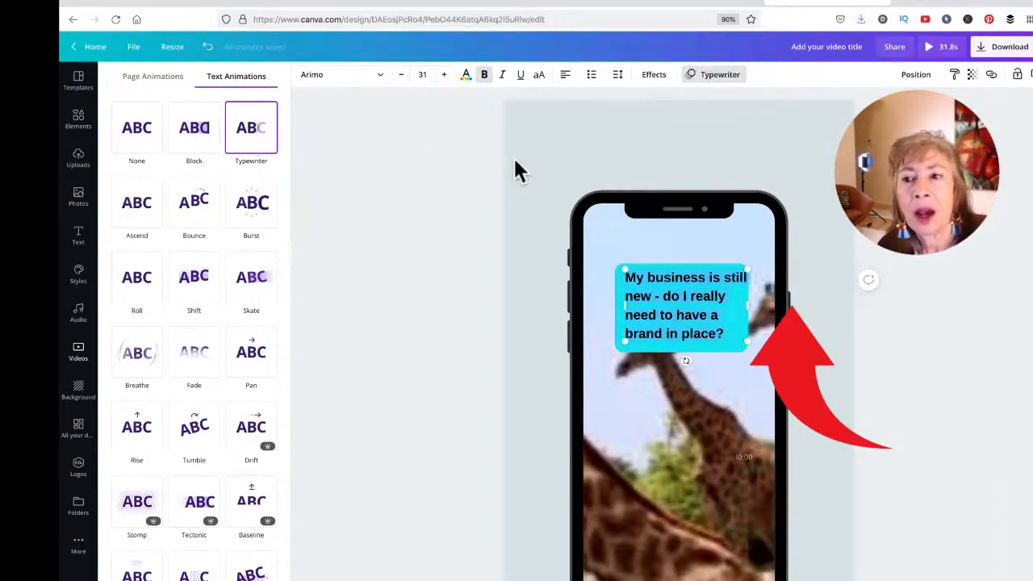
{"action": "left_click", "coordinate": [422, 159]}
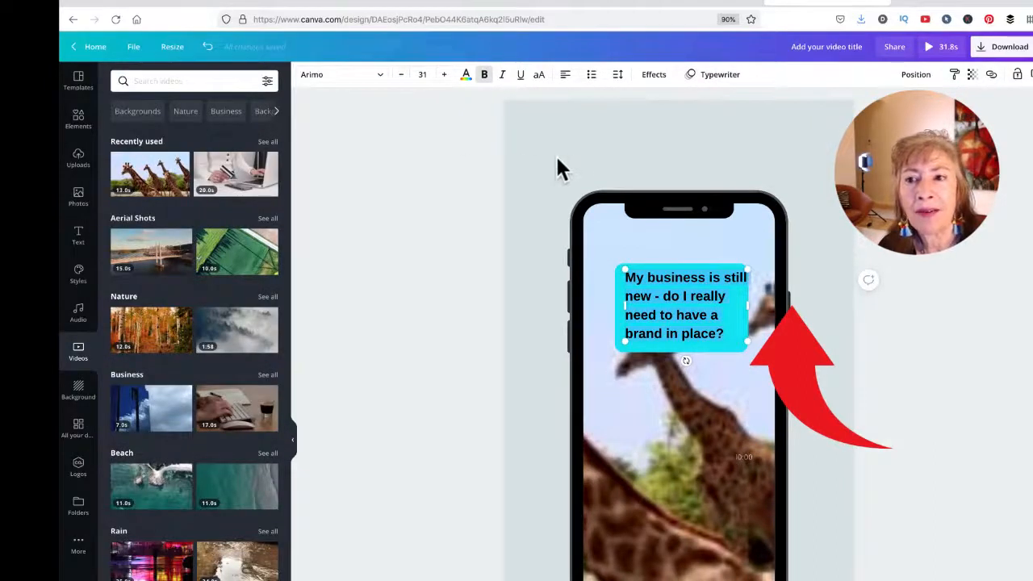
{"action": "left_click", "coordinate": [715, 81]}
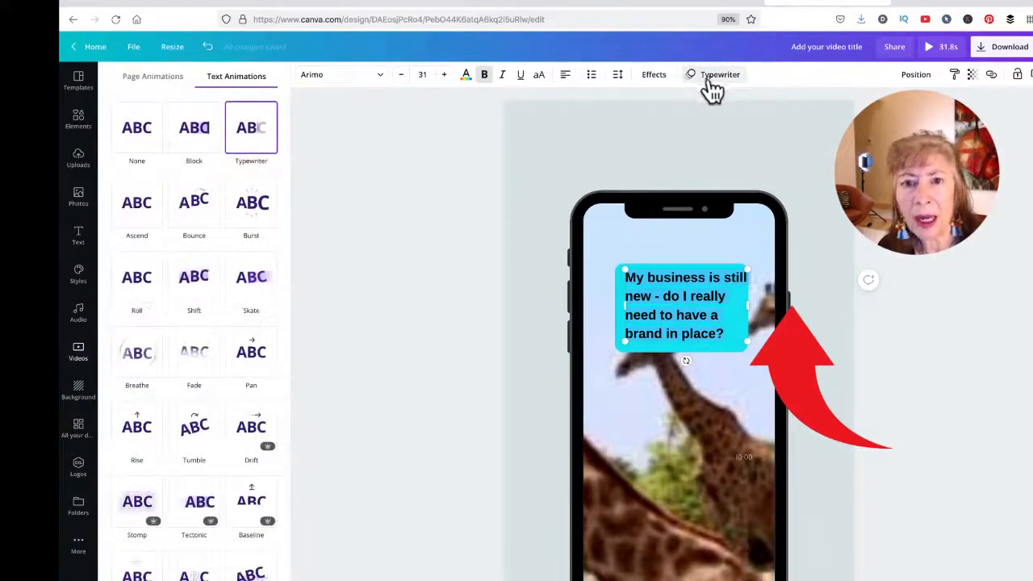
{"action": "left_click", "coordinate": [475, 249]}
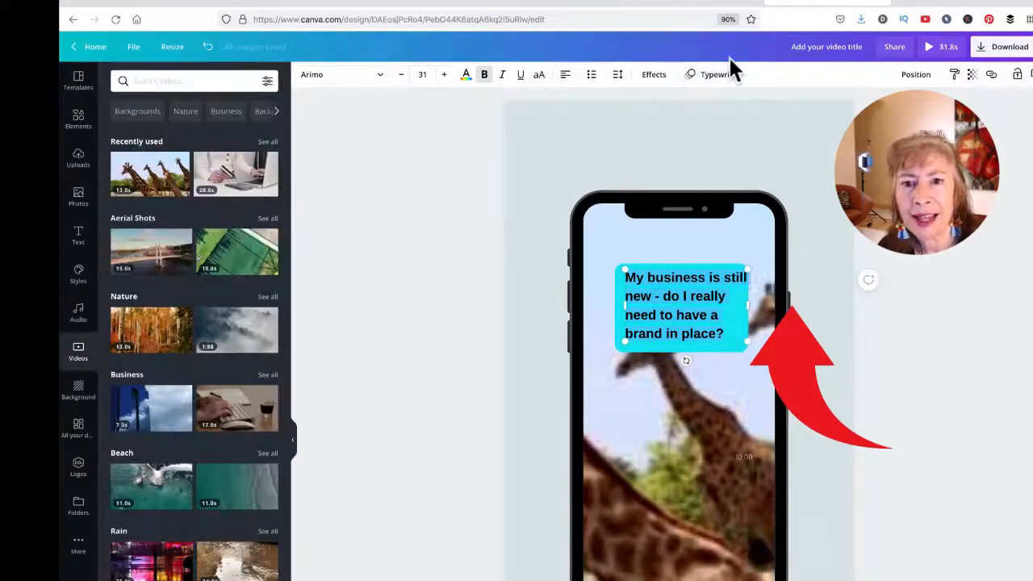
{"action": "left_click", "coordinate": [715, 81]}
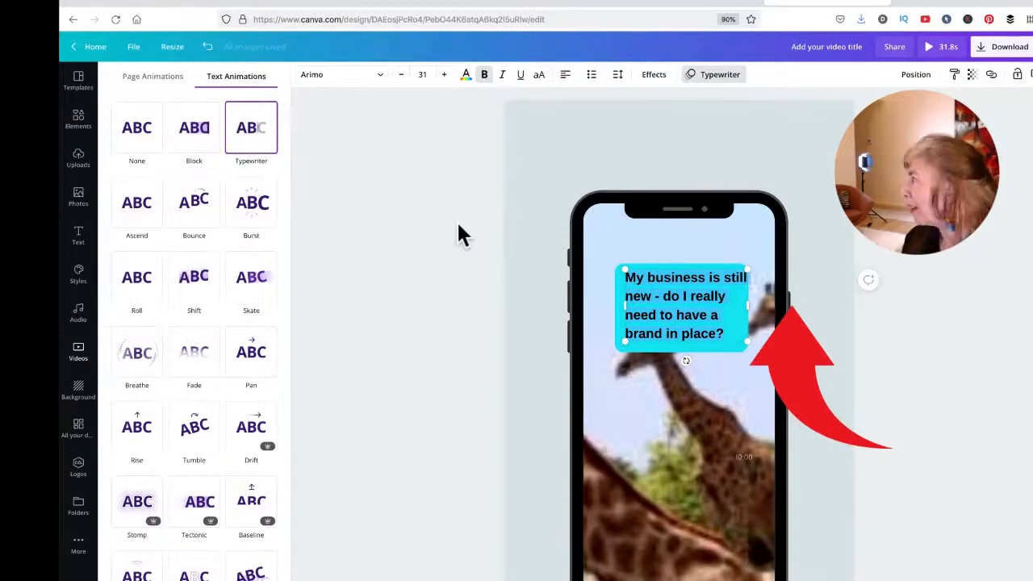
{"action": "left_click", "coordinate": [930, 48]}
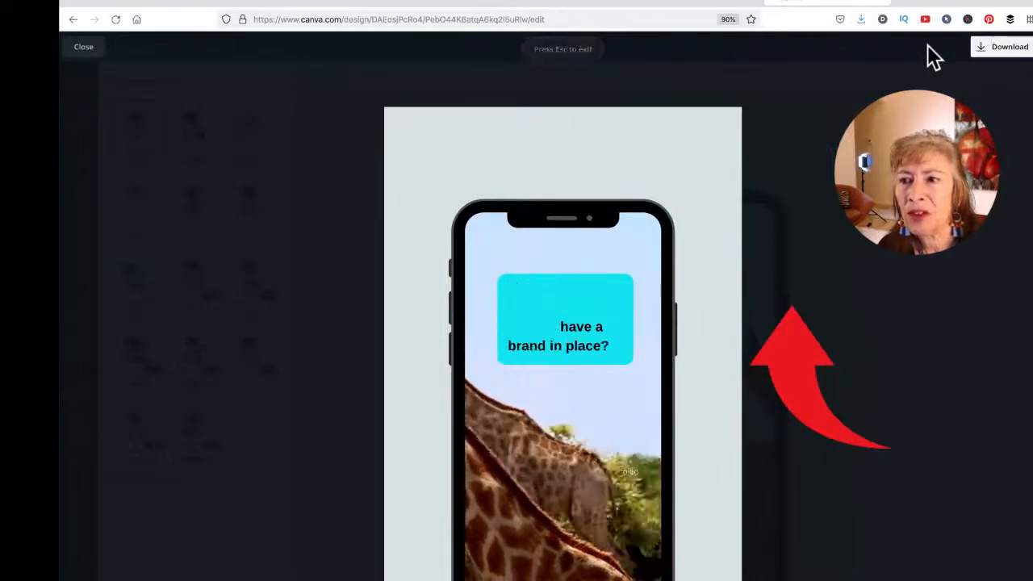
Step: Reposition and resize the caption box in the cyan bubble, then rotate it back to 0°
{"action": "left_click", "coordinate": [81, 47]}
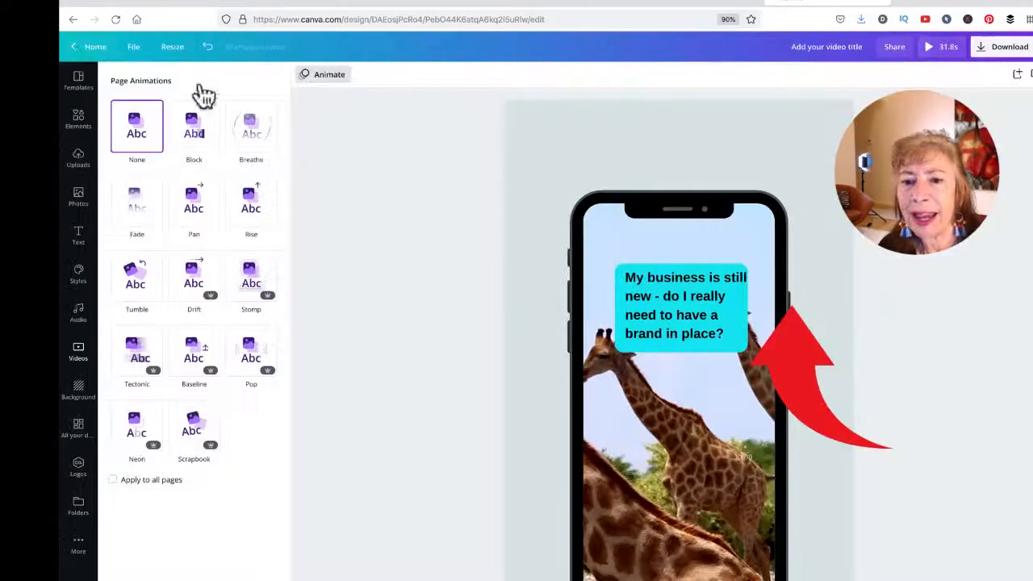
{"action": "left_click", "coordinate": [660, 297]}
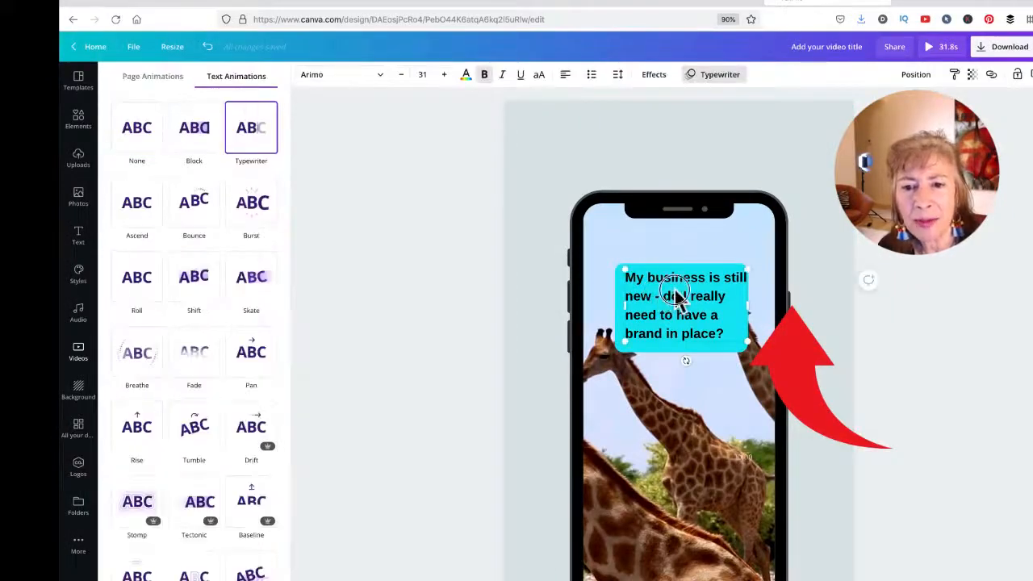
{"action": "left_click_drag", "start_coordinate": [674, 290], "coordinate": [670, 293]}
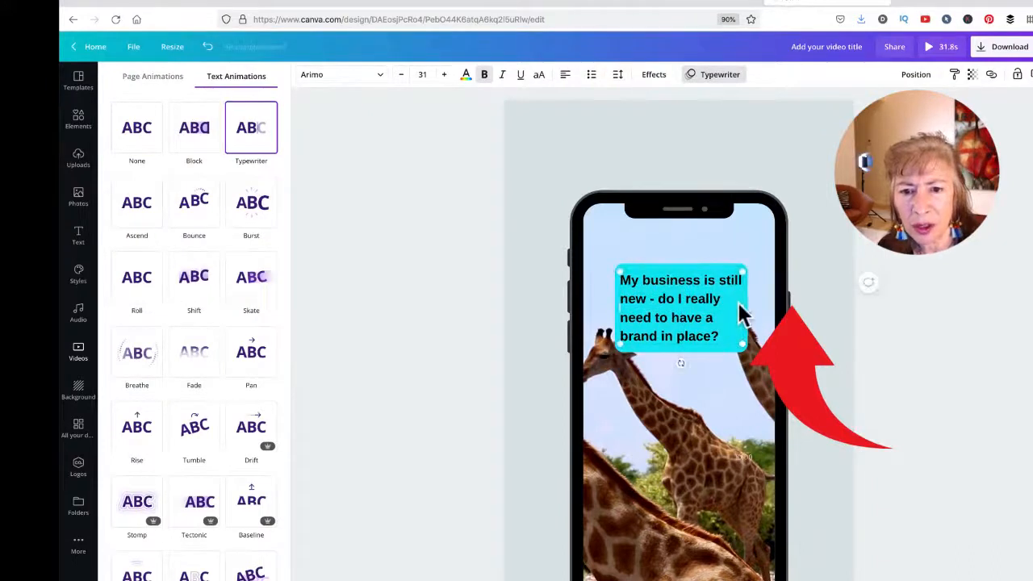
{"action": "mouse_move", "coordinate": [746, 317]}
{"action": "left_mouse_down"}
{"action": "mouse_move", "coordinate": [733, 304]}
{"action": "mouse_move", "coordinate": [731, 334]}
{"action": "mouse_move", "coordinate": [723, 312]}
{"action": "mouse_move", "coordinate": [740, 306]}
{"action": "left_mouse_up"}
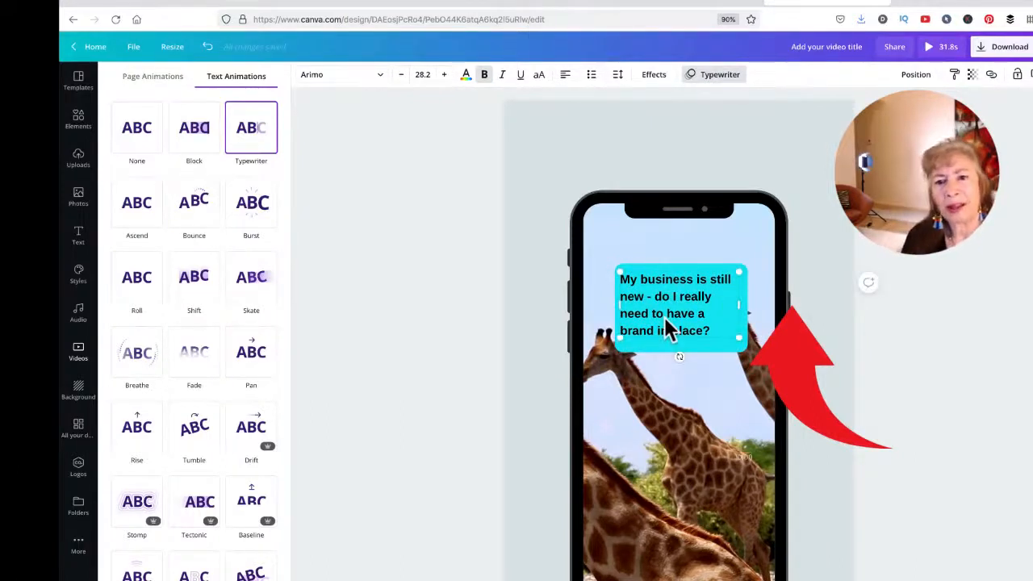
{"action": "left_click_drag", "start_coordinate": [689, 325], "coordinate": [708, 340]}
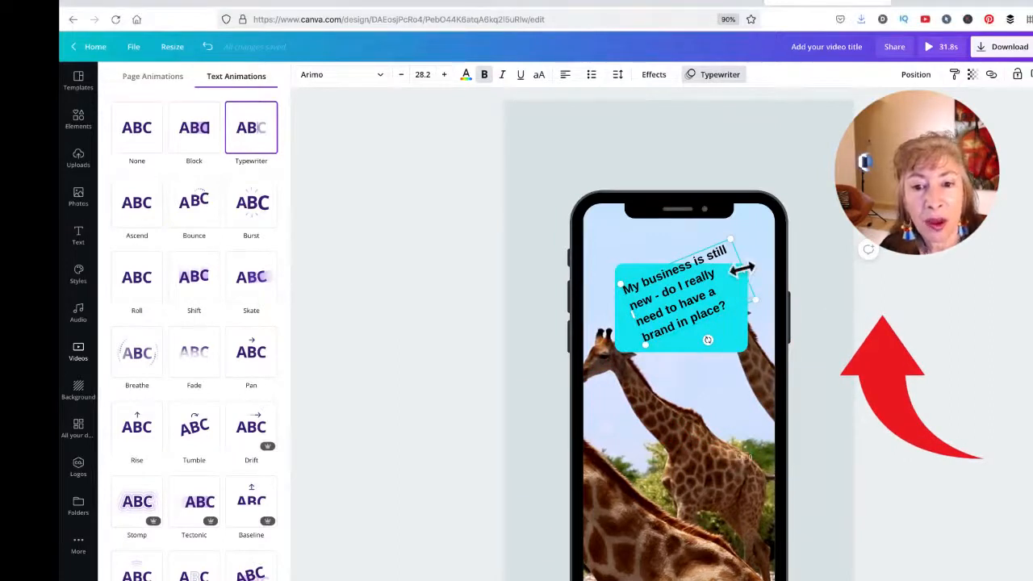
{"action": "left_click_drag", "start_coordinate": [742, 269], "coordinate": [759, 291]}
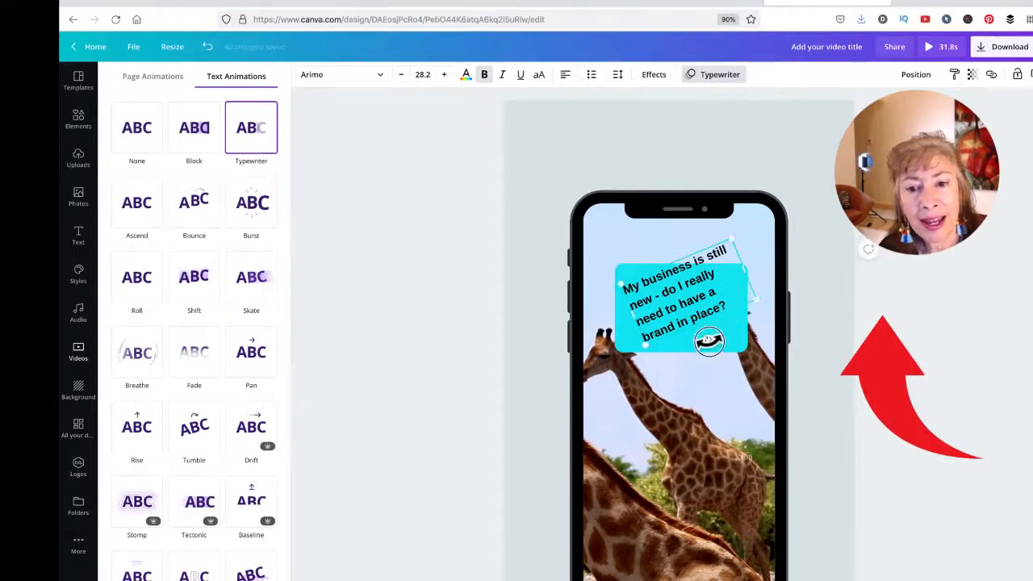
{"action": "left_click_drag", "start_coordinate": [709, 342], "coordinate": [645, 338]}
Step: Nudge the question text slightly up within the cyan box
{"action": "left_click", "coordinate": [657, 345]}
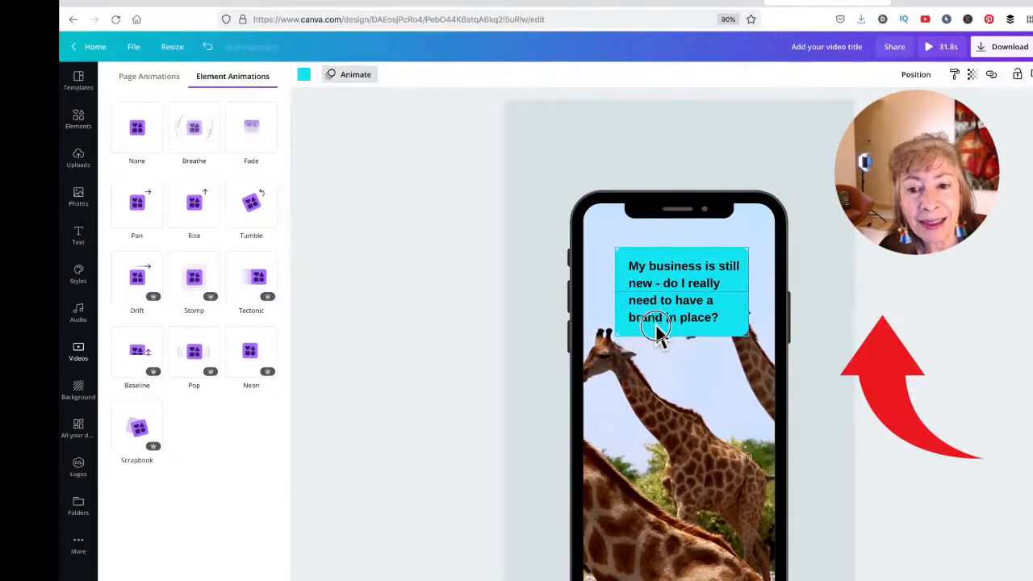
{"action": "left_click", "coordinate": [674, 317]}
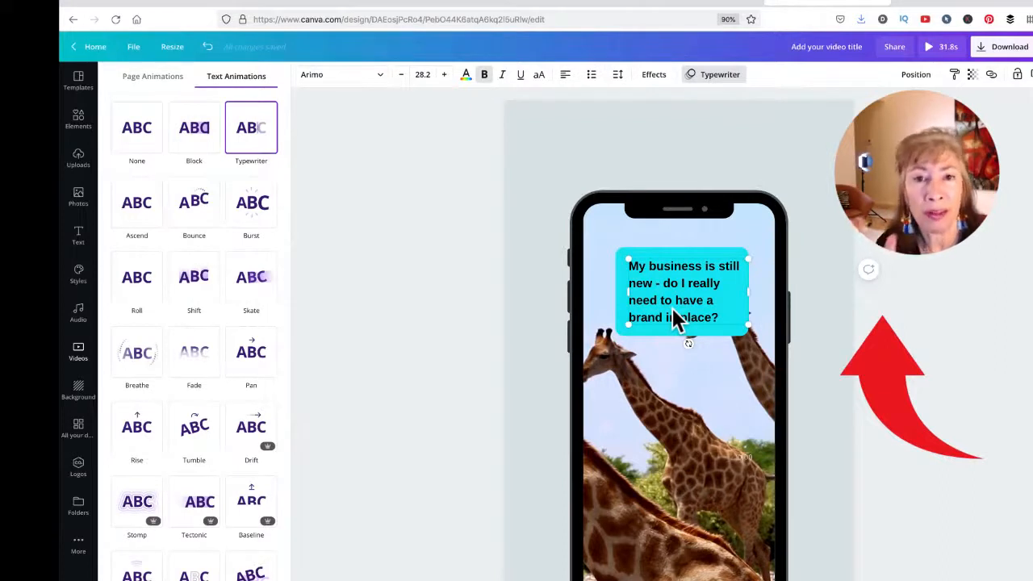
{"action": "left_click_drag", "start_coordinate": [672, 310], "coordinate": [669, 295]}
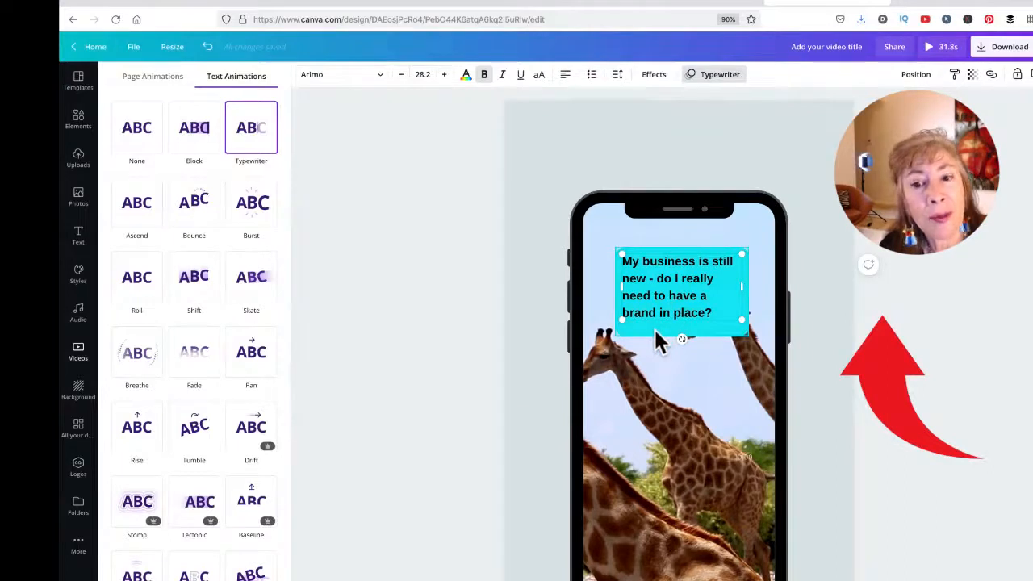
Step: Select the question text and the cyan box together
{"action": "left_click", "coordinate": [654, 327], "text": "shift"}
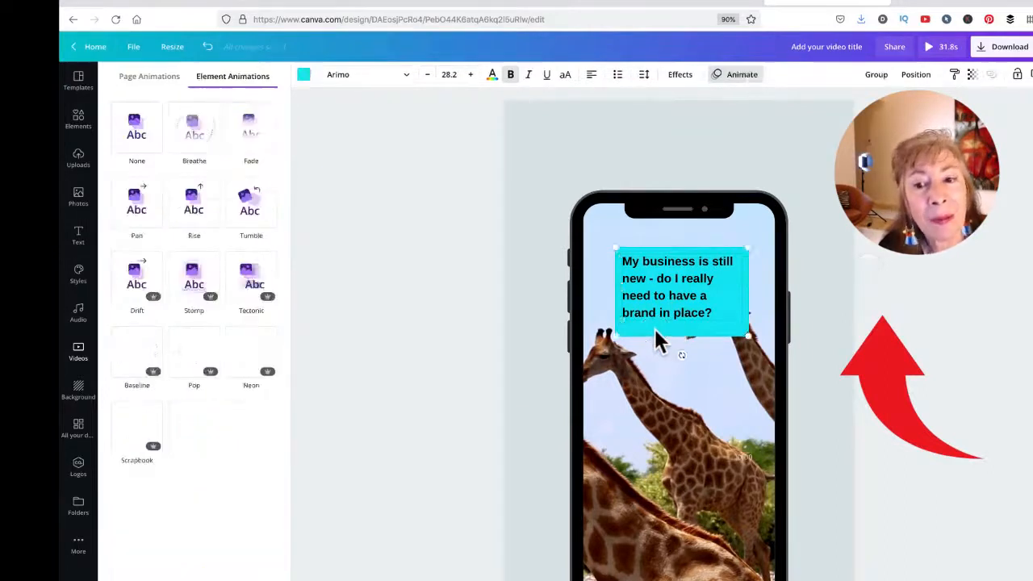
{"action": "left_click", "coordinate": [676, 300], "text": "shift"}
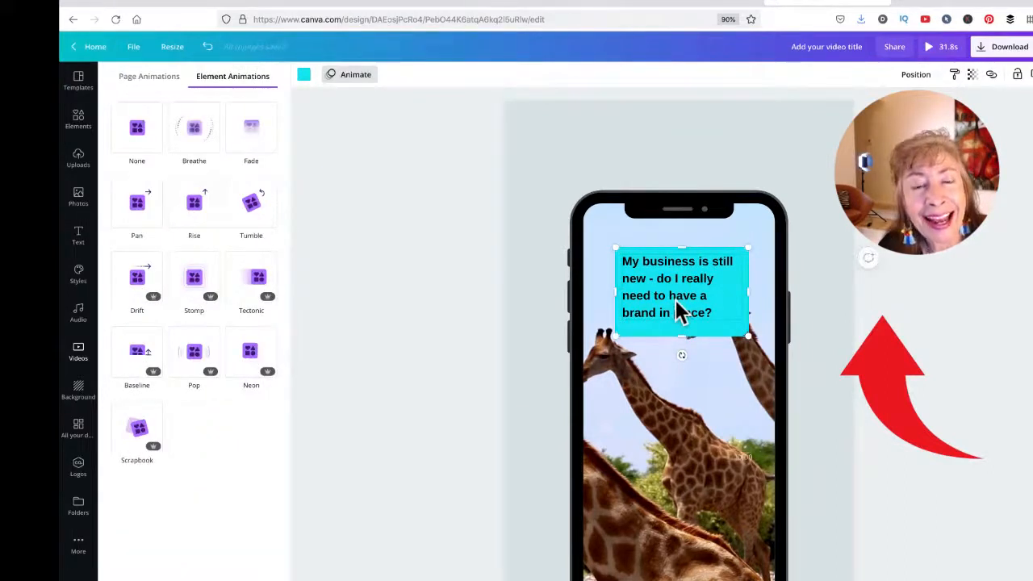
{"action": "left_click", "coordinate": [677, 303], "text": "shift"}
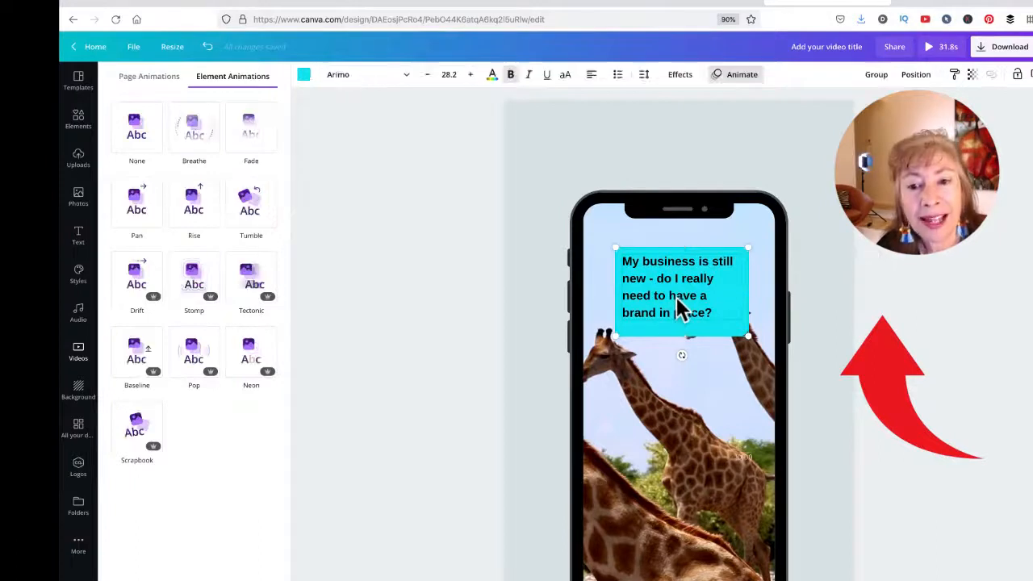
{"action": "left_click", "coordinate": [678, 304], "text": "shift"}
{"action": "left_click", "coordinate": [679, 305], "text": "shift"}
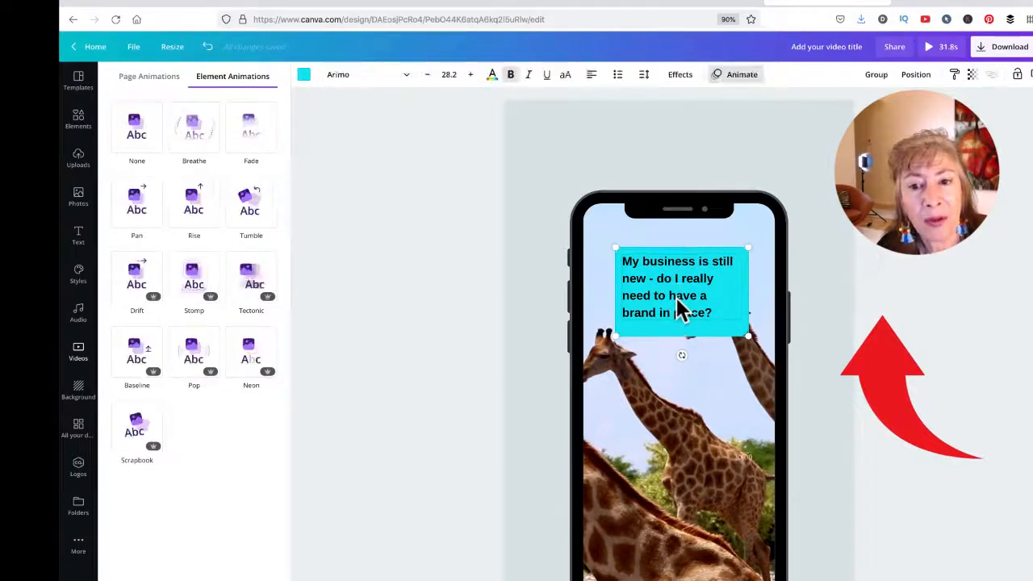
{"action": "left_click", "coordinate": [680, 308], "text": "shift"}
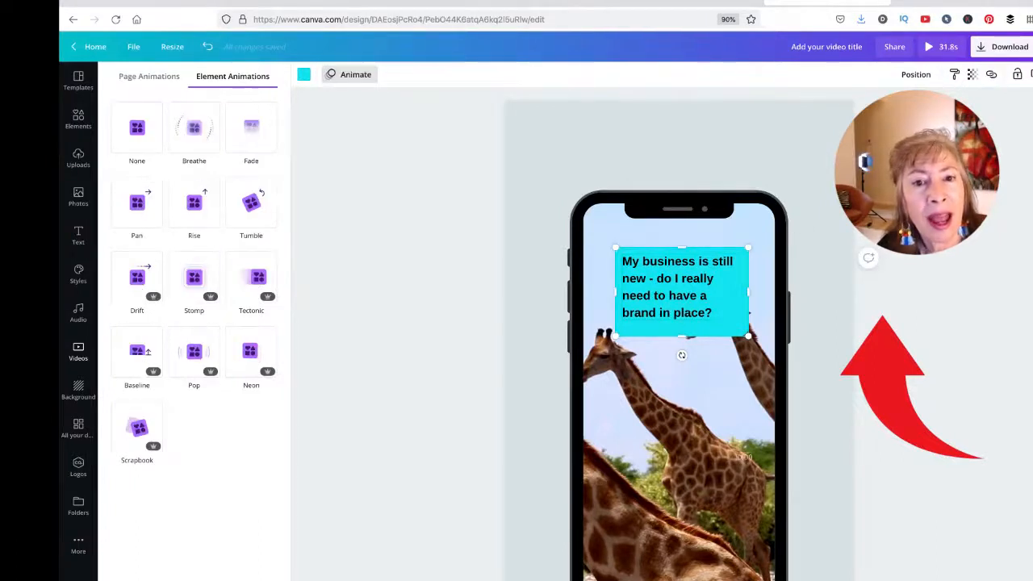
{"action": "left_click", "coordinate": [695, 278]}
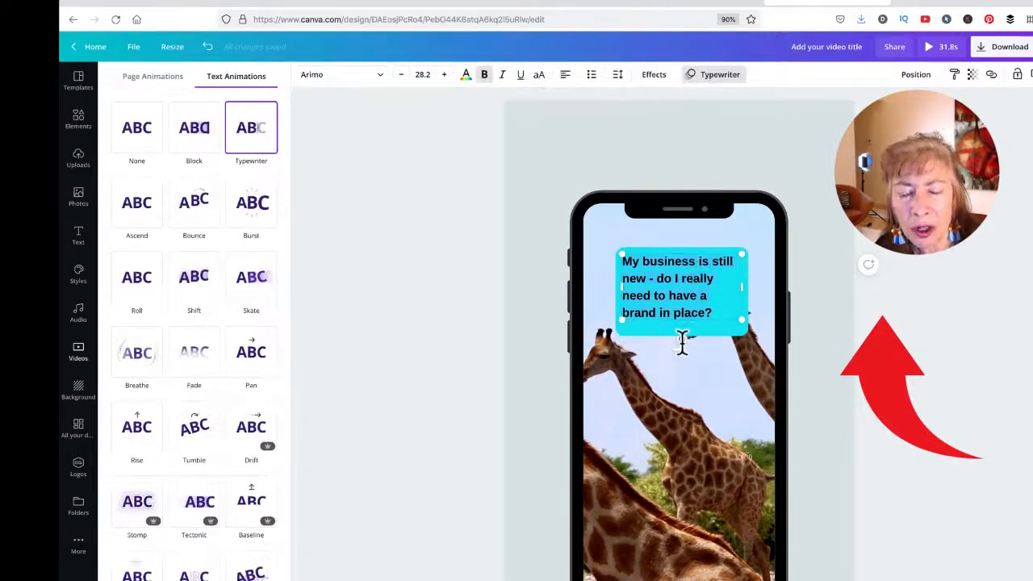
{"action": "left_click", "coordinate": [650, 330]}
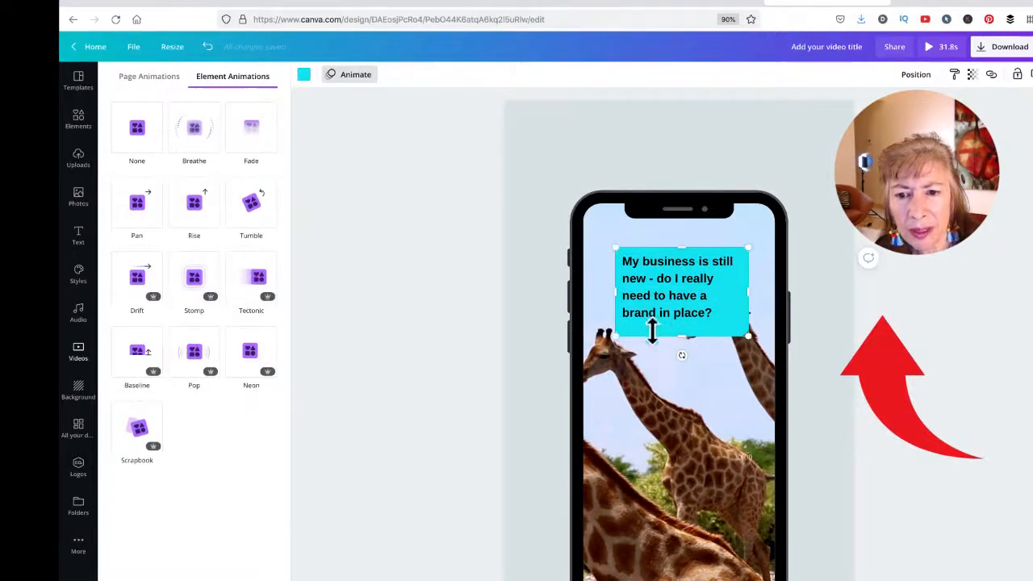
{"action": "left_click", "coordinate": [677, 281]}
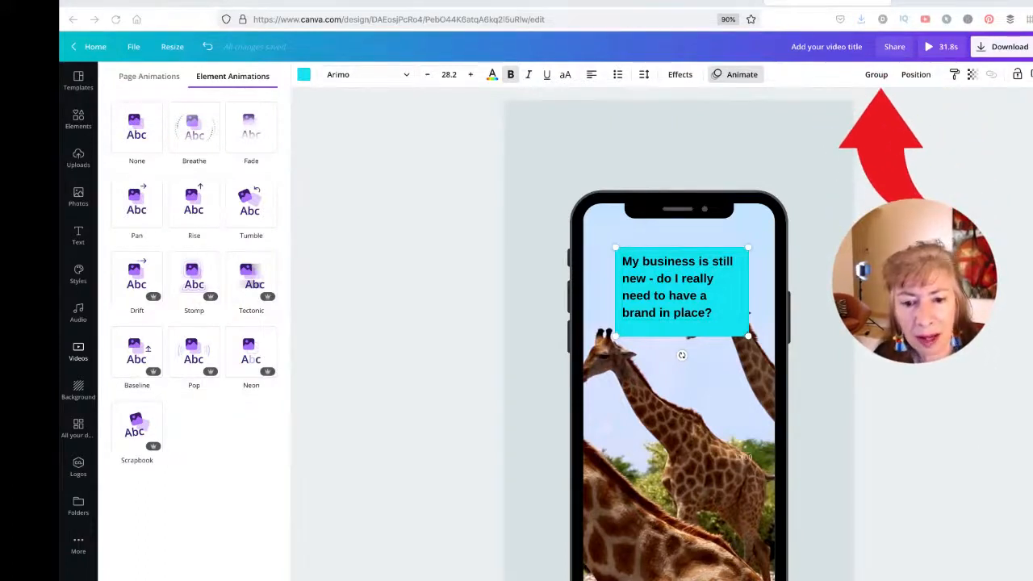
Step: Group the question text with its cyan box, tilt the group, shrink it, and set it near the phone's top
{"action": "left_click", "coordinate": [873, 77]}
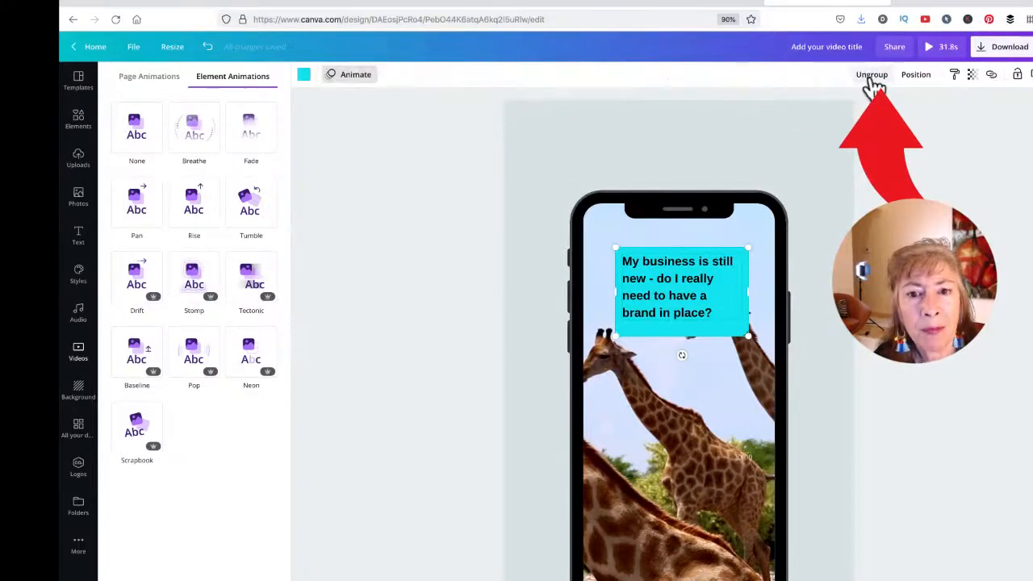
{"action": "mouse_move", "coordinate": [684, 283]}
{"action": "left_mouse_down"}
{"action": "mouse_move", "coordinate": [521, 346]}
{"action": "mouse_move", "coordinate": [669, 262]}
{"action": "mouse_move", "coordinate": [675, 333]}
{"action": "mouse_move", "coordinate": [676, 280]}
{"action": "left_mouse_up"}
{"action": "mouse_move", "coordinate": [675, 355]}
{"action": "left_mouse_down"}
{"action": "mouse_move", "coordinate": [698, 348]}
{"action": "mouse_move", "coordinate": [647, 352]}
{"action": "mouse_move", "coordinate": [612, 332]}
{"action": "mouse_move", "coordinate": [688, 348]}
{"action": "left_mouse_up"}
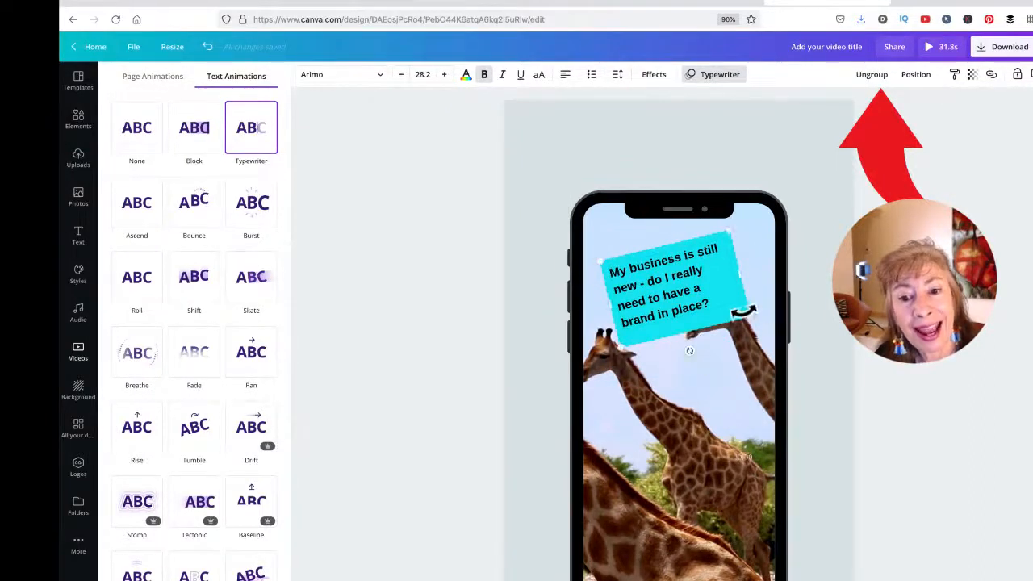
{"action": "left_click_drag", "start_coordinate": [749, 323], "coordinate": [792, 339]}
{"action": "left_click_drag", "start_coordinate": [706, 266], "coordinate": [675, 219]}
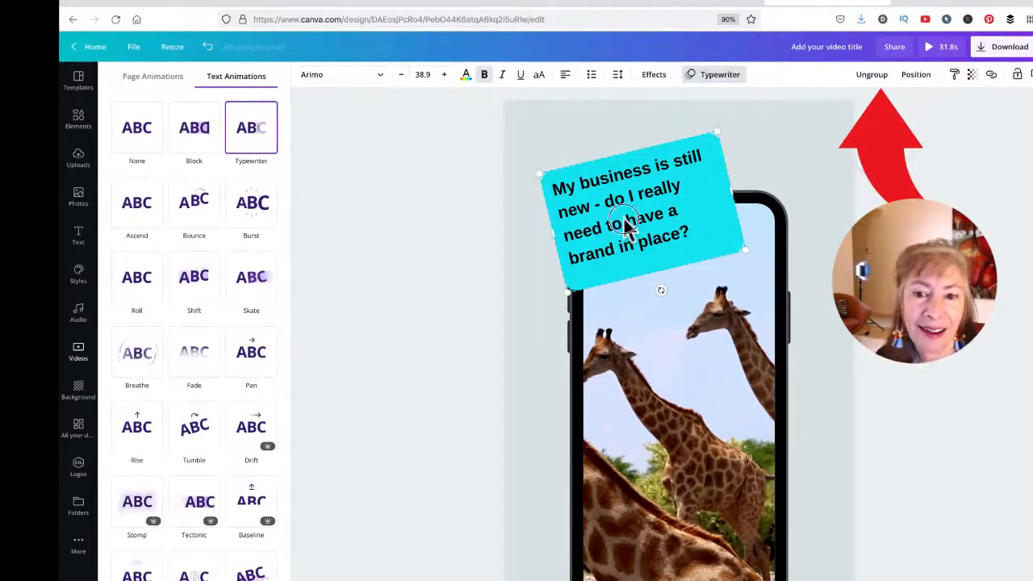
{"action": "left_click_drag", "start_coordinate": [627, 226], "coordinate": [669, 306]}
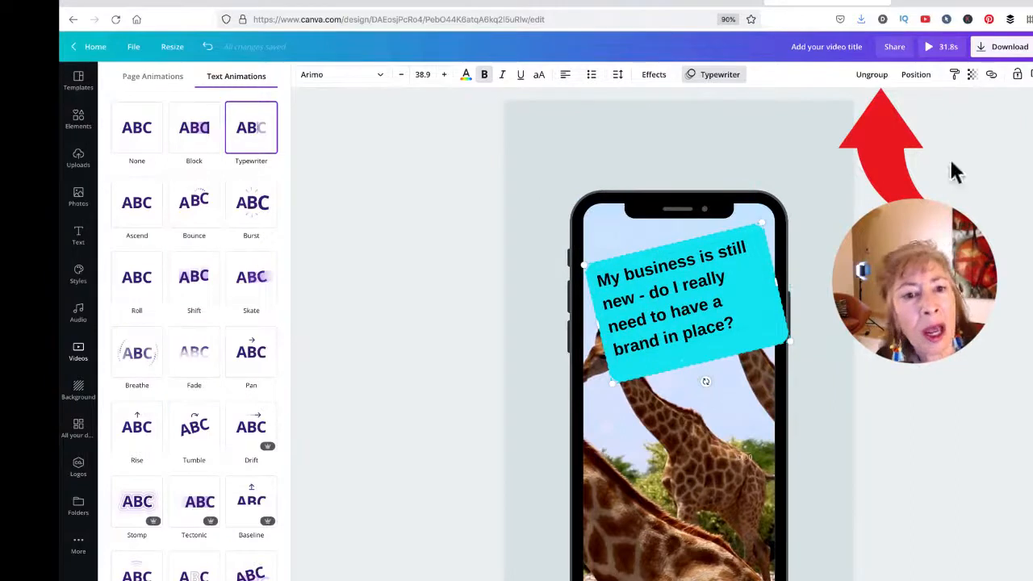
{"action": "left_click_drag", "start_coordinate": [789, 342], "coordinate": [724, 284]}
{"action": "left_click_drag", "start_coordinate": [657, 268], "coordinate": [676, 255]}
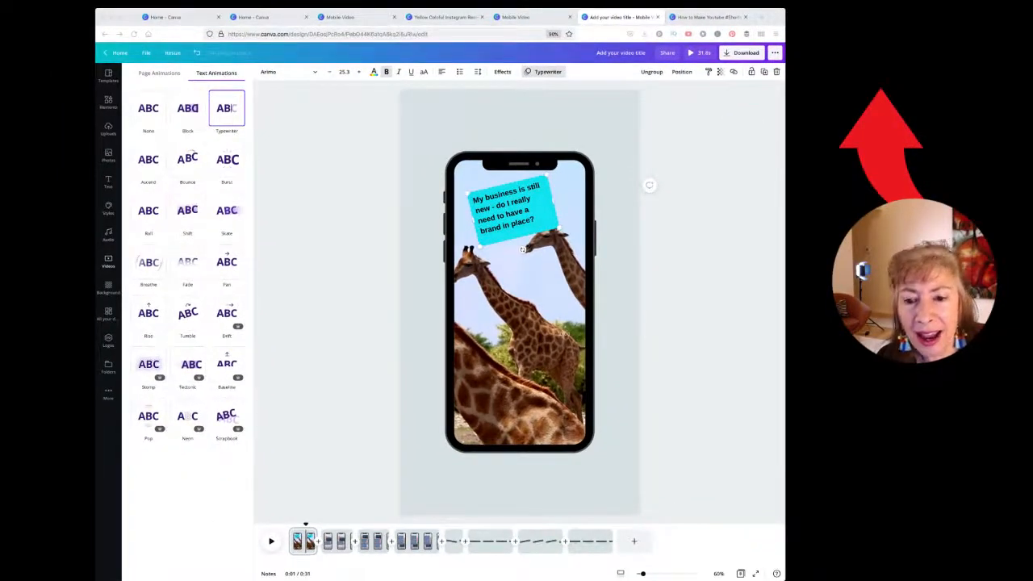
Step: Move the question box above the phone's top-left corner and set the page background to white
{"action": "left_click_drag", "start_coordinate": [530, 200], "coordinate": [476, 149]}
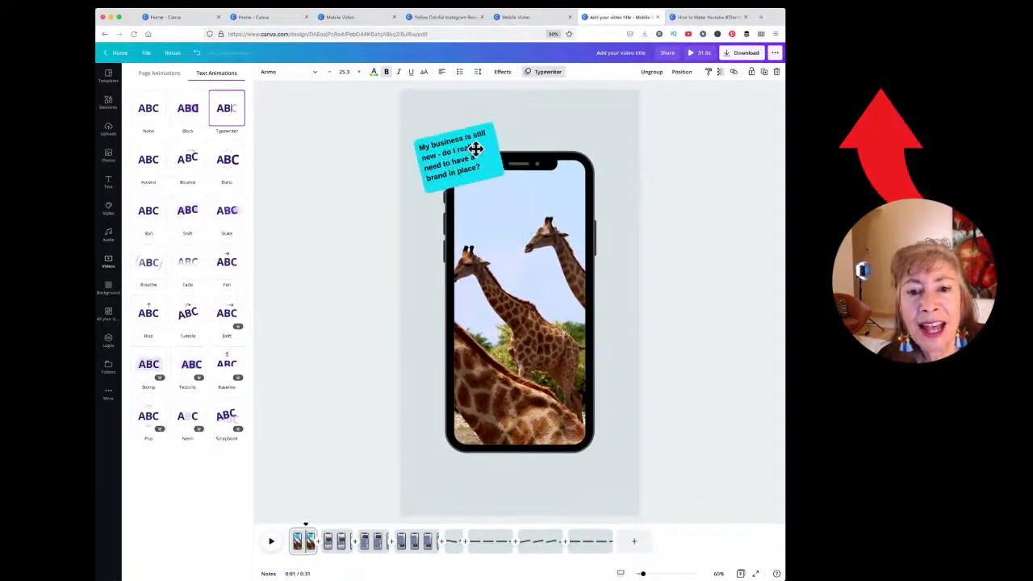
{"action": "left_click", "coordinate": [603, 113]}
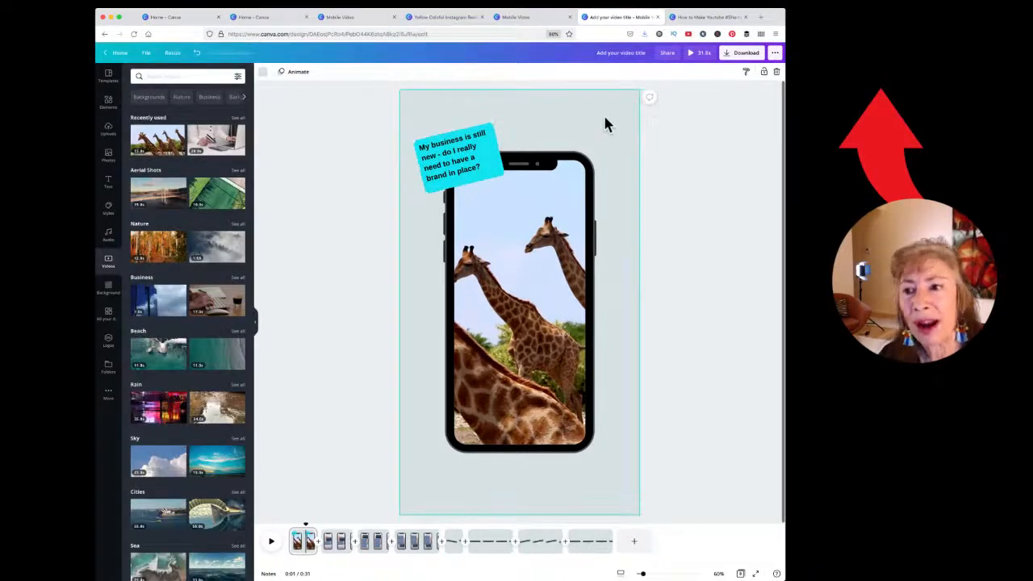
{"action": "left_click", "coordinate": [263, 72]}
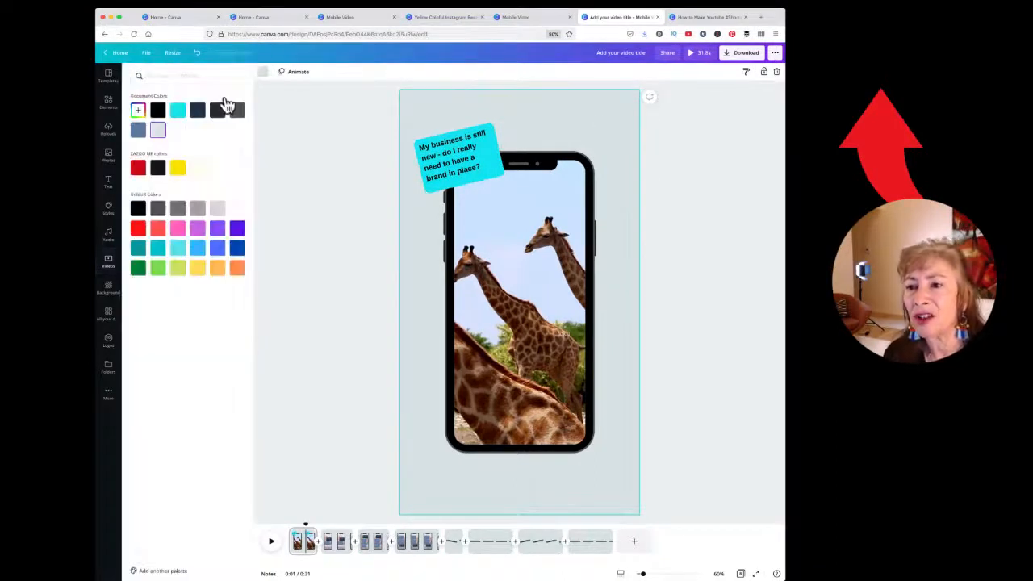
{"action": "left_click", "coordinate": [176, 113]}
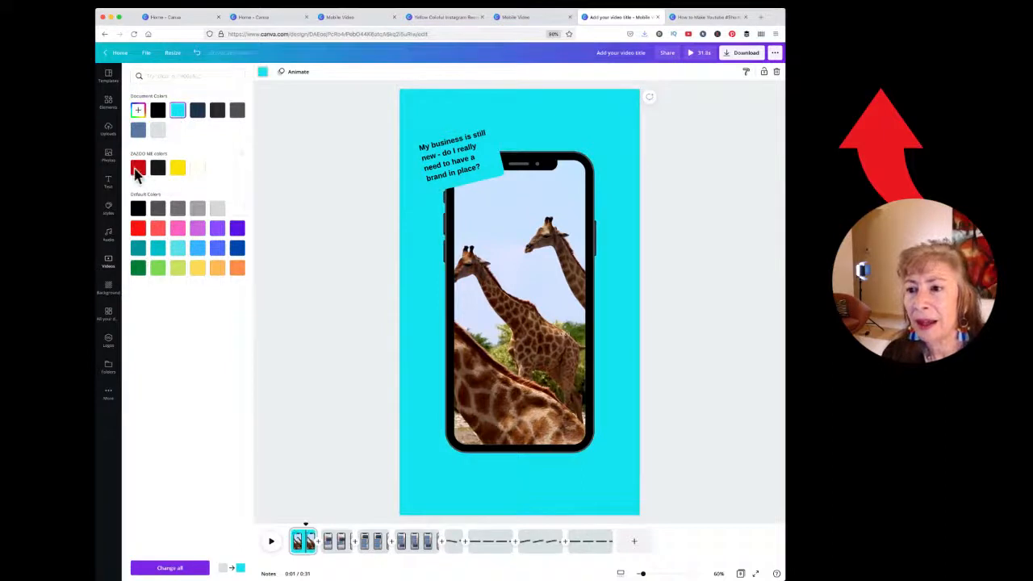
{"action": "left_click", "coordinate": [138, 169]}
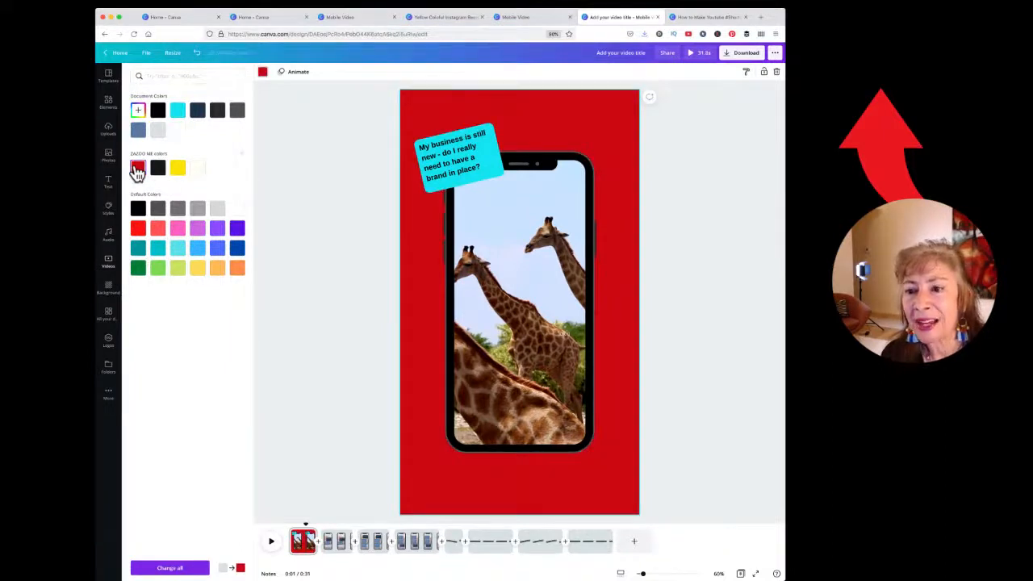
{"action": "left_click", "coordinate": [199, 167]}
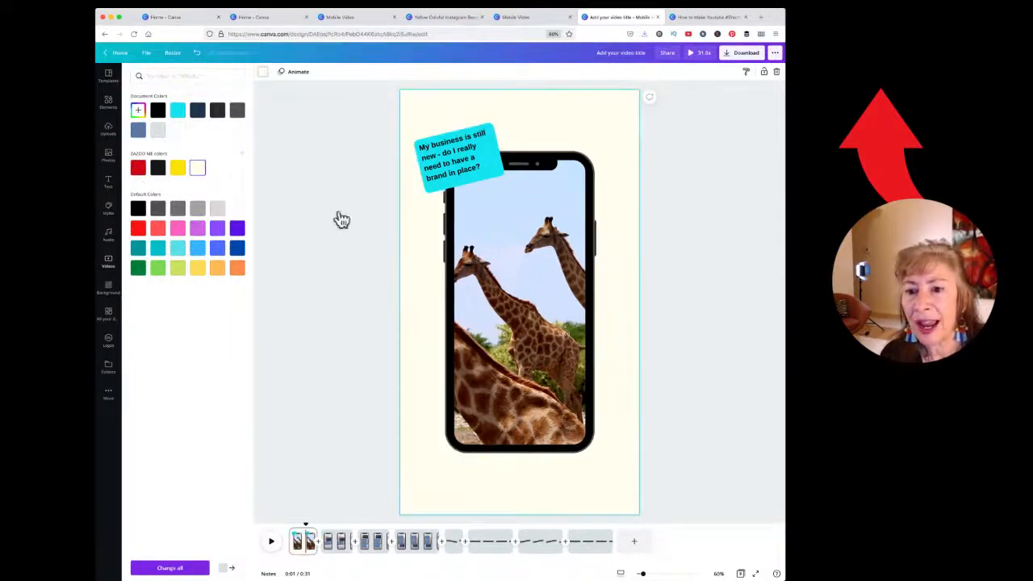
{"action": "left_click", "coordinate": [237, 209]}
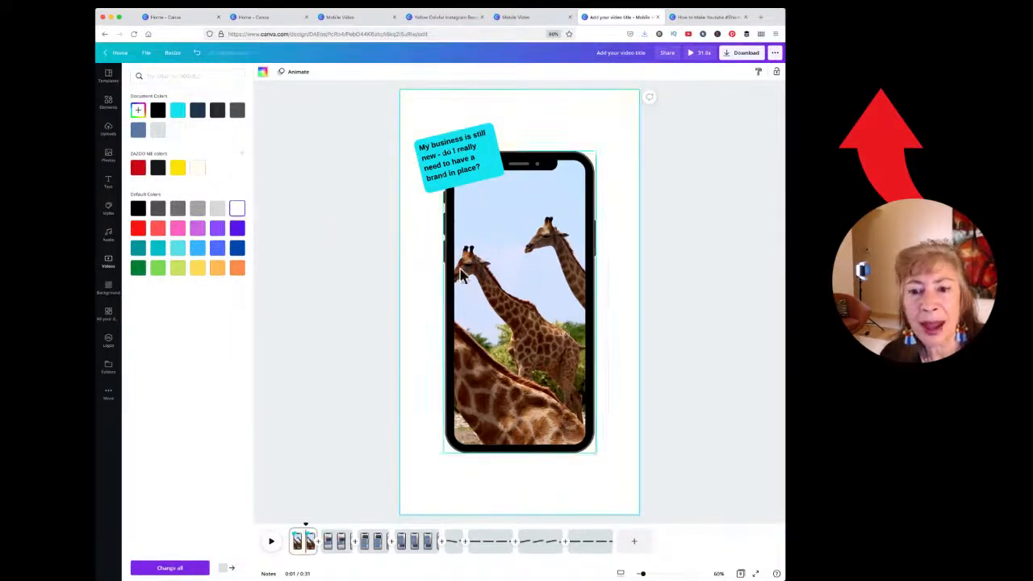
{"action": "left_click", "coordinate": [138, 229]}
{"action": "left_click", "coordinate": [235, 209]}
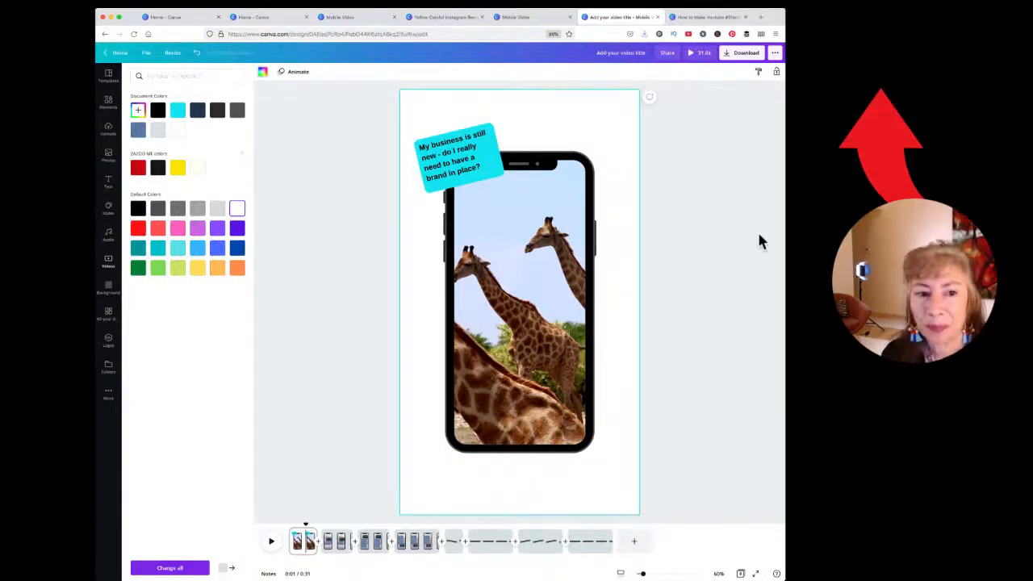
Step: Search Photos for 'africa' and add the elephants-on-savanna photo to the page
{"action": "left_click", "coordinate": [792, 224]}
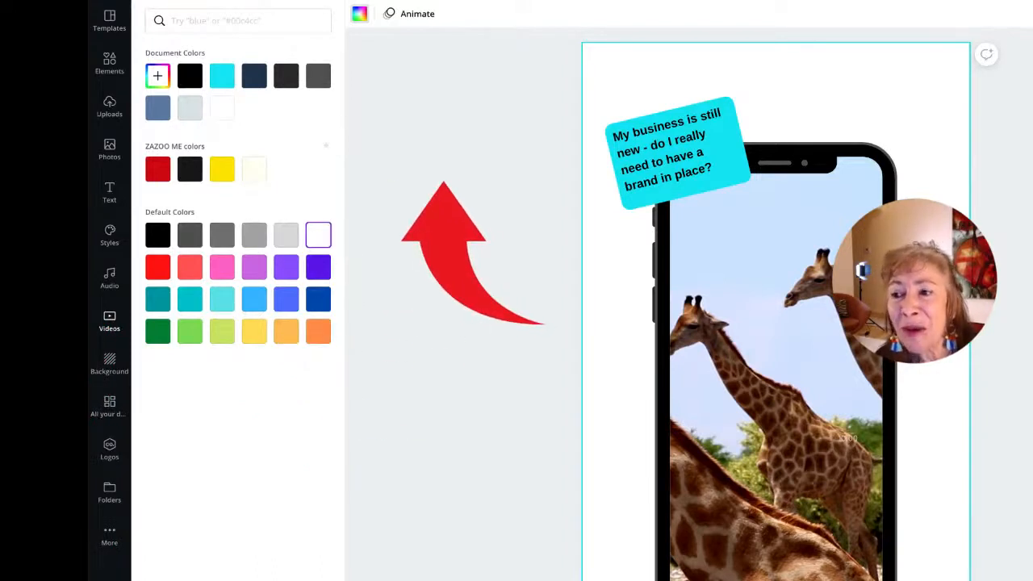
{"action": "left_click", "coordinate": [111, 155]}
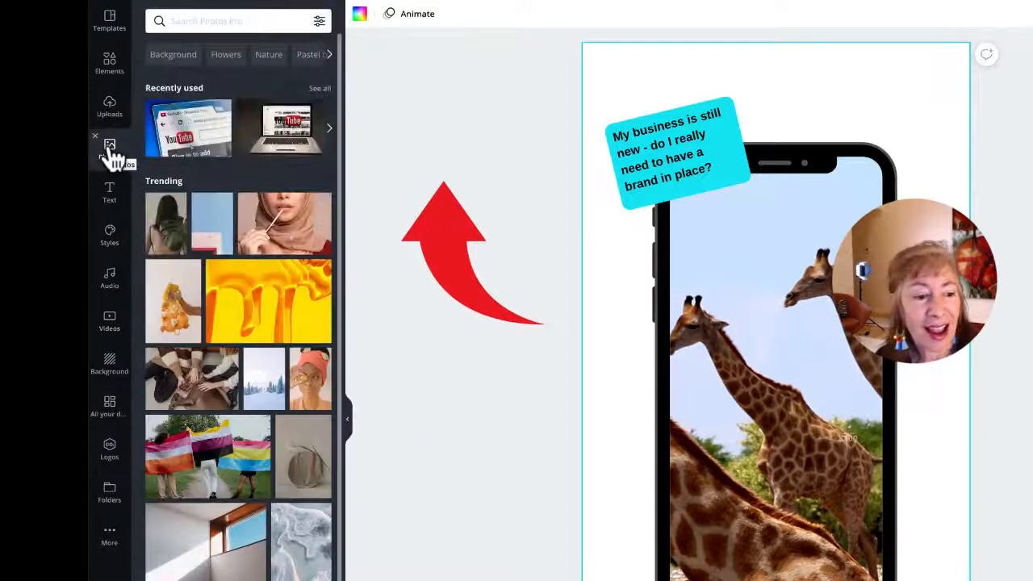
{"action": "left_click", "coordinate": [217, 16]}
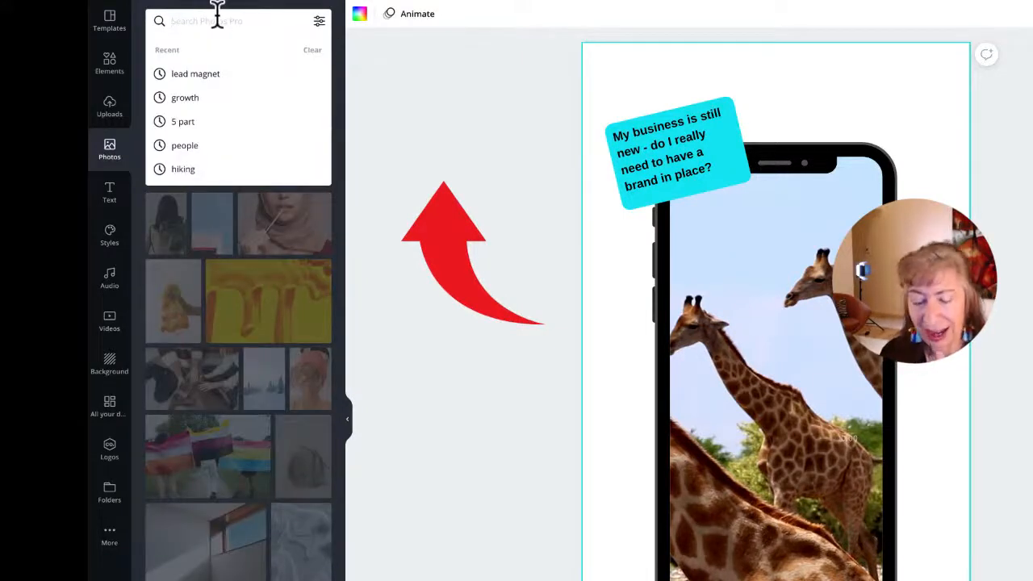
{"action": "type", "text": "africa"}
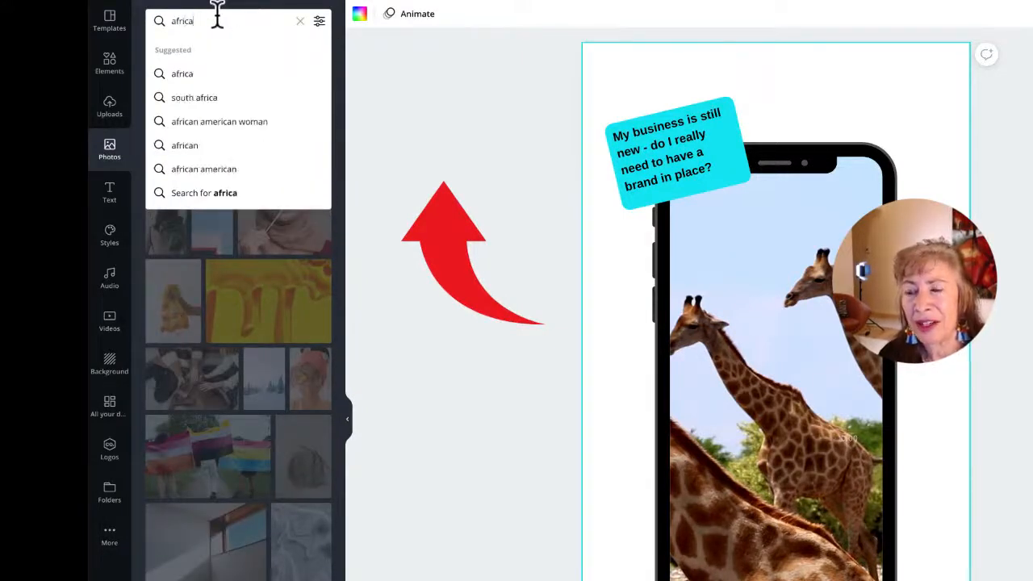
{"action": "key", "text": "Return"}
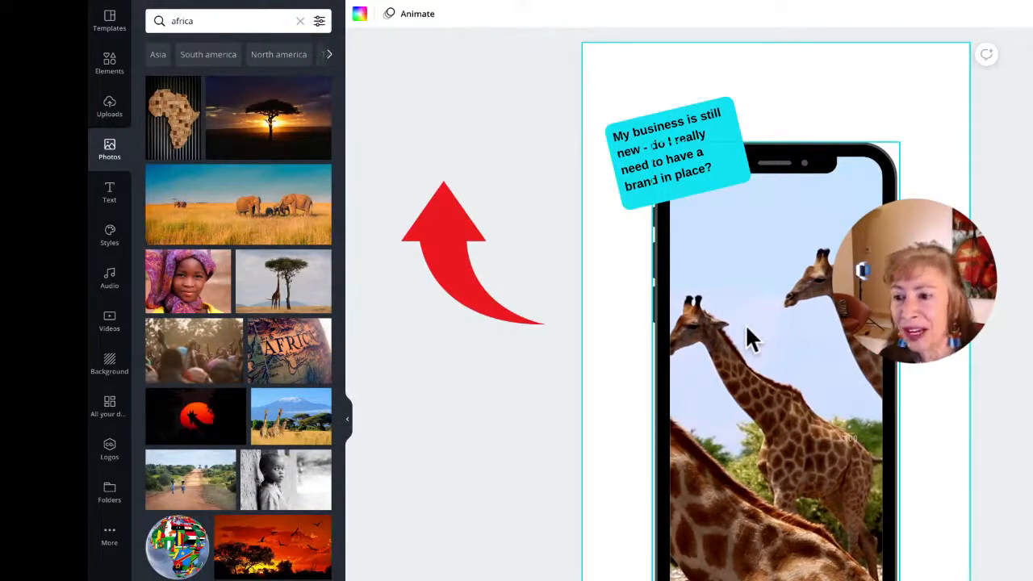
{"action": "left_click", "coordinate": [197, 231]}
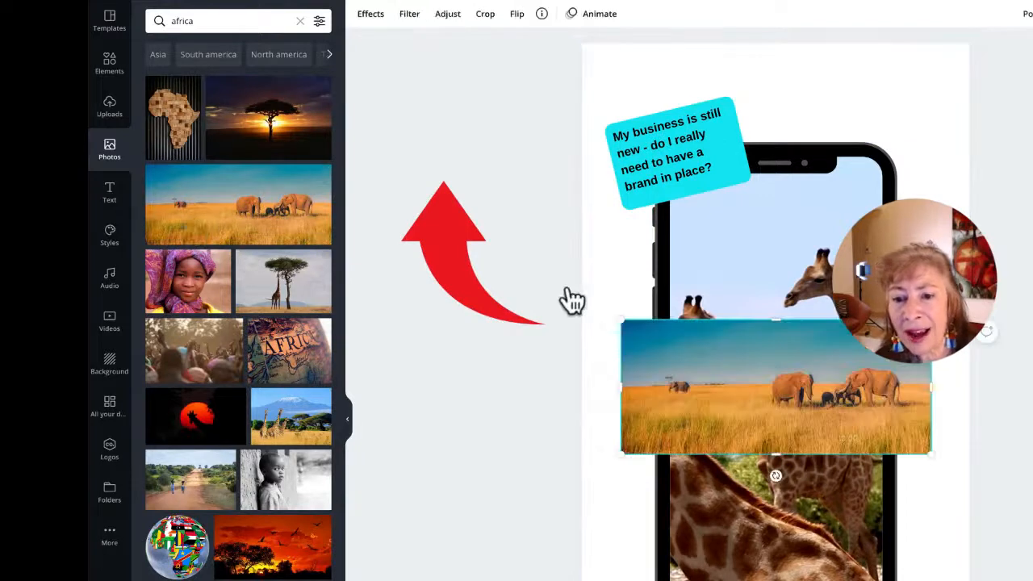
Step: Enlarge the savanna photo to fill the page and send it back behind the phone mockup
{"action": "left_click_drag", "start_coordinate": [710, 396], "coordinate": [668, 99]}
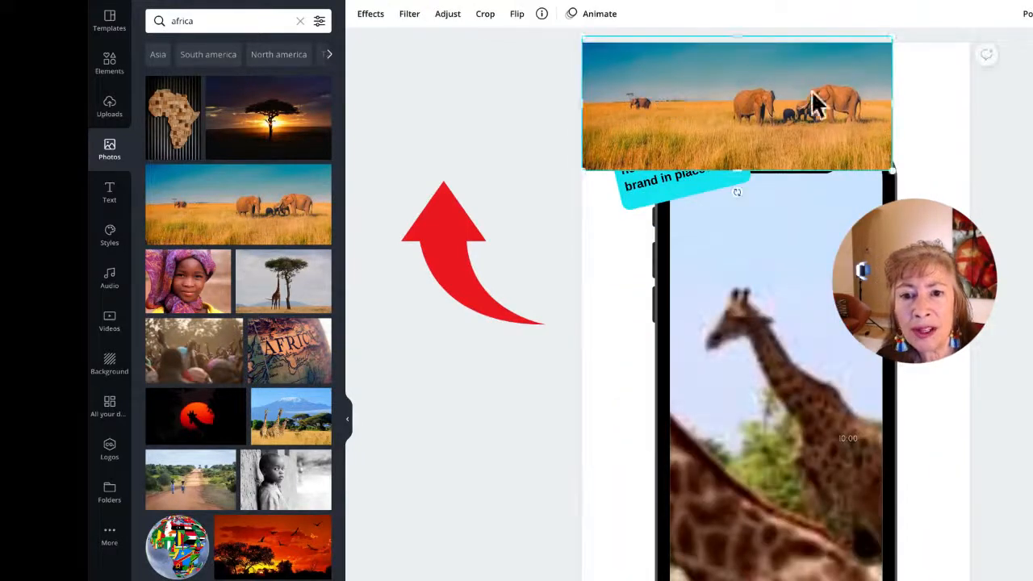
{"action": "left_click_drag", "start_coordinate": [890, 181], "coordinate": [1031, 335]}
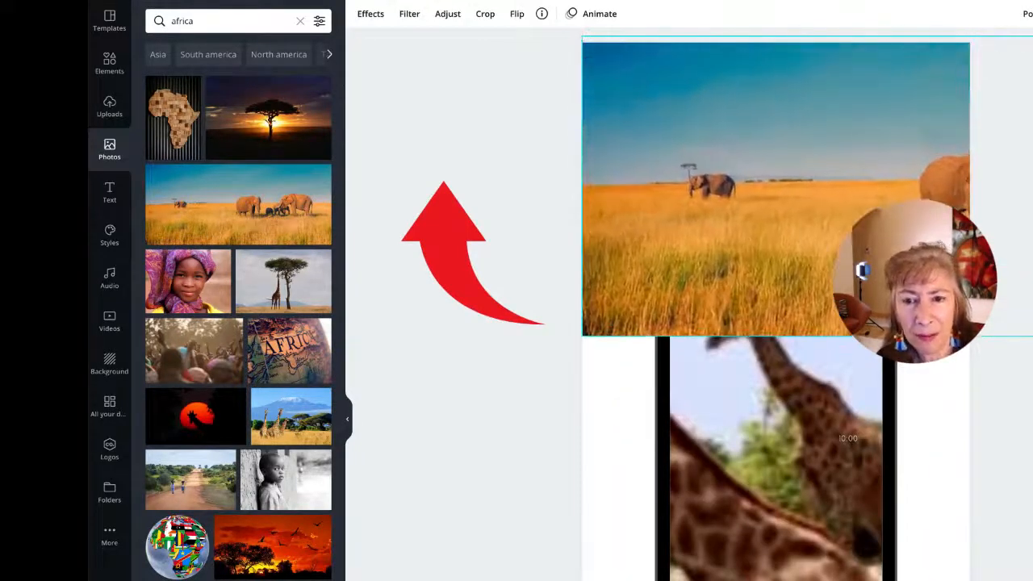
{"action": "left_click_drag", "start_coordinate": [921, 386], "coordinate": [888, 577]}
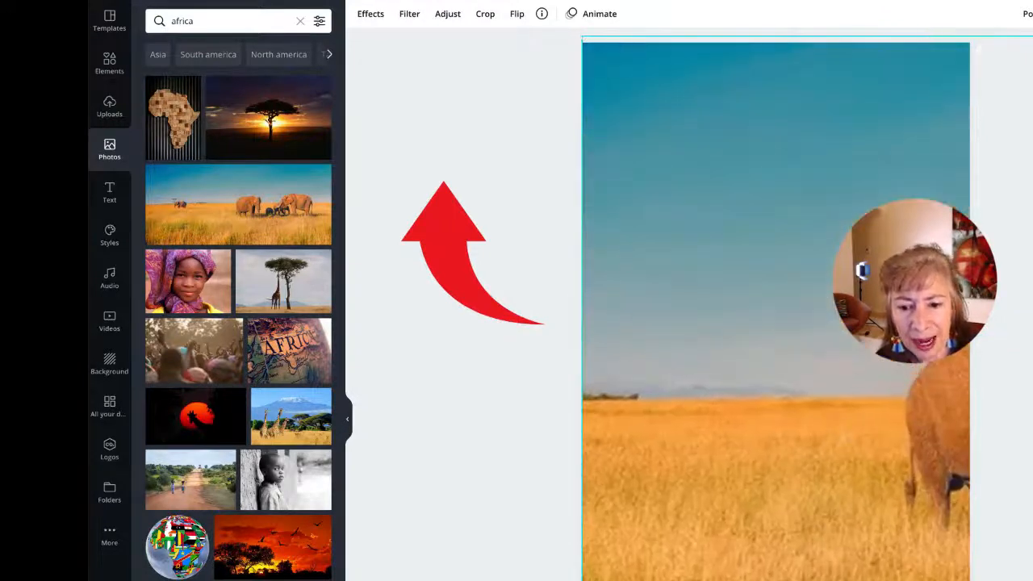
{"action": "left_click_drag", "start_coordinate": [779, 433], "coordinate": [564, 360]}
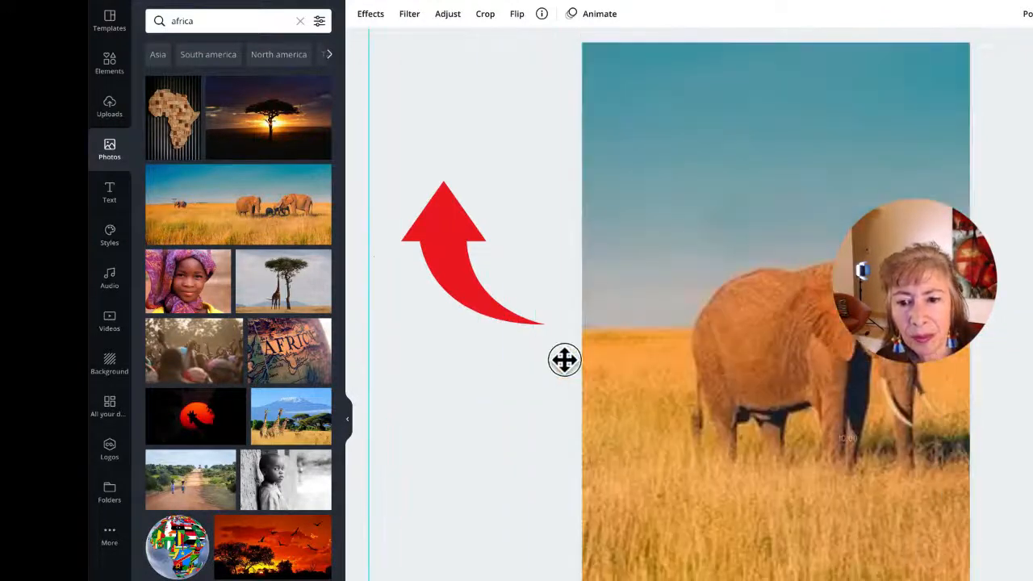
{"action": "left_click", "coordinate": [1028, 15]}
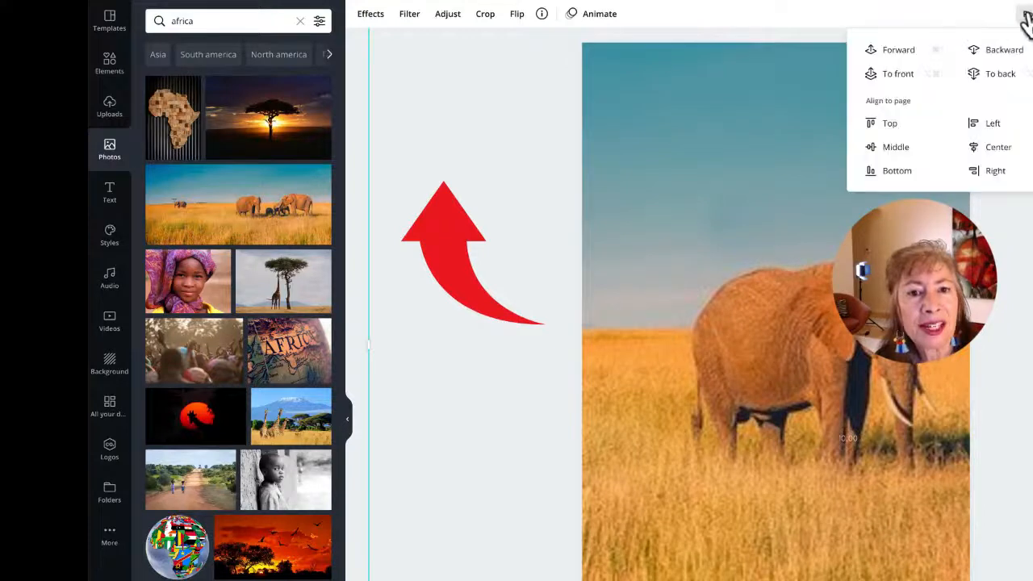
{"action": "left_click", "coordinate": [1005, 65]}
{"action": "left_click", "coordinate": [1004, 65]}
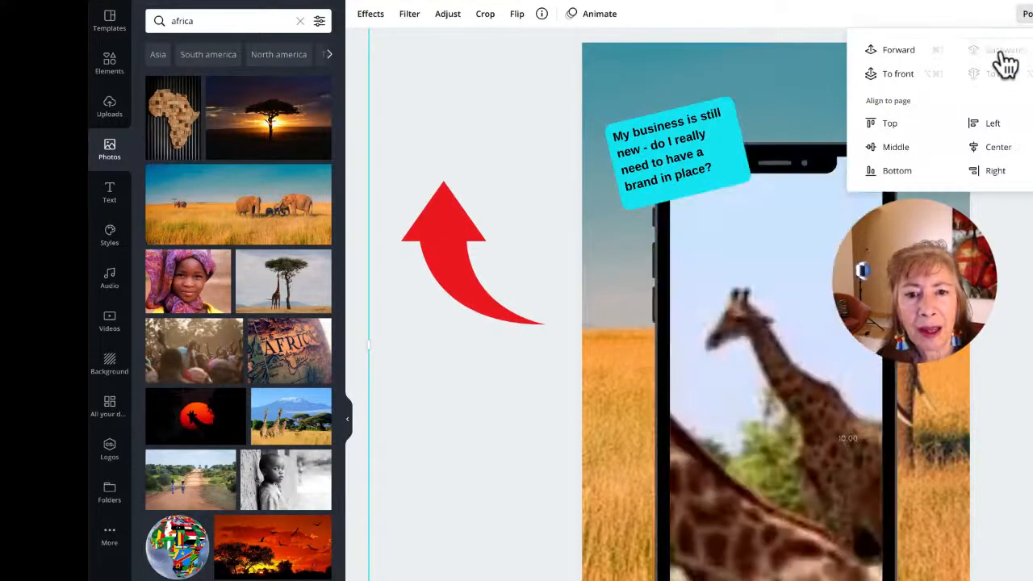
{"action": "key", "text": "Escape"}
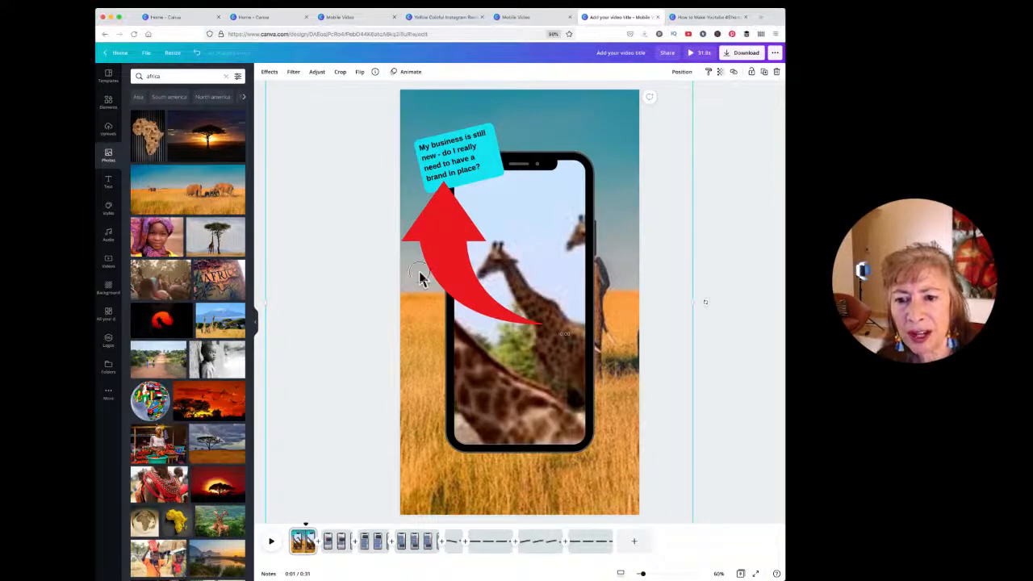
{"action": "left_click_drag", "start_coordinate": [420, 276], "coordinate": [627, 286]}
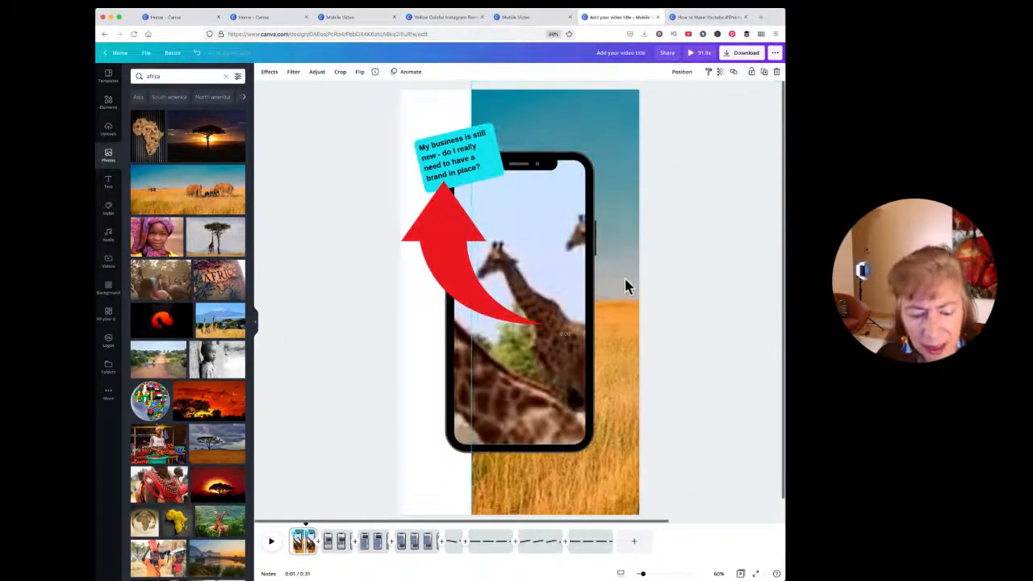
Step: Delete the savanna photo and add the green two-giraffe photo to the page
{"action": "key", "text": "Delete"}
{"action": "scroll", "coordinate": [201, 252], "scroll_direction": "down", "scroll_amount": 1}
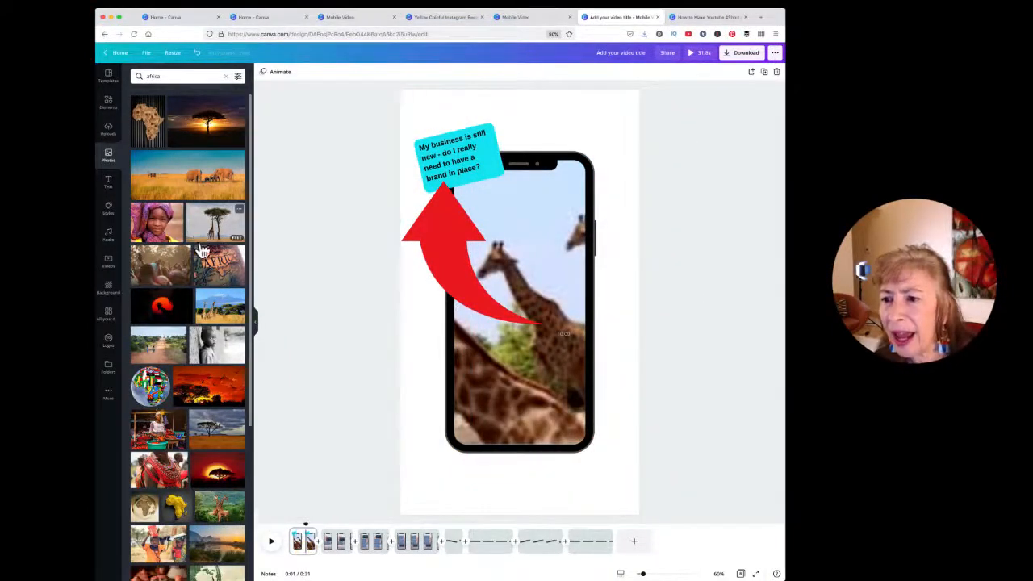
{"action": "scroll", "coordinate": [201, 252], "scroll_direction": "down", "scroll_amount": 1}
{"action": "scroll", "coordinate": [207, 204], "scroll_direction": "down", "scroll_amount": 5}
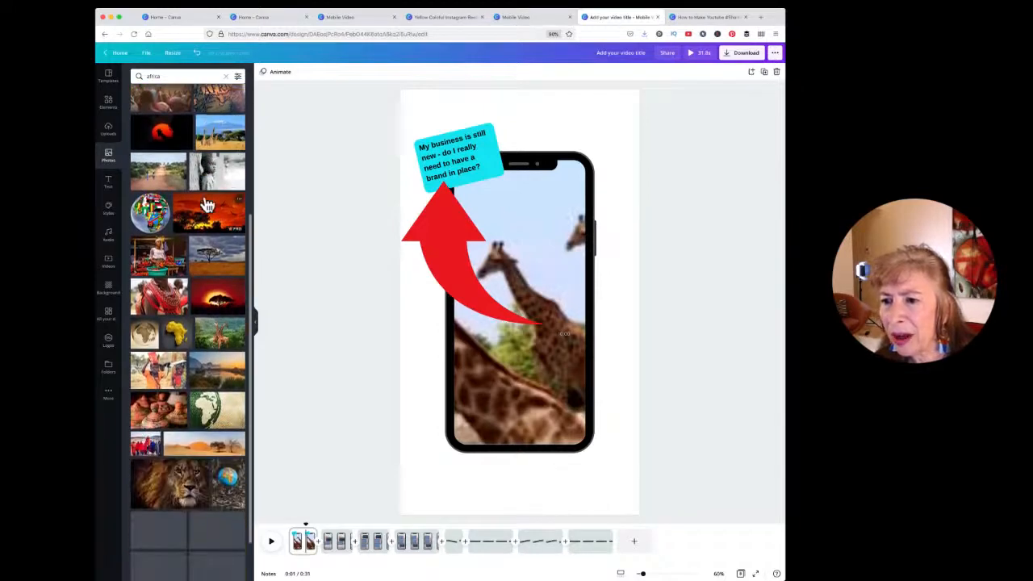
{"action": "scroll", "coordinate": [207, 204], "scroll_direction": "down", "scroll_amount": 2}
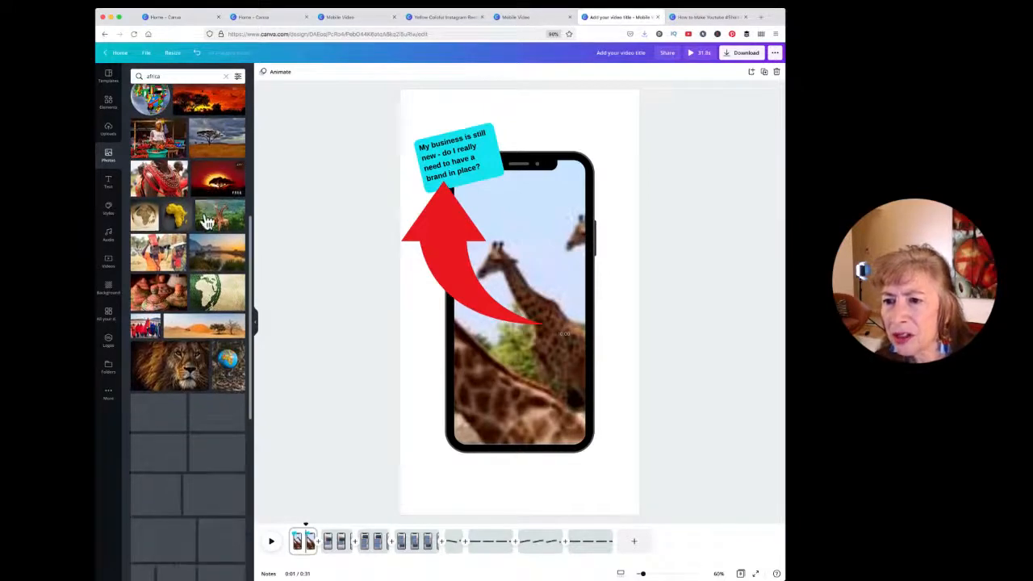
{"action": "left_click", "coordinate": [208, 211]}
Step: Stretch the giraffe photo to fill the whole page and send it to the back
{"action": "left_click_drag", "start_coordinate": [604, 317], "coordinate": [531, 321]}
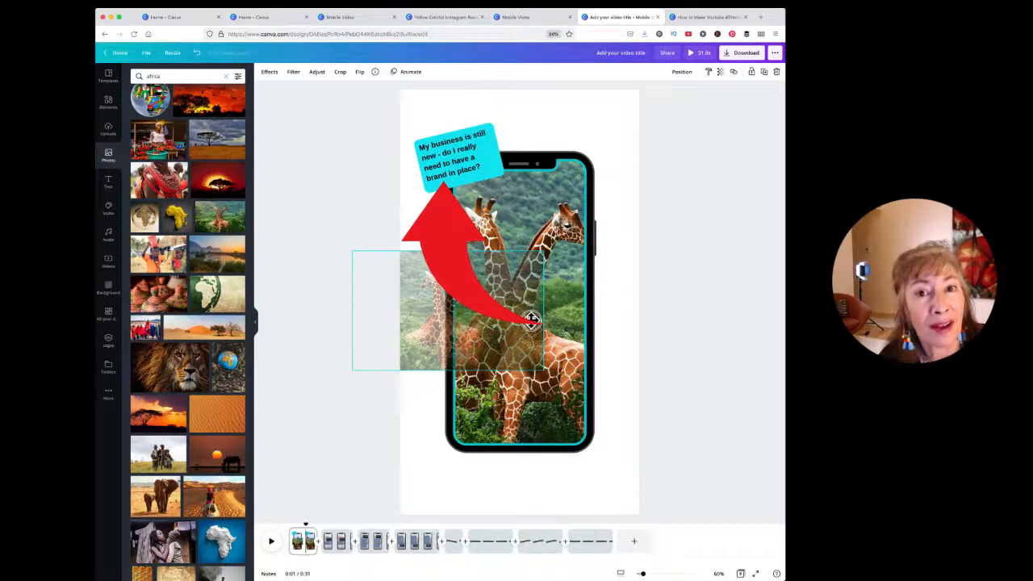
{"action": "left_click_drag", "start_coordinate": [531, 321], "coordinate": [574, 159]}
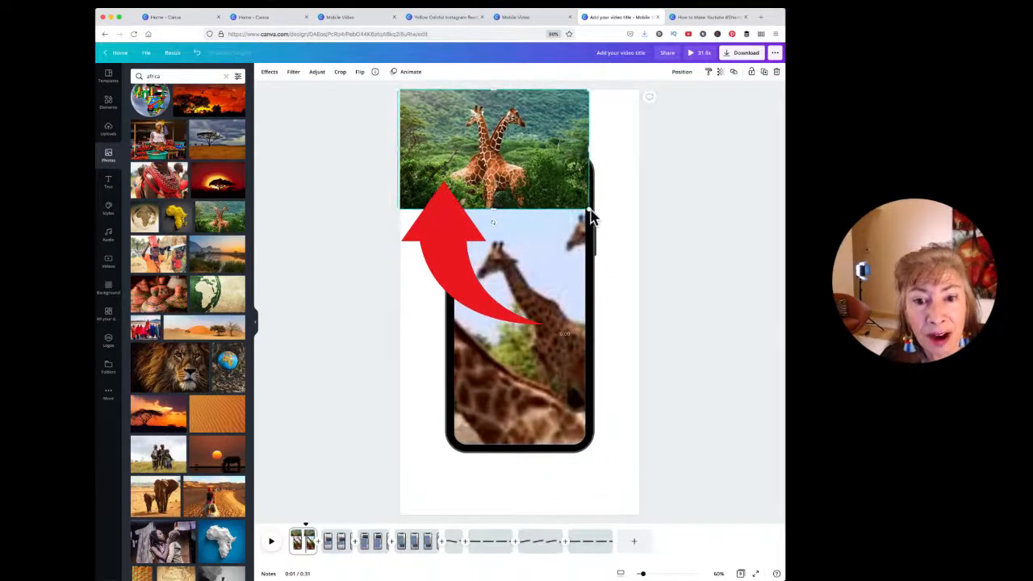
{"action": "left_click_drag", "start_coordinate": [590, 210], "coordinate": [737, 569]}
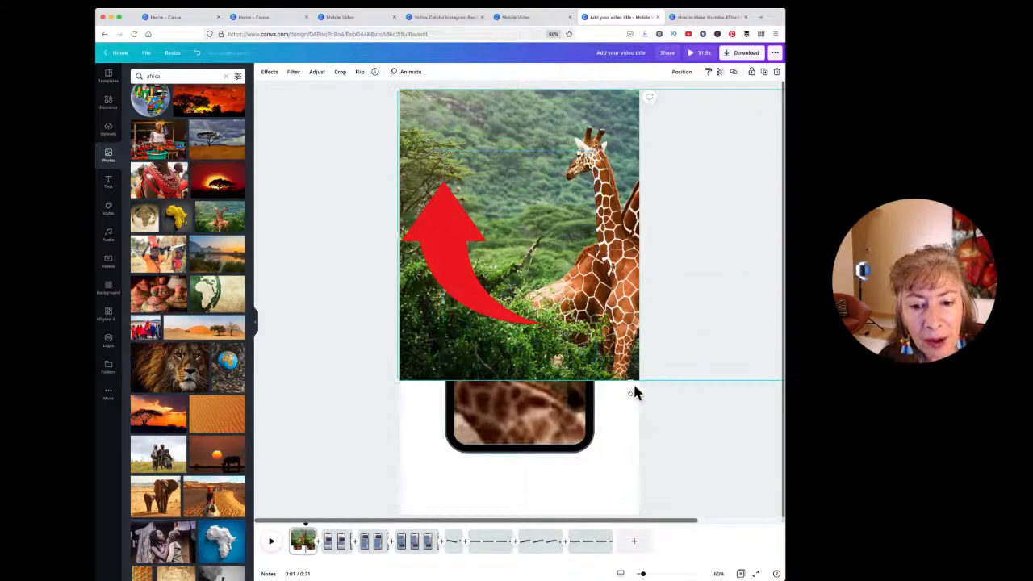
{"action": "left_click_drag", "start_coordinate": [630, 390], "coordinate": [622, 542]}
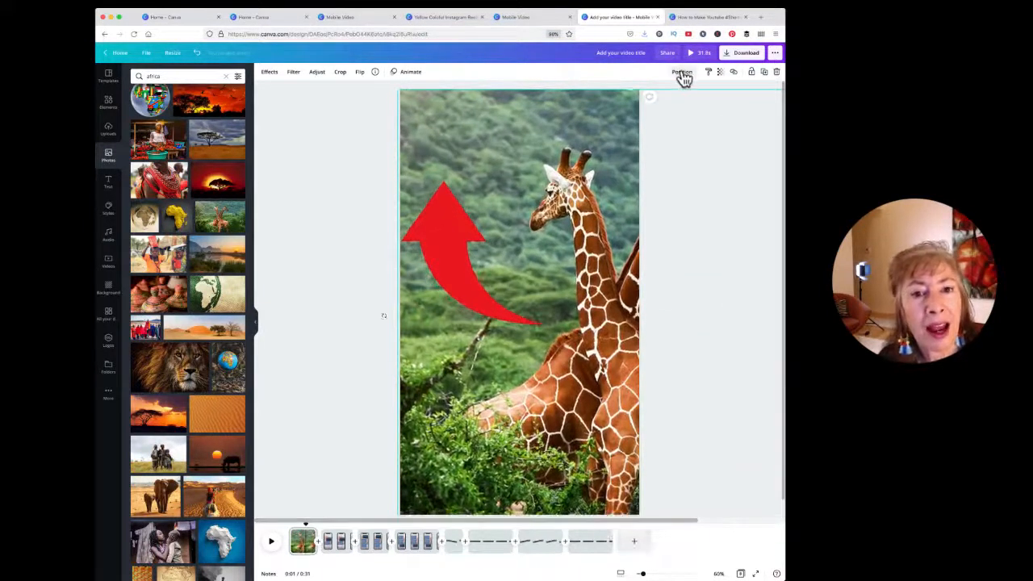
{"action": "left_click", "coordinate": [682, 74]}
{"action": "left_click", "coordinate": [659, 111]}
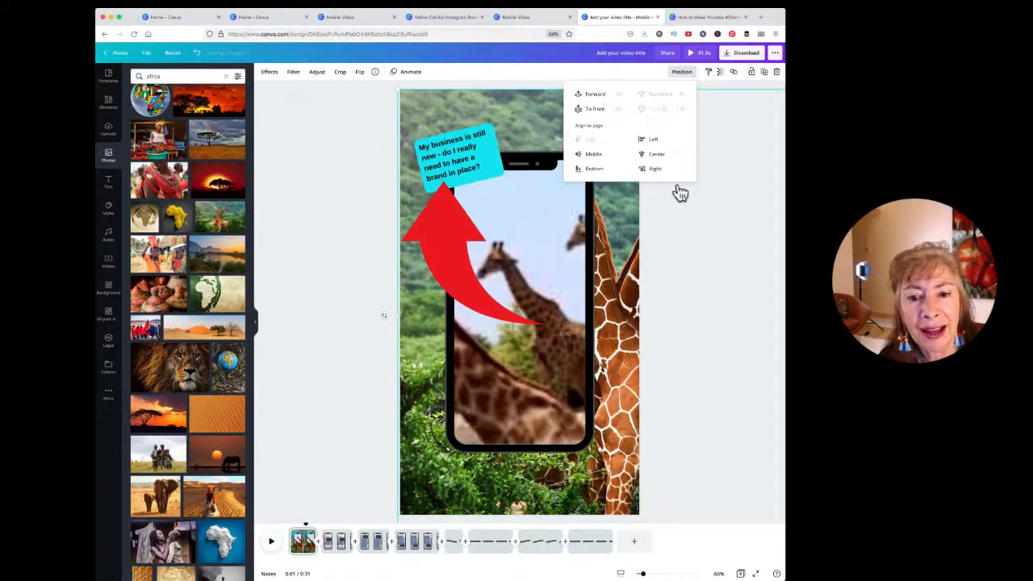
{"action": "left_click", "coordinate": [703, 253]}
{"action": "left_click", "coordinate": [562, 261]}
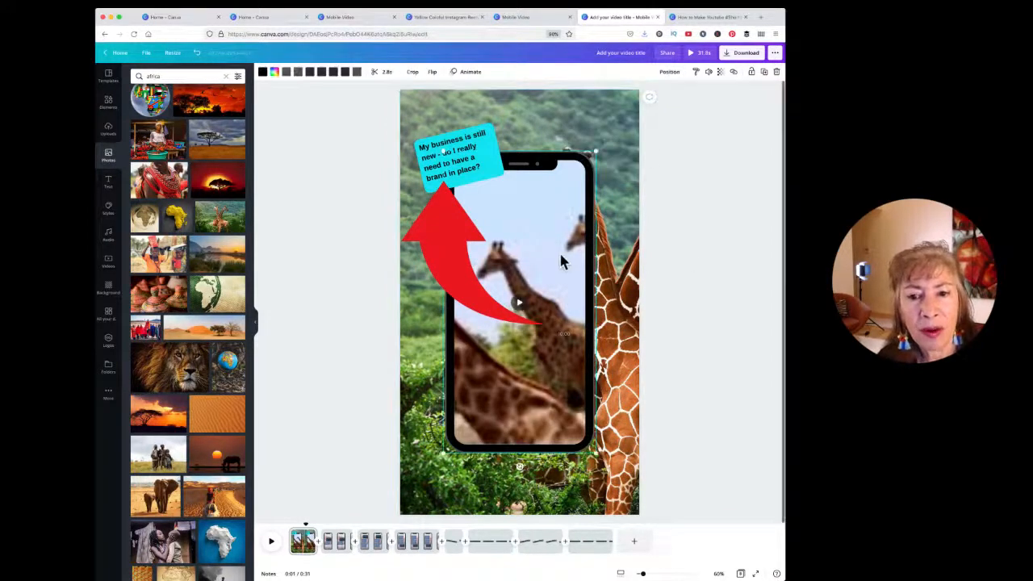
{"action": "left_click", "coordinate": [811, 258]}
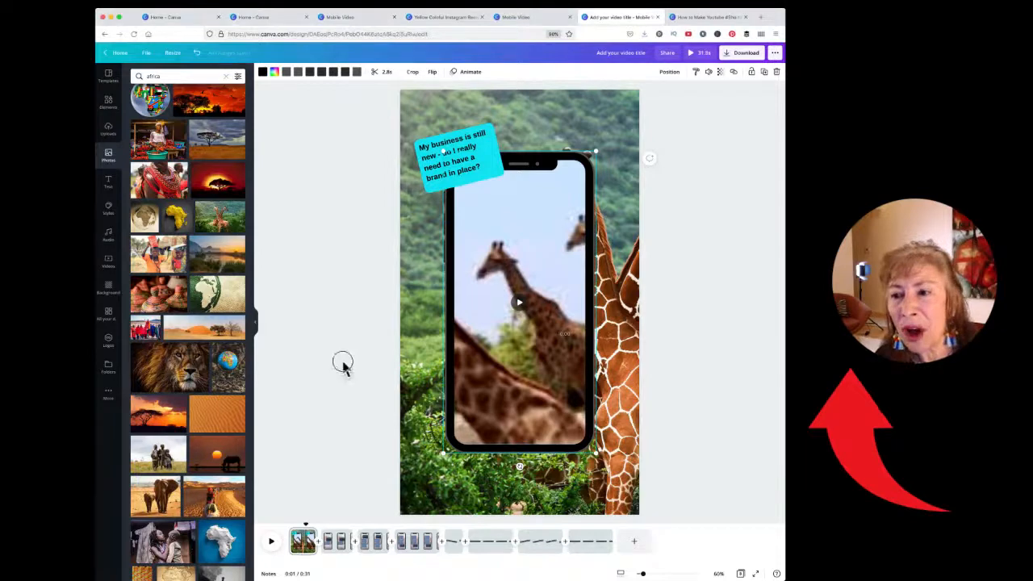
Step: Search Elements for 'arrow', filter the results to Graphics, and browse them
{"action": "left_click", "coordinate": [109, 103]}
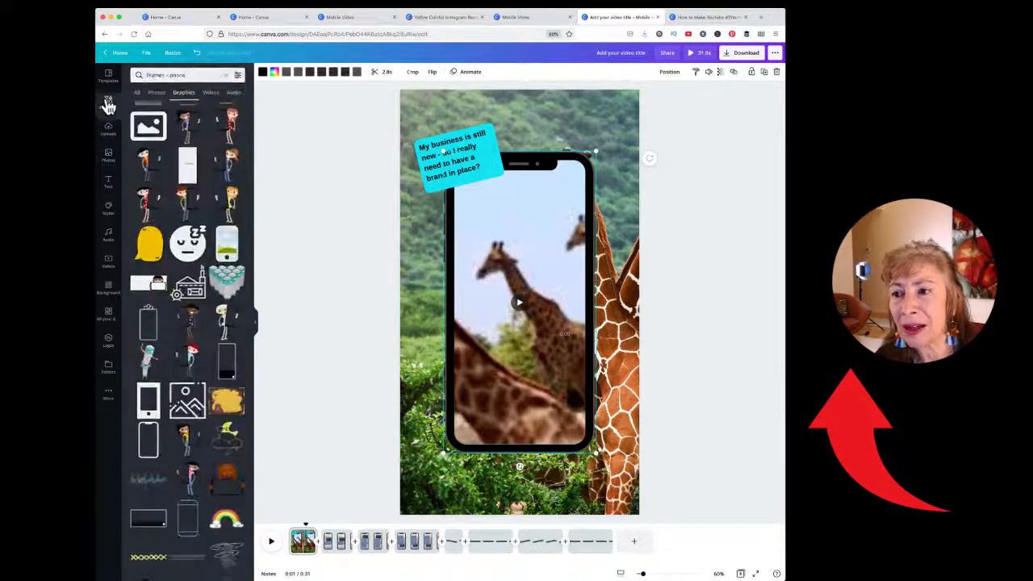
{"action": "left_click", "coordinate": [797, 259]}
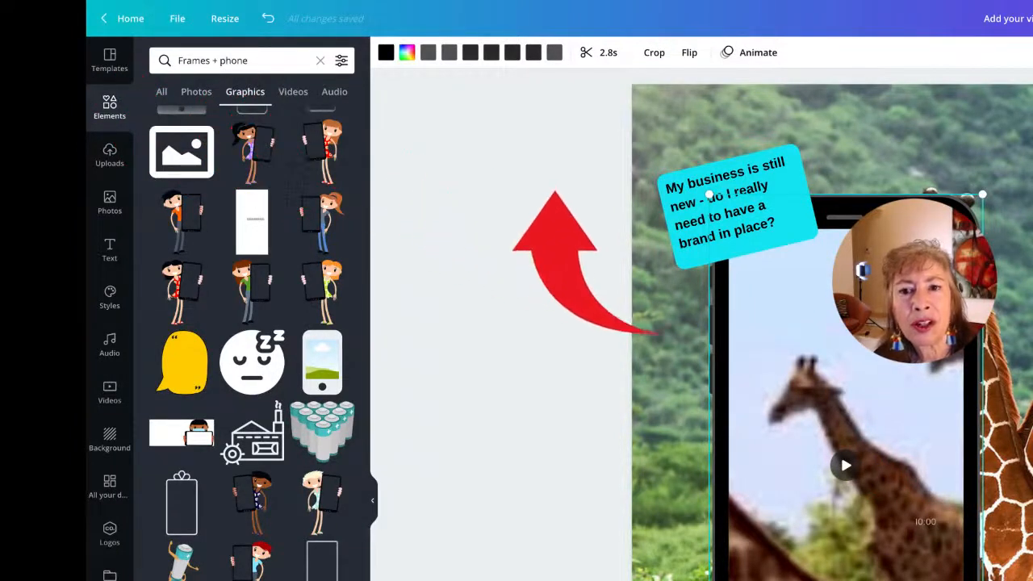
{"action": "left_click", "coordinate": [320, 61]}
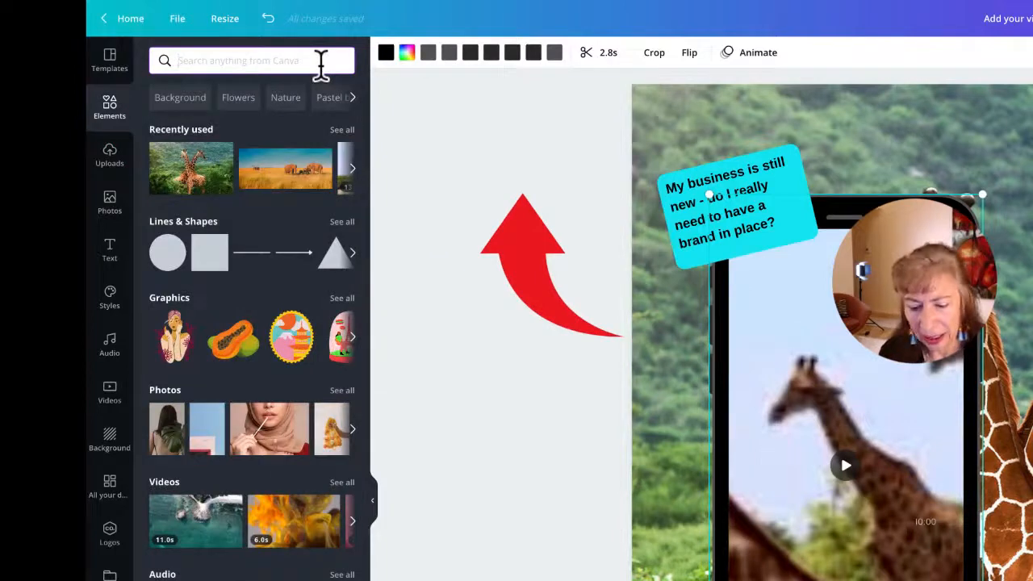
{"action": "type", "text": "arrow"}
{"action": "key", "text": "Return"}
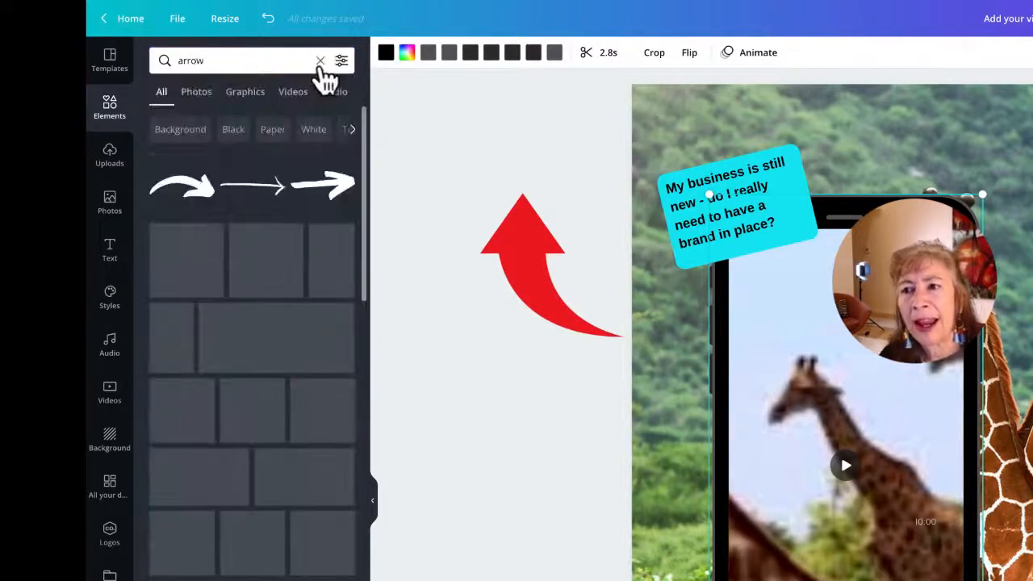
{"action": "left_click", "coordinate": [237, 103]}
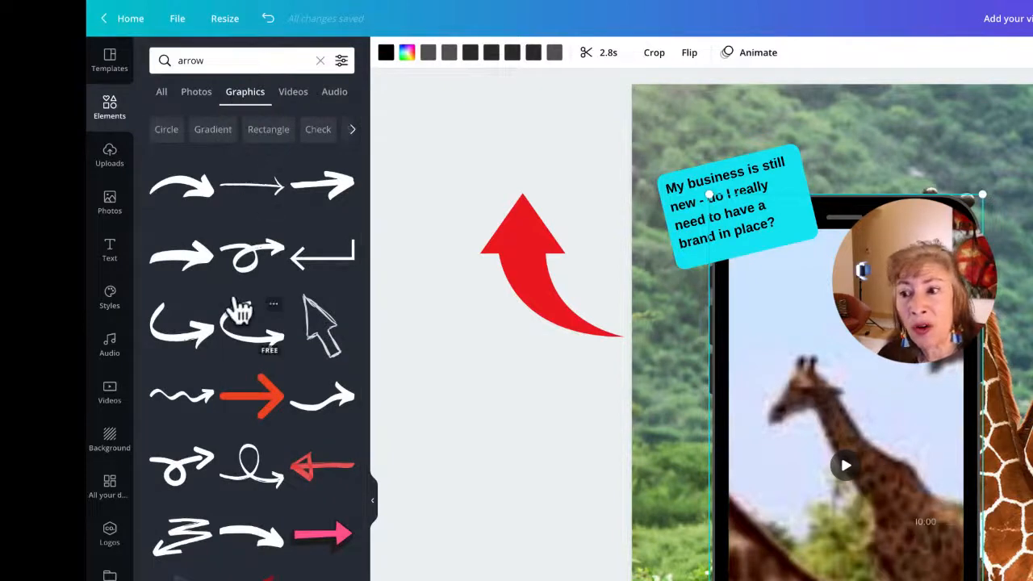
{"action": "scroll", "coordinate": [240, 309], "scroll_direction": "down", "scroll_amount": 10}
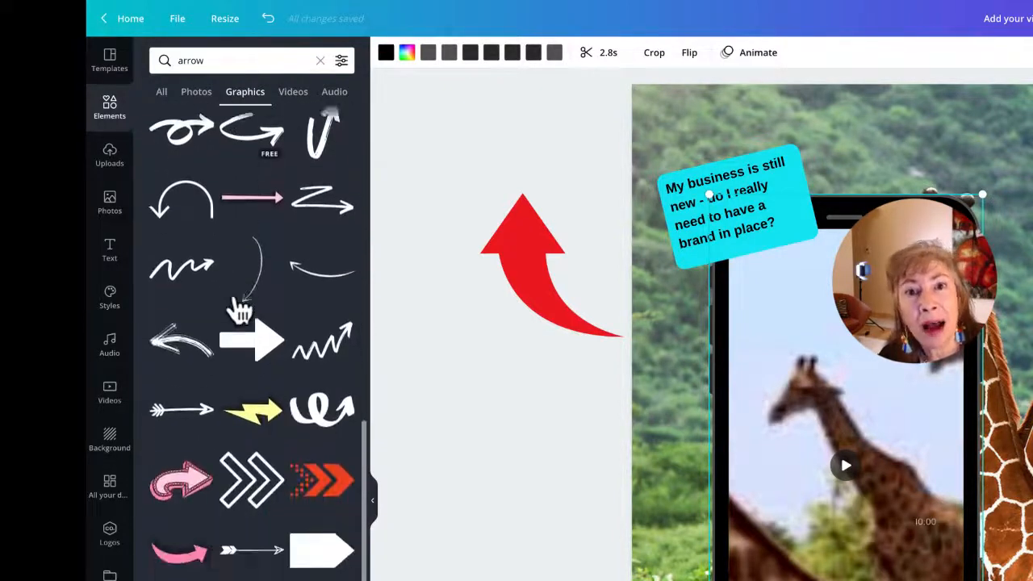
{"action": "scroll", "coordinate": [240, 309], "scroll_direction": "down", "scroll_amount": 10}
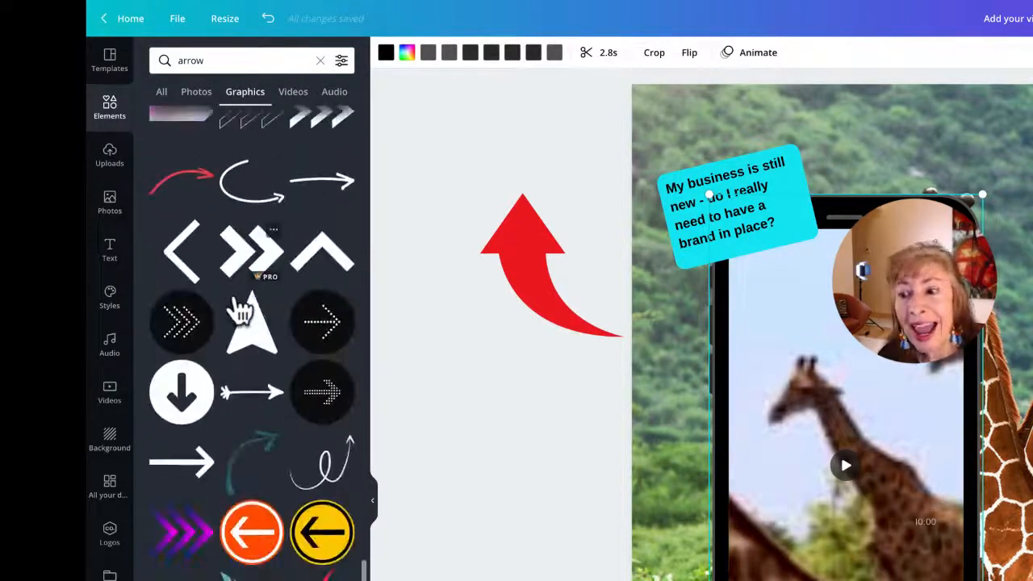
{"action": "scroll", "coordinate": [240, 309], "scroll_direction": "down", "scroll_amount": 10}
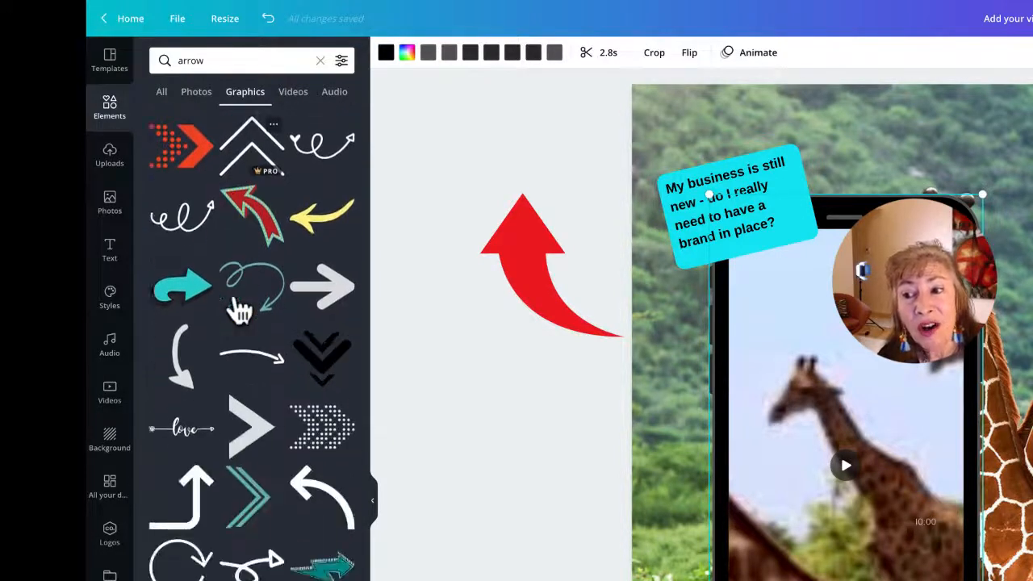
{"action": "scroll", "coordinate": [241, 309], "scroll_direction": "down", "scroll_amount": 3}
{"action": "scroll", "coordinate": [241, 309], "scroll_direction": "up", "scroll_amount": 1}
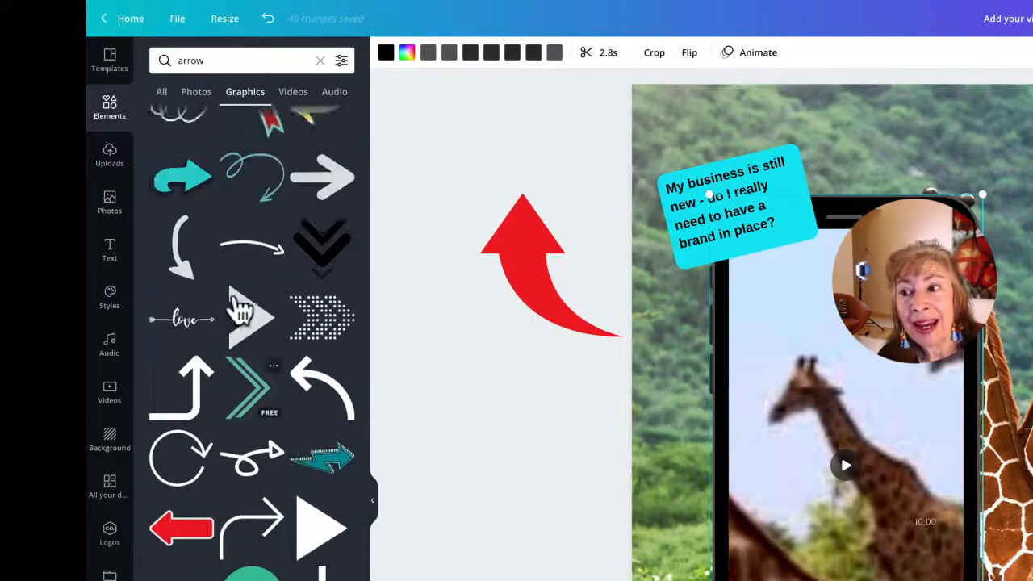
{"action": "scroll", "coordinate": [241, 309], "scroll_direction": "up", "scroll_amount": 2}
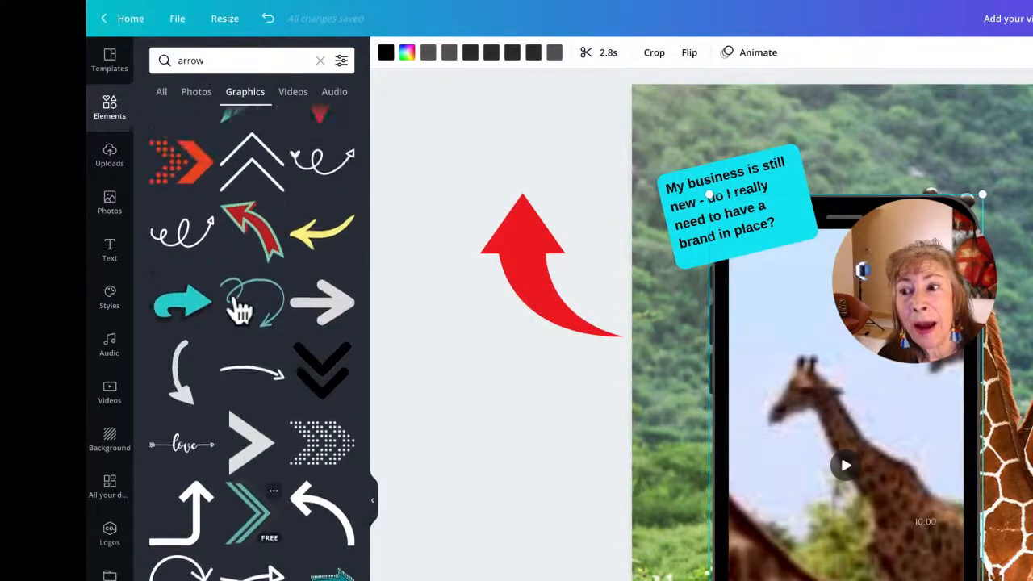
Step: Try a black double-chevron graphic on the page, shrink it, then delete it
{"action": "left_click", "coordinate": [333, 388]}
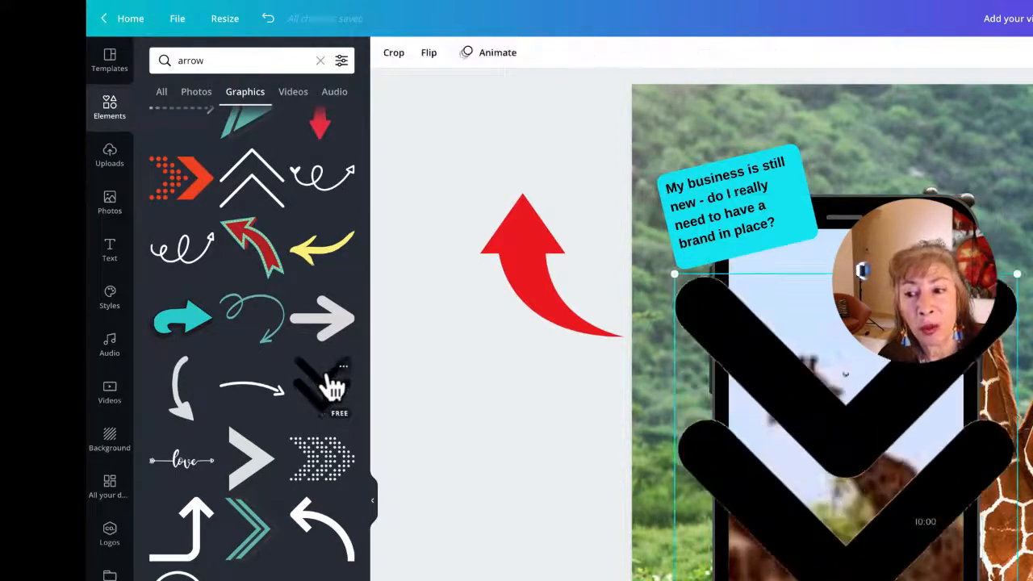
{"action": "left_click_drag", "start_coordinate": [1013, 577], "coordinate": [946, 577]}
{"action": "key", "text": "Delete"}
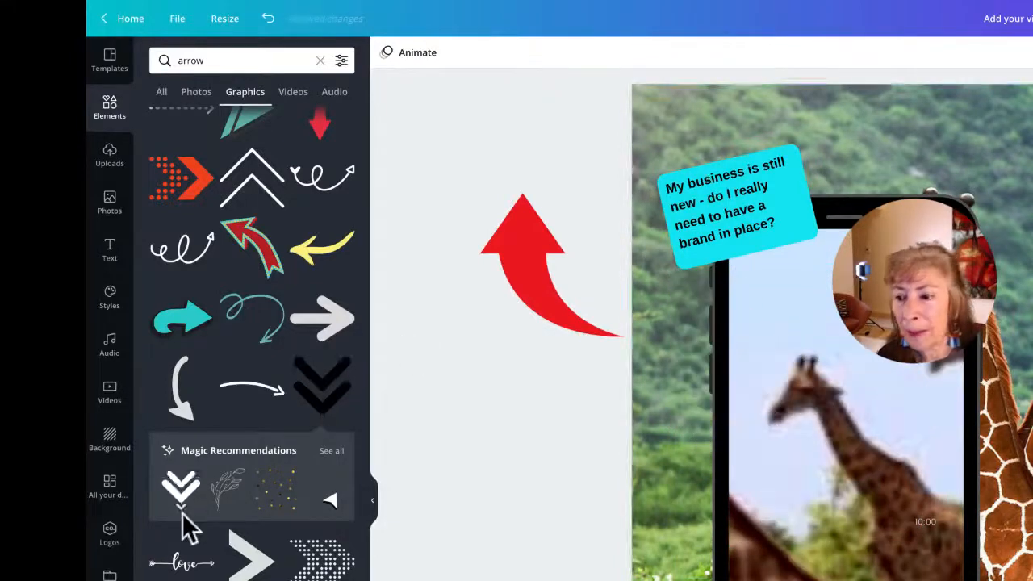
{"action": "scroll", "coordinate": [184, 520], "scroll_direction": "down", "scroll_amount": 5}
{"action": "scroll", "coordinate": [184, 525], "scroll_direction": "down", "scroll_amount": 3}
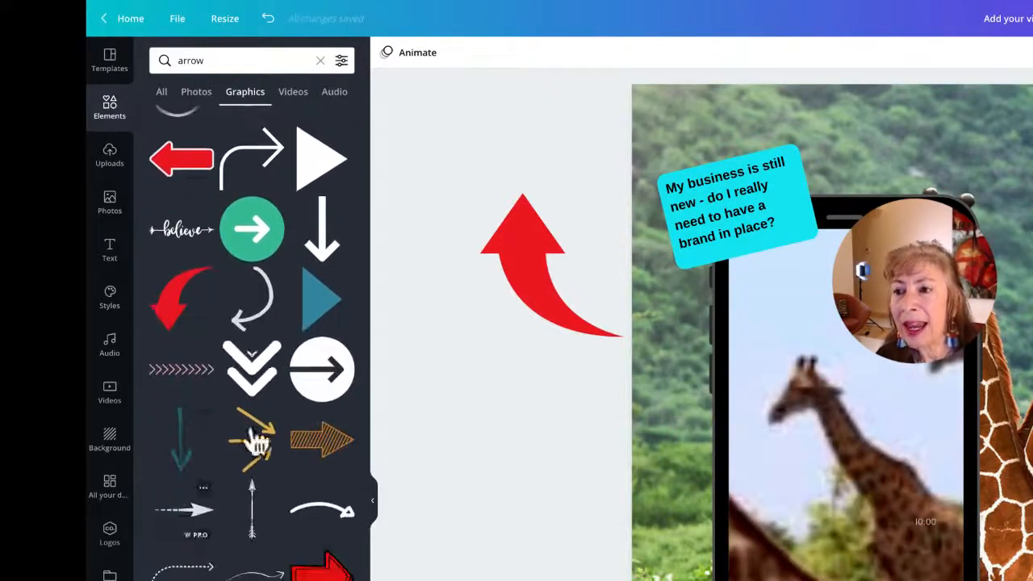
Step: Search Graphics for 'arrow animated' and try adding the blue arrow graphic
{"action": "left_click", "coordinate": [236, 64]}
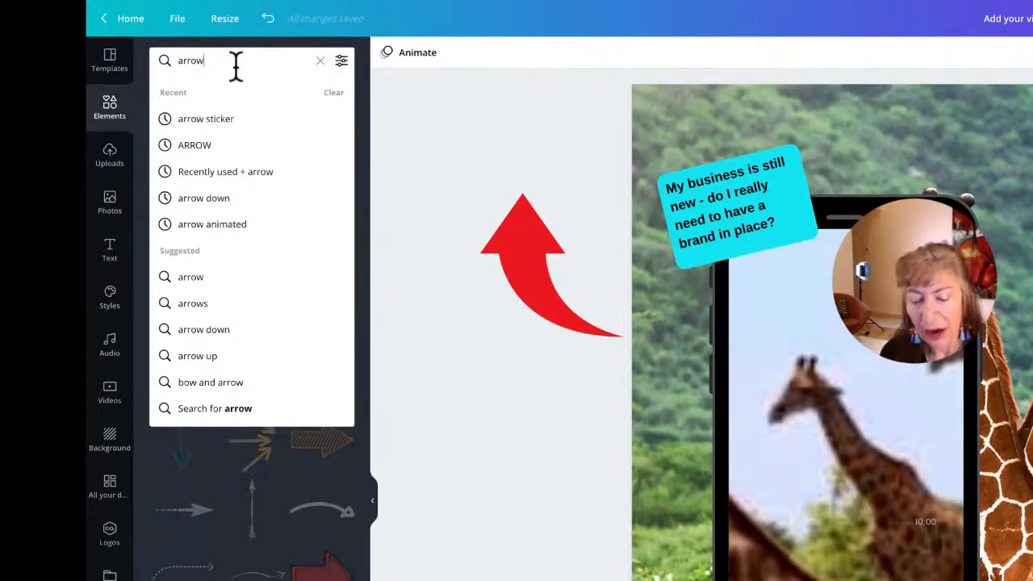
{"action": "type", "text": "animated"}
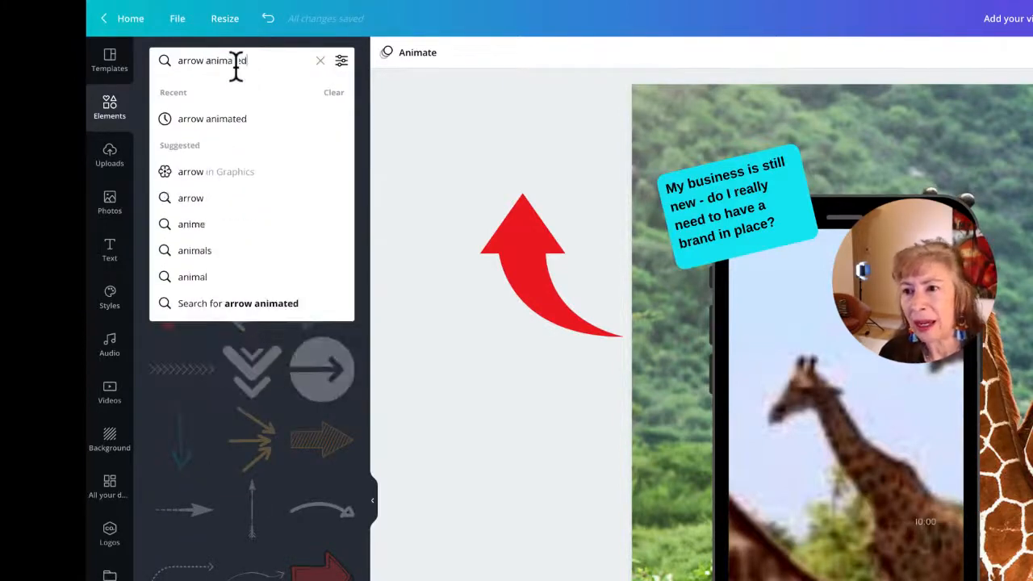
{"action": "key", "text": "Return"}
{"action": "left_click", "coordinate": [236, 104]}
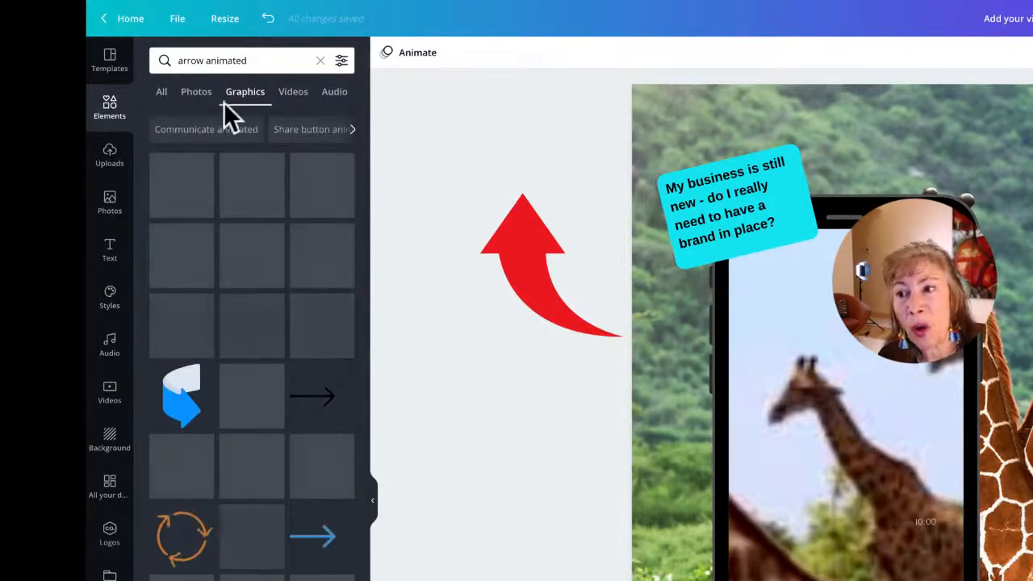
{"action": "scroll", "coordinate": [253, 492], "scroll_direction": "down", "scroll_amount": 3}
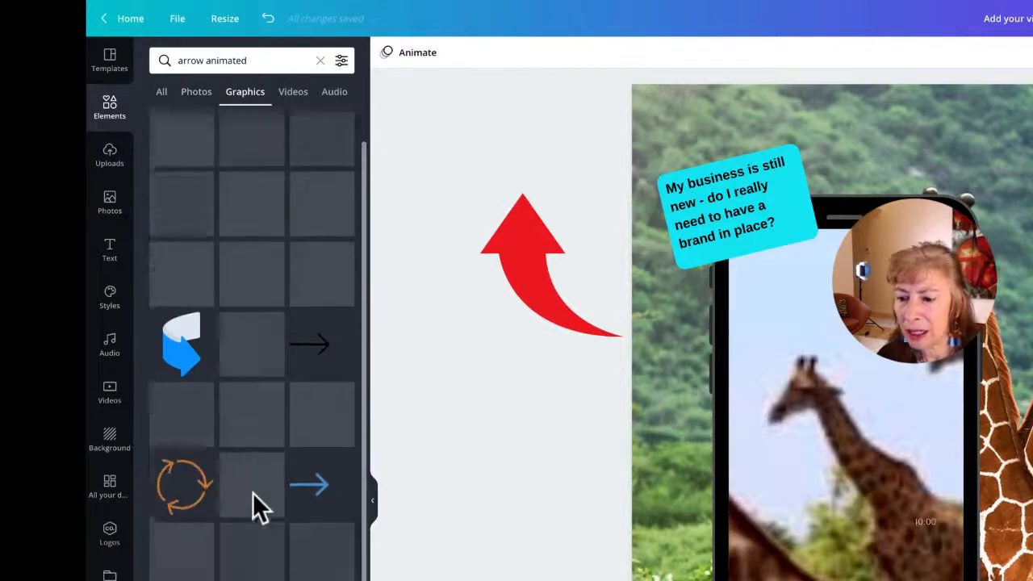
{"action": "left_click", "coordinate": [342, 326]}
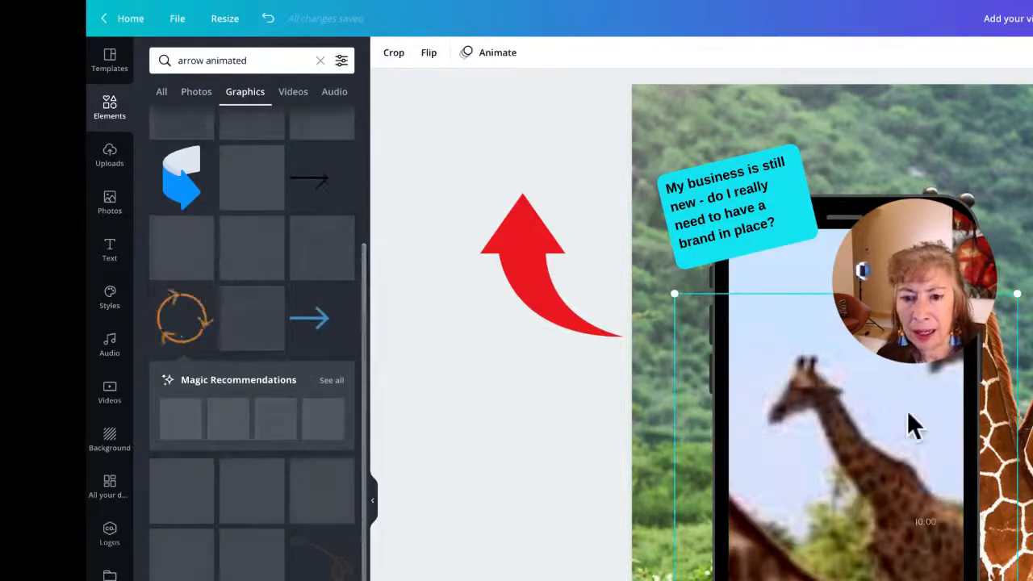
{"action": "left_click_drag", "start_coordinate": [1017, 294], "coordinate": [845, 431]}
{"action": "key", "text": "Delete"}
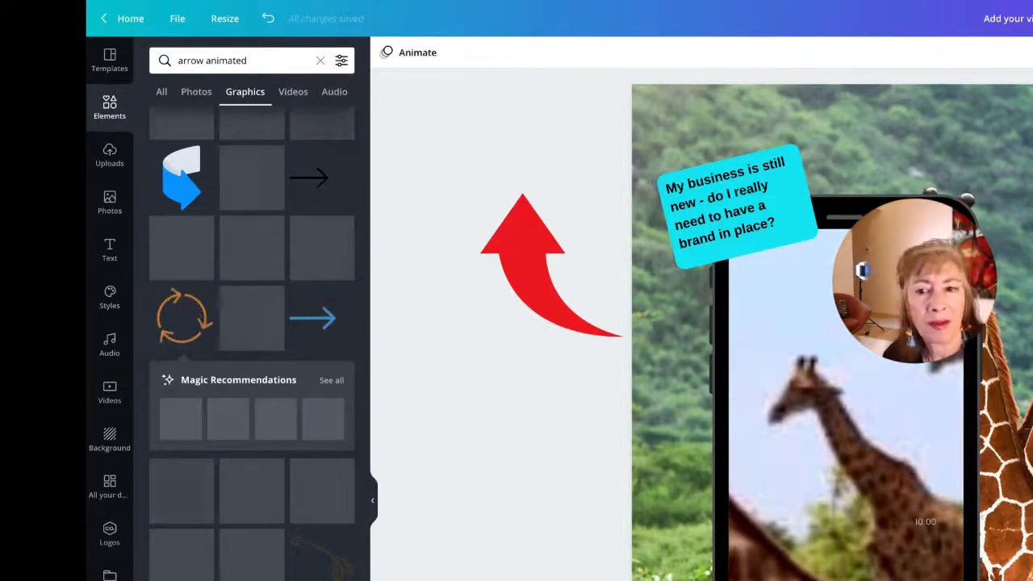
Step: Re-add the blue arrow as a small strip, then move to the How to Make Youtube #Shorts design
{"action": "left_click", "coordinate": [317, 315]}
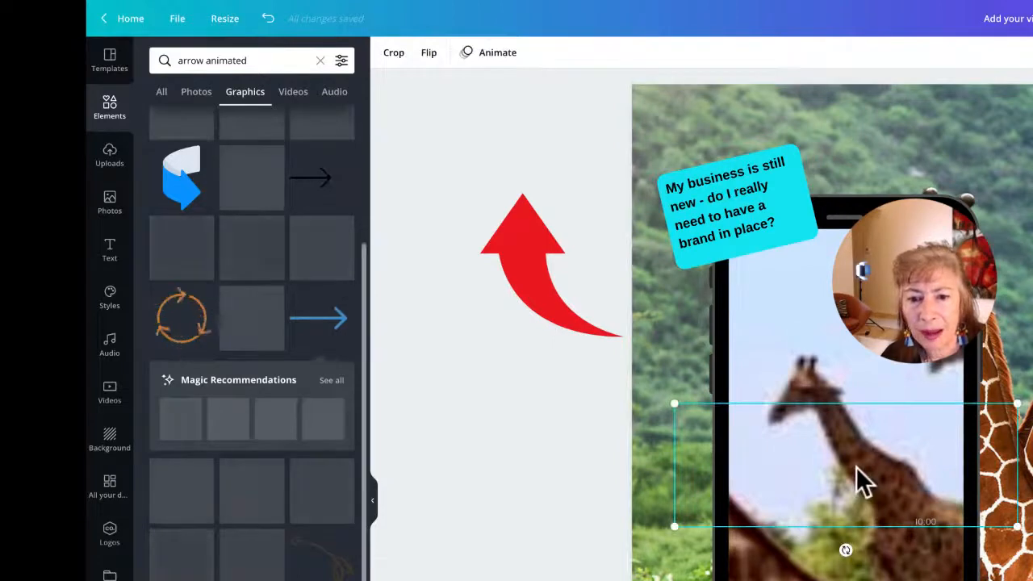
{"action": "left_click_drag", "start_coordinate": [1014, 523], "coordinate": [876, 457]}
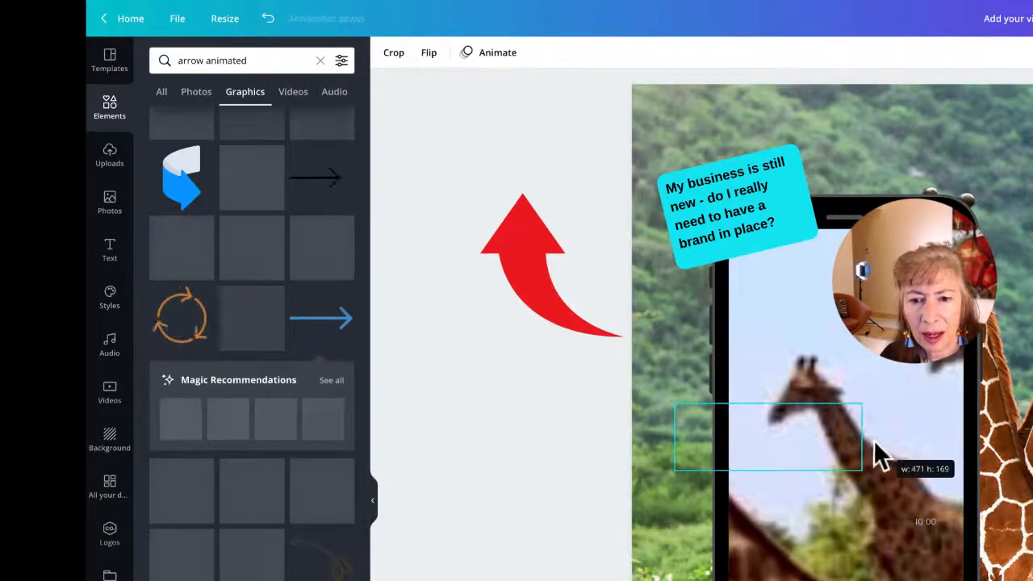
{"action": "left_click_drag", "start_coordinate": [794, 442], "coordinate": [758, 429]}
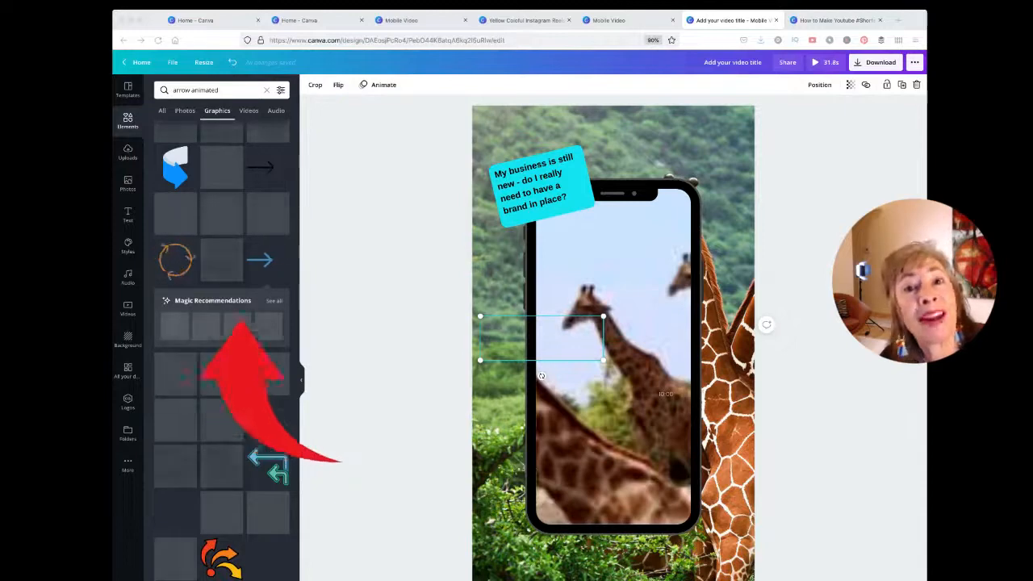
{"action": "left_click", "coordinate": [274, 300]}
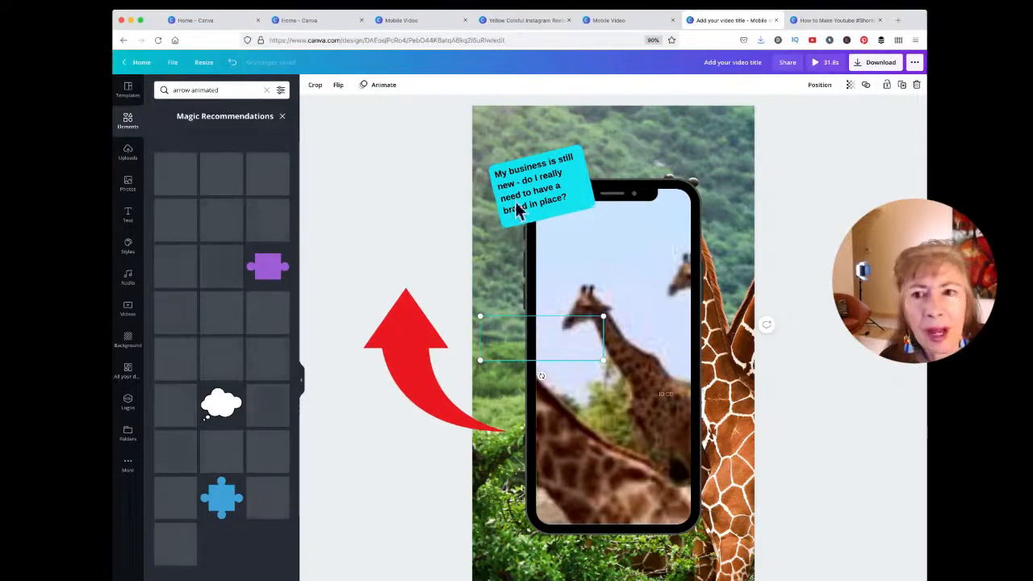
{"action": "left_click", "coordinate": [839, 20]}
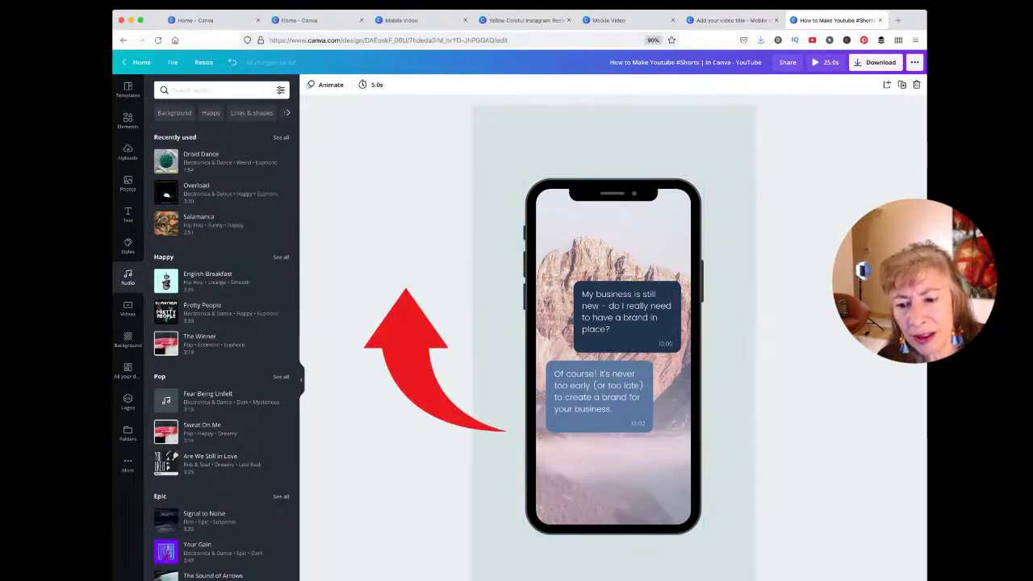
Step: Step through the Shorts pages to a new blank page and back to the chat page
{"action": "left_click", "coordinate": [363, 578]}
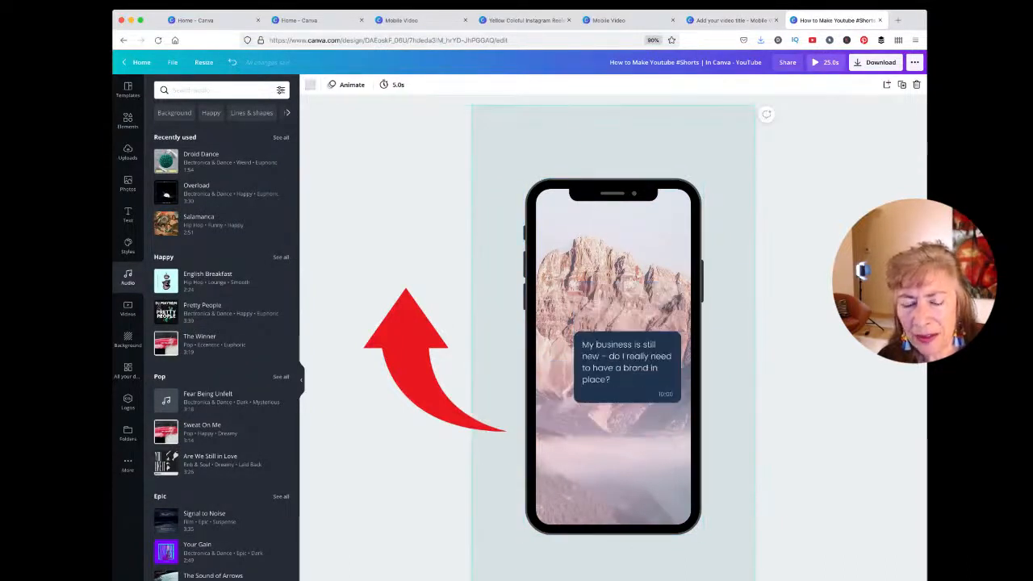
{"action": "left_click", "coordinate": [516, 578]}
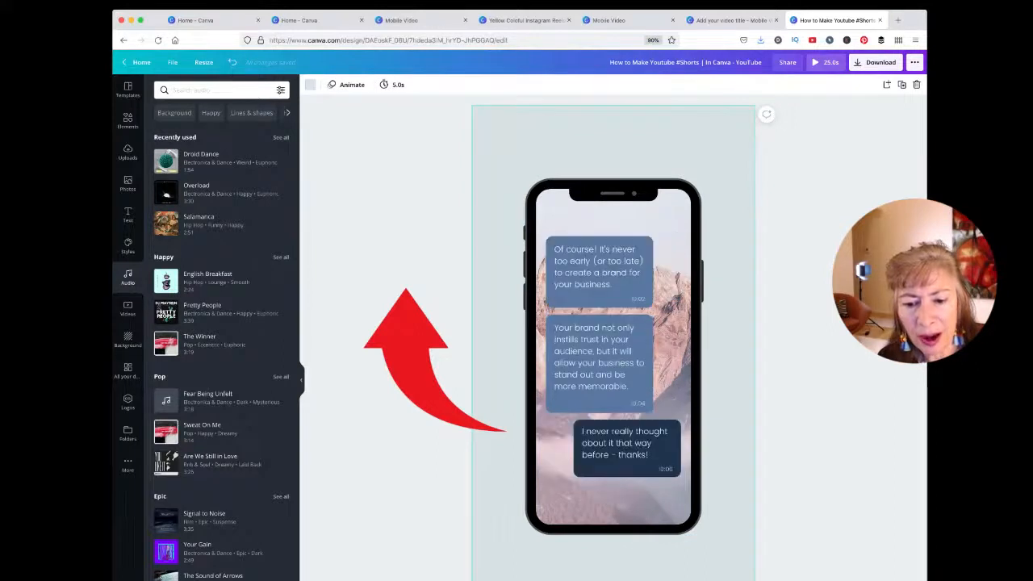
{"action": "left_click", "coordinate": [564, 578]}
{"action": "left_click", "coordinate": [605, 578]}
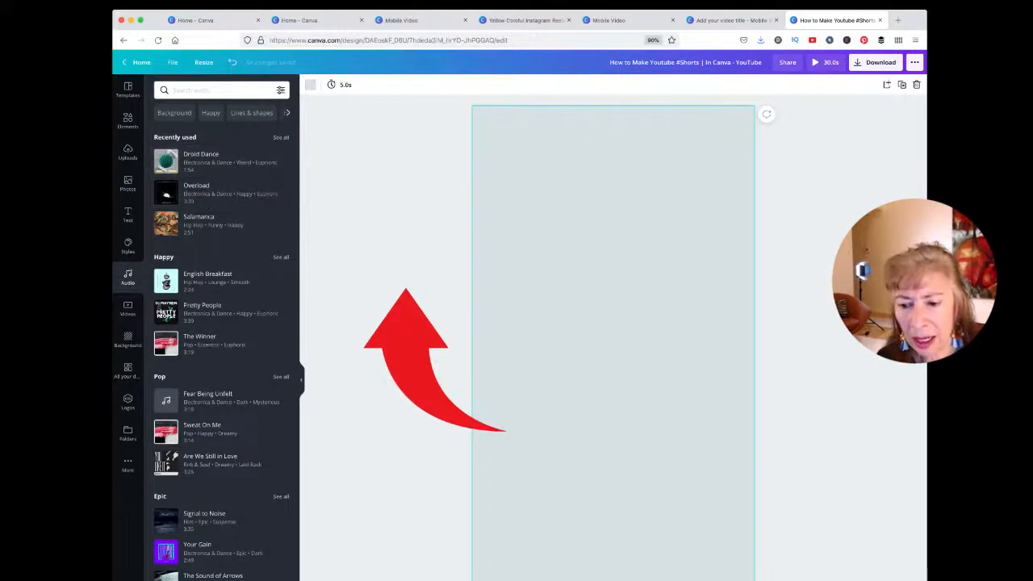
{"action": "left_click", "coordinate": [516, 578]}
Step: Tilt the phone mockup counterclockwise and reposition it on the page
{"action": "left_click", "coordinate": [656, 450]}
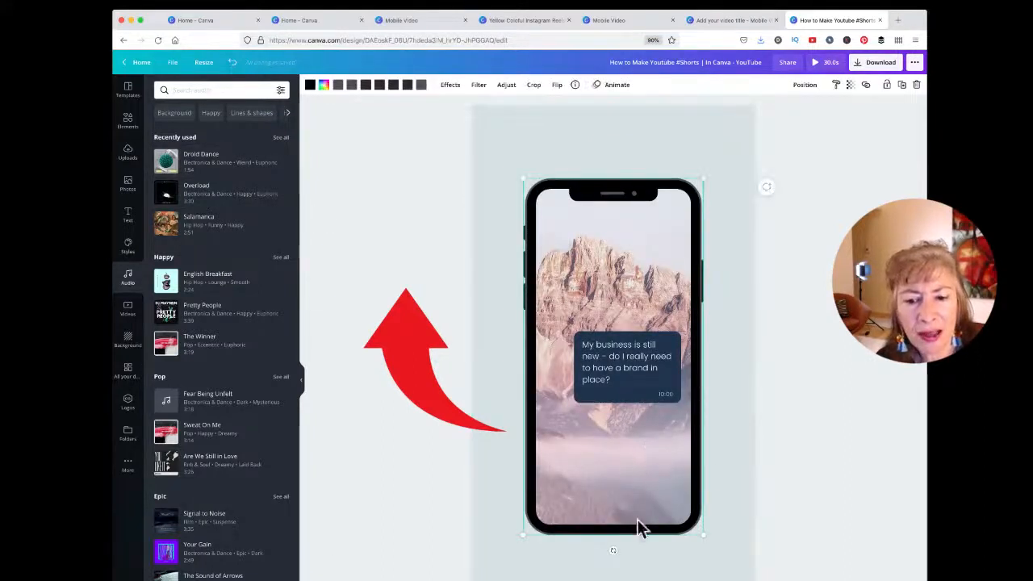
{"action": "left_click_drag", "start_coordinate": [613, 553], "coordinate": [652, 554]}
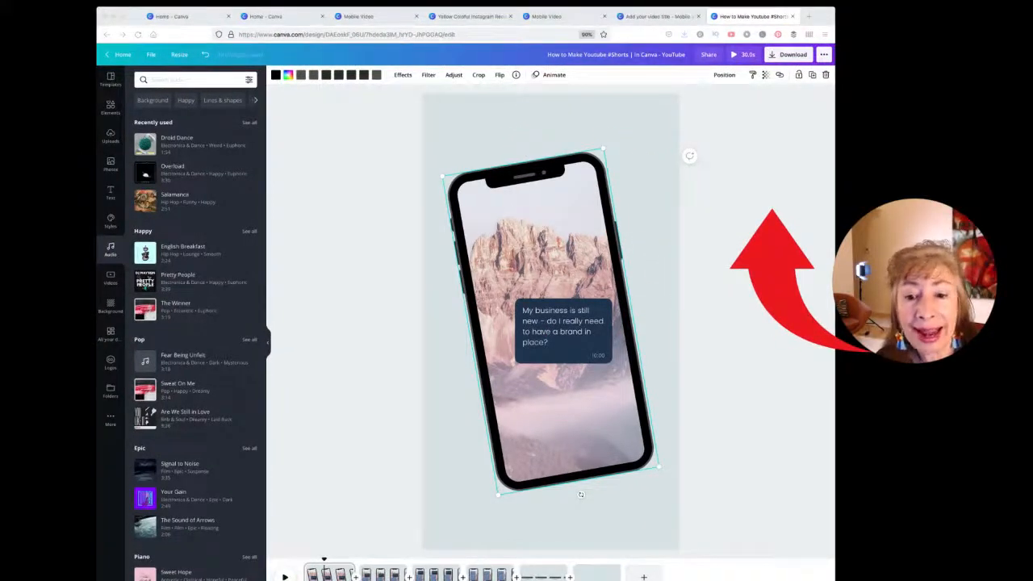
{"action": "left_click_drag", "start_coordinate": [549, 396], "coordinate": [563, 429]}
Step: Preview Fade, Photo Flow, Breathe and Tectonic animations on the phone, then set None
{"action": "left_click", "coordinate": [554, 81]}
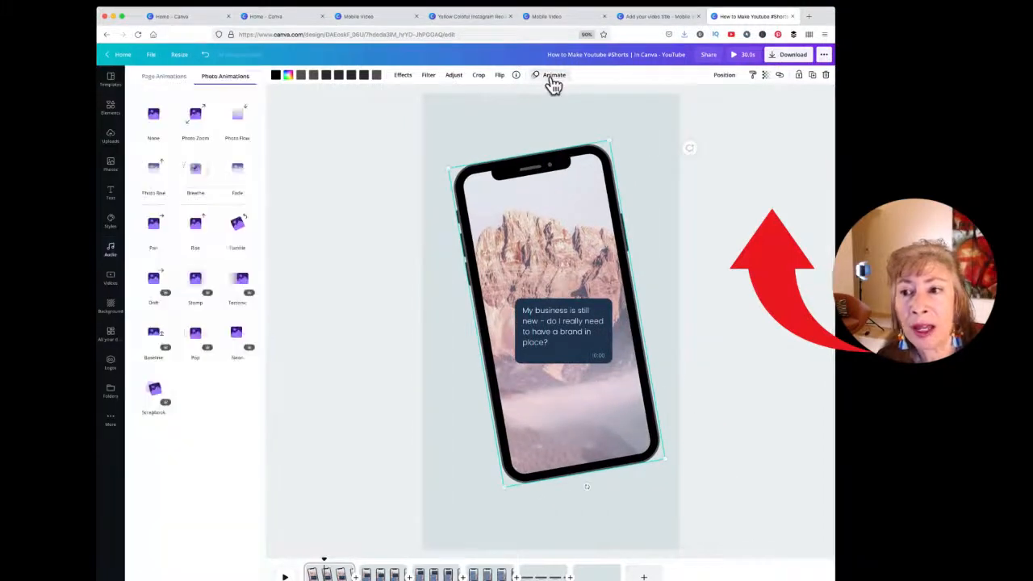
{"action": "left_click", "coordinate": [237, 169]}
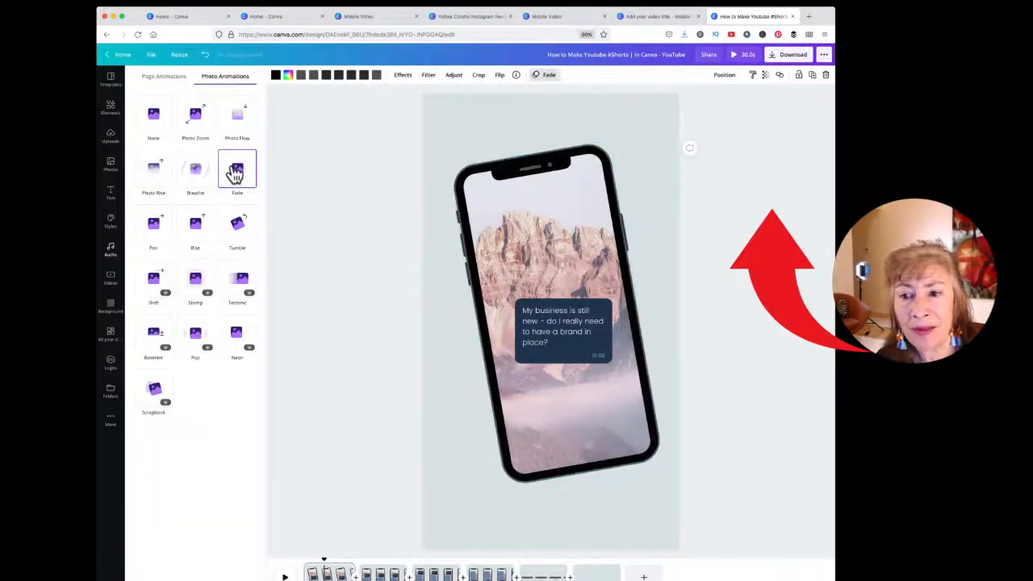
{"action": "left_click", "coordinate": [237, 128]}
{"action": "left_click", "coordinate": [195, 169]}
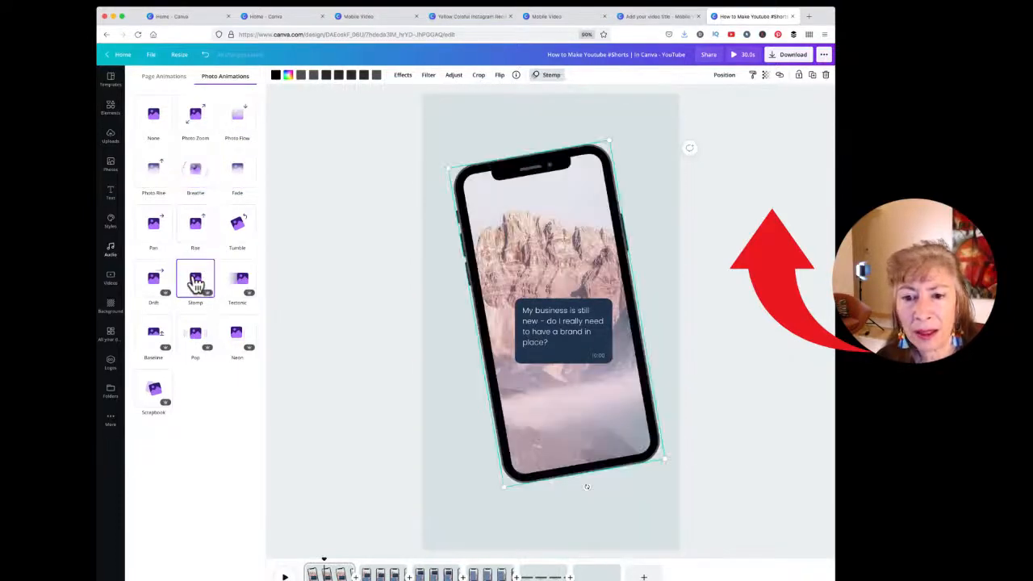
{"action": "left_click", "coordinate": [240, 283]}
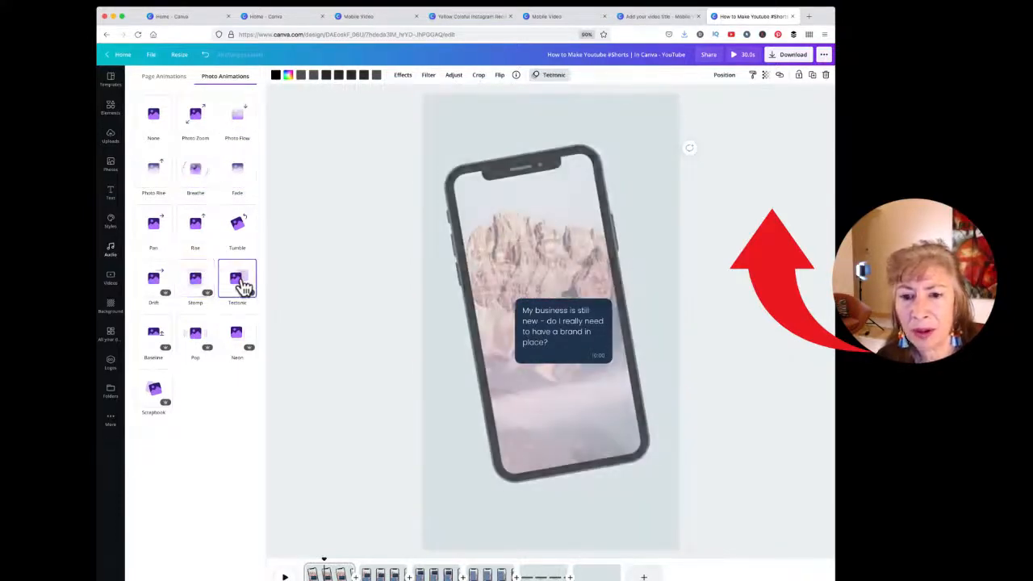
{"action": "left_click", "coordinate": [153, 121]}
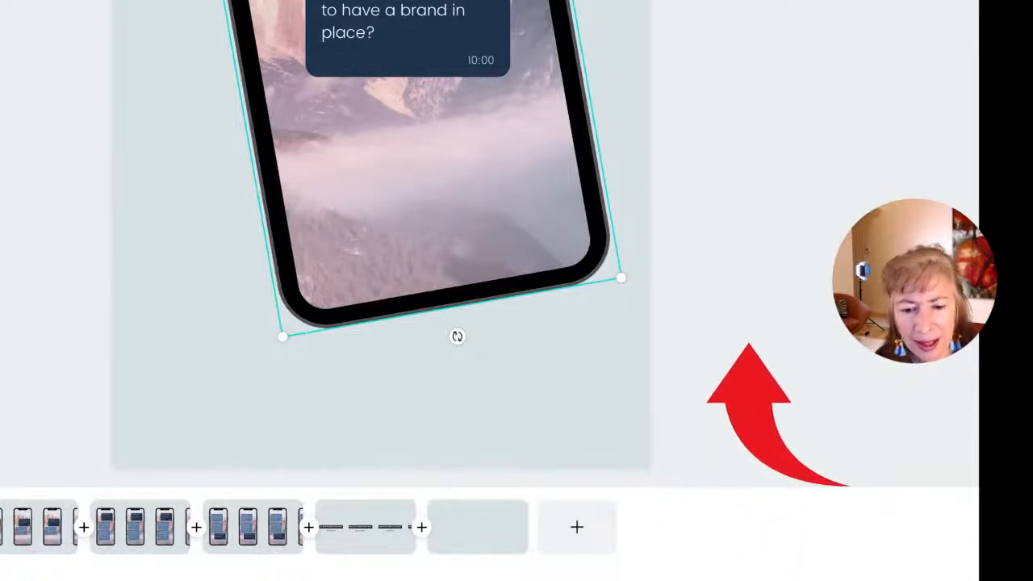
Step: Add a blank 5-second seventh page at the end of the timeline
{"action": "left_click", "coordinate": [578, 534]}
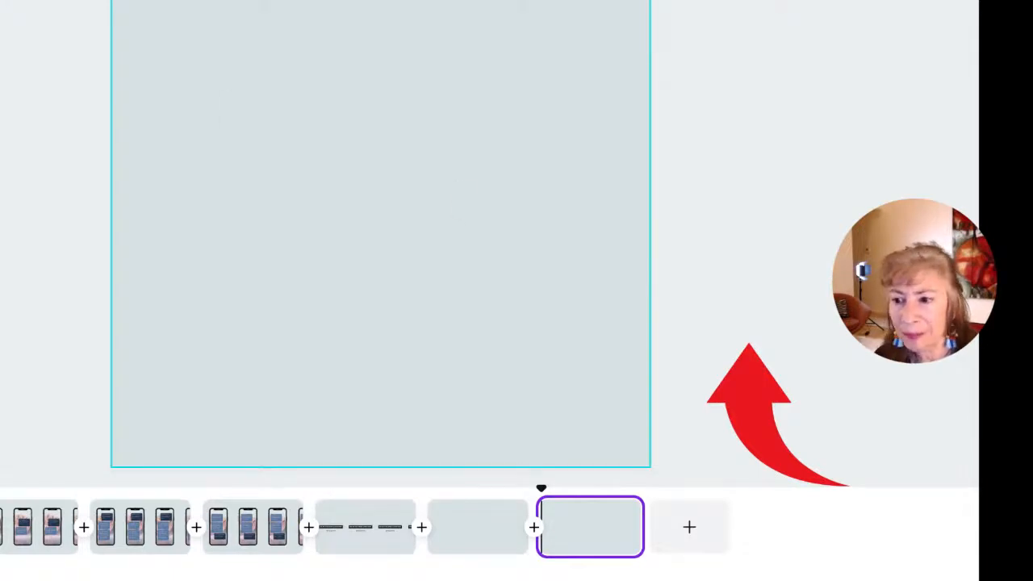
Step: Paste the WORKOUT title onto the new page and place the orange net-bag photo below it
{"action": "key", "text": "ctrl+v"}
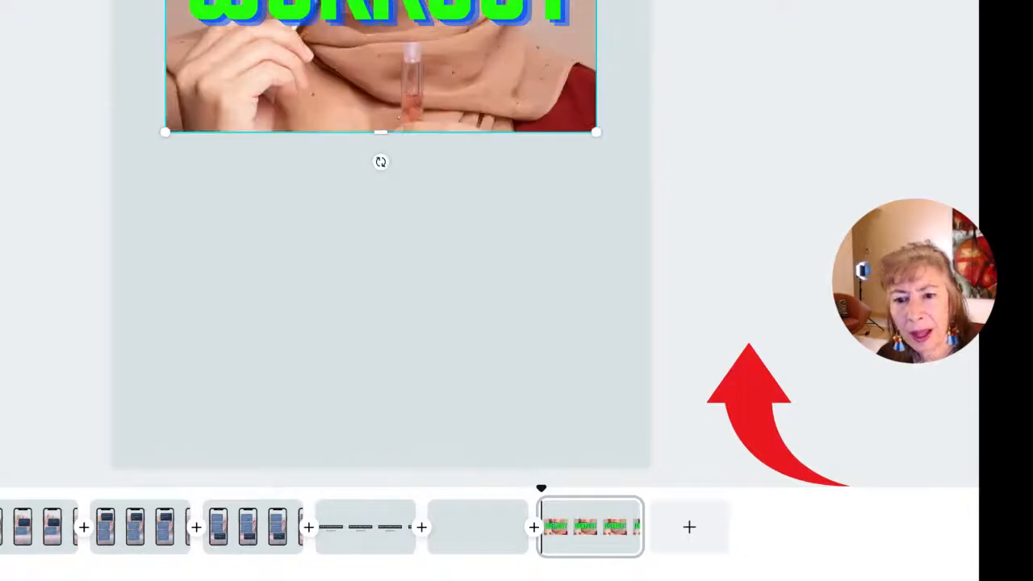
{"action": "left_click_drag", "start_coordinate": [321, 66], "coordinate": [352, 2]}
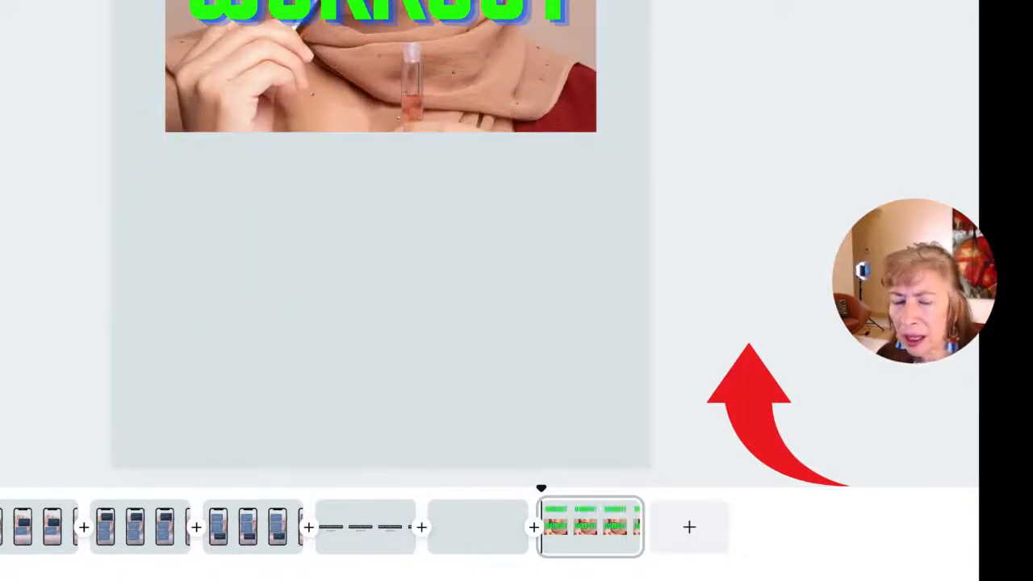
{"action": "left_click_drag", "start_coordinate": [380, 110], "coordinate": [376, 254]}
{"action": "key", "text": "Escape"}
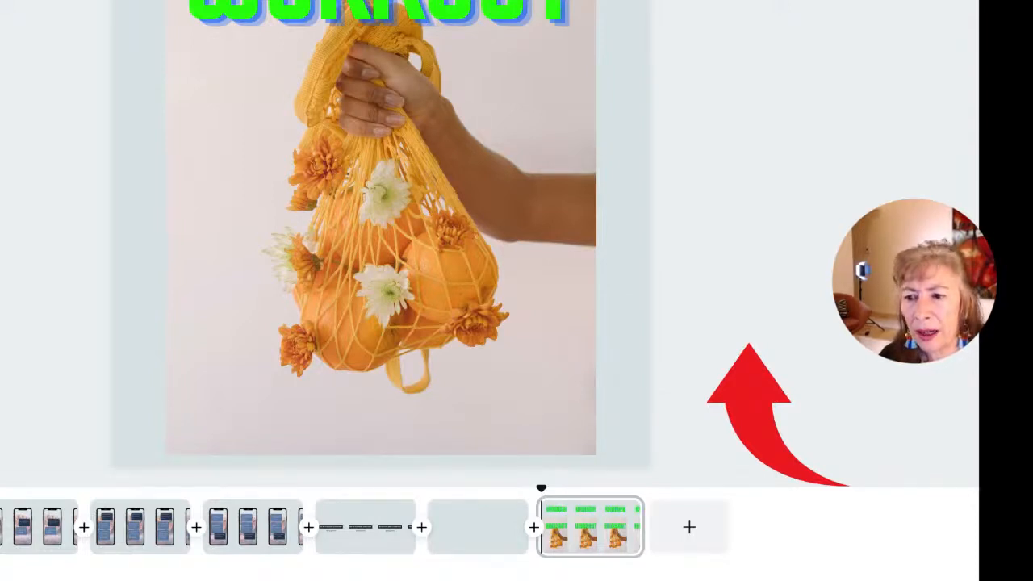
Step: Delete the WORKOUT text and the old photo behind, then centre the orange net-bag photo
{"action": "left_click", "coordinate": [346, 7]}
{"action": "key", "text": "Delete"}
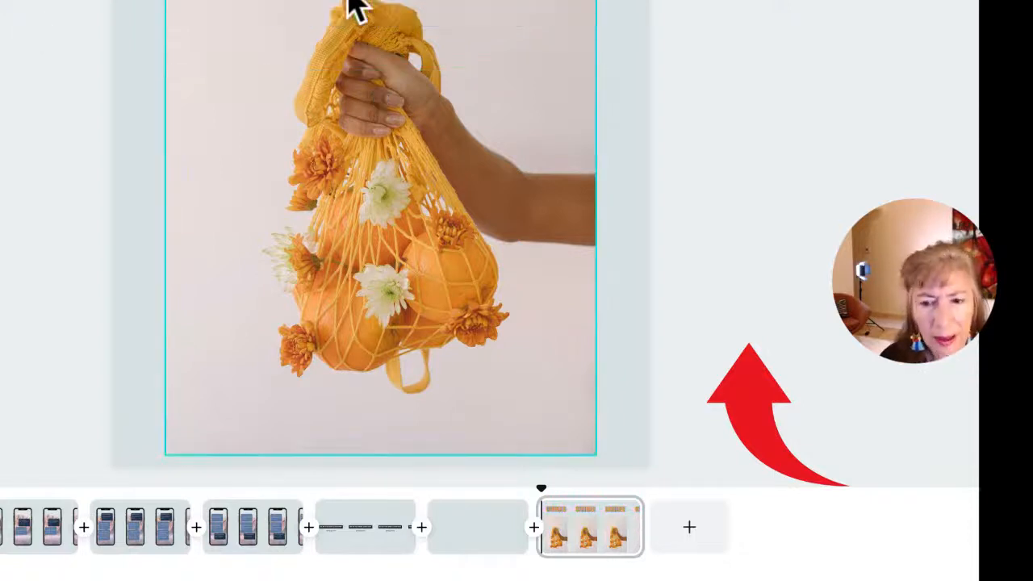
{"action": "left_click_drag", "start_coordinate": [381, 234], "coordinate": [380, 193]}
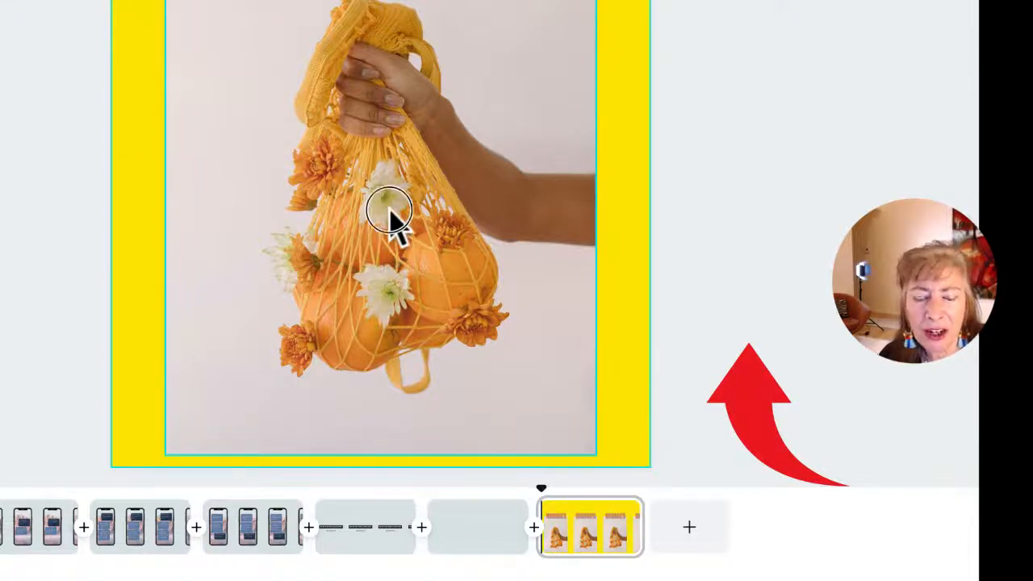
{"action": "left_click_drag", "start_coordinate": [389, 216], "coordinate": [362, 102]}
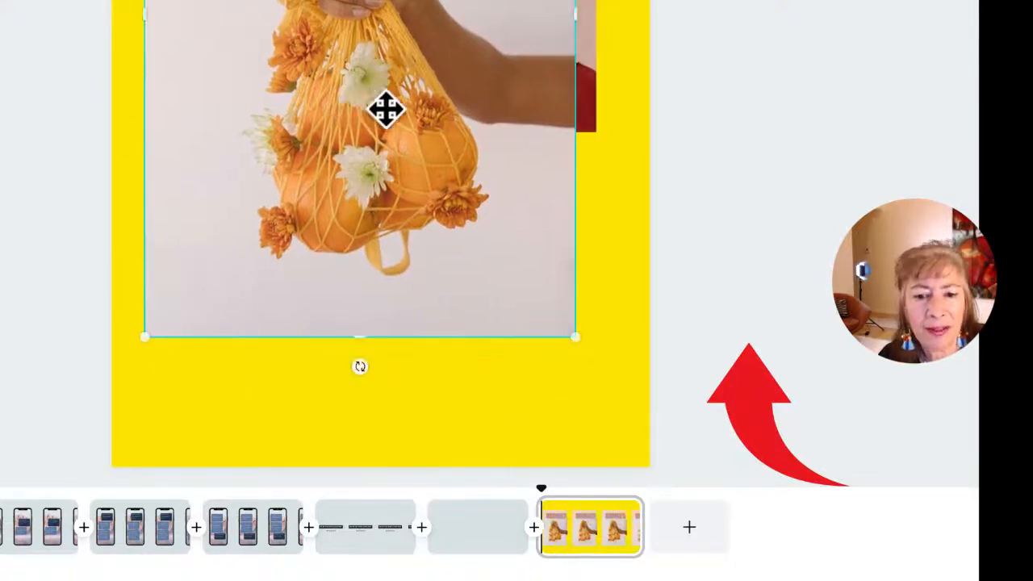
{"action": "left_click_drag", "start_coordinate": [531, 131], "coordinate": [483, 254]}
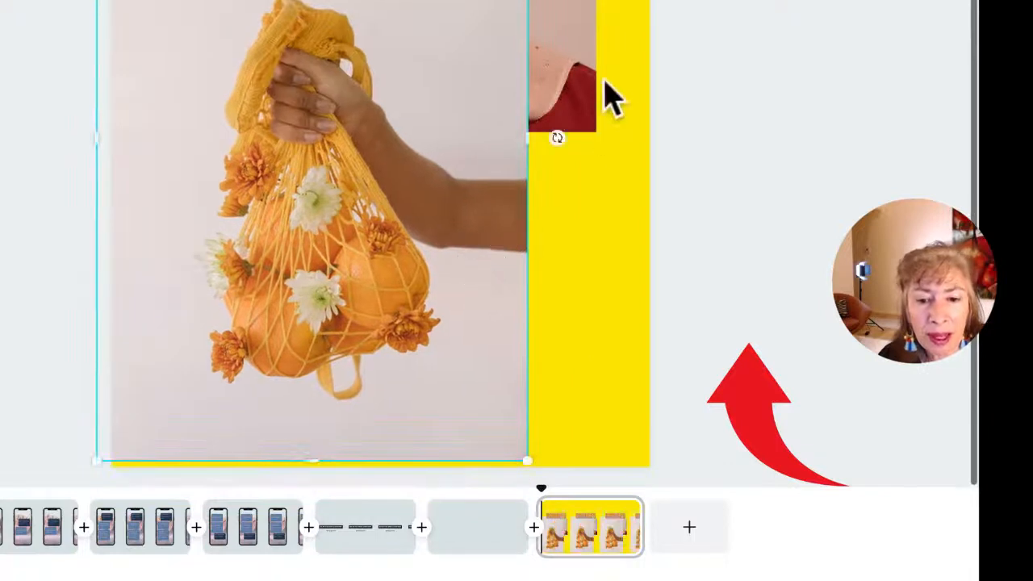
{"action": "left_click", "coordinate": [545, 42]}
{"action": "key", "text": "Delete"}
{"action": "left_click_drag", "start_coordinate": [427, 210], "coordinate": [496, 81]}
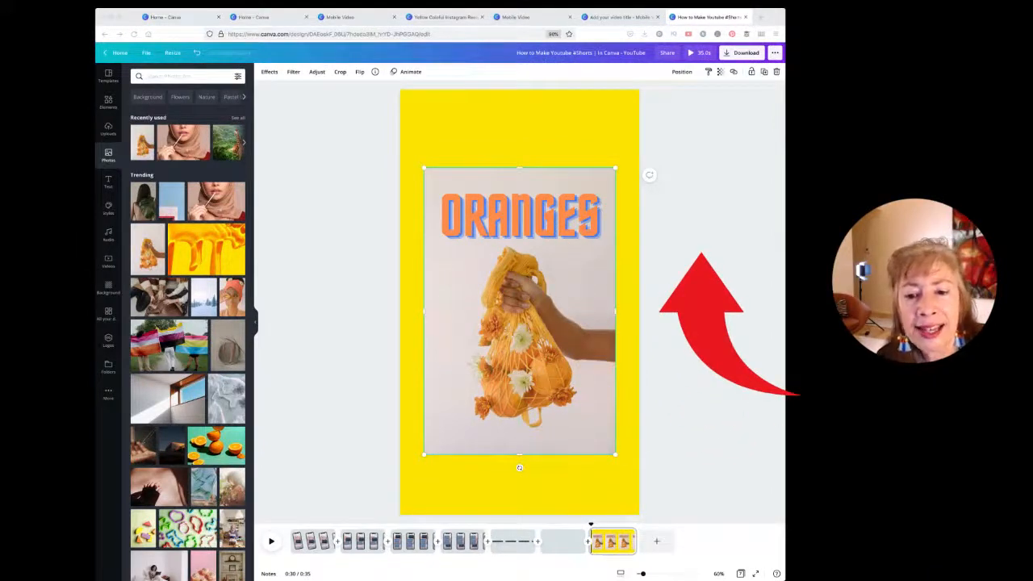
Step: Nudge the orange photo slightly, then delete the Wild, SALE and UP TO 50% OFF text
{"action": "mouse_move", "coordinate": [523, 365]}
{"action": "left_mouse_down"}
{"action": "mouse_move", "coordinate": [509, 341]}
{"action": "mouse_move", "coordinate": [498, 351]}
{"action": "mouse_move", "coordinate": [508, 353]}
{"action": "left_mouse_up"}
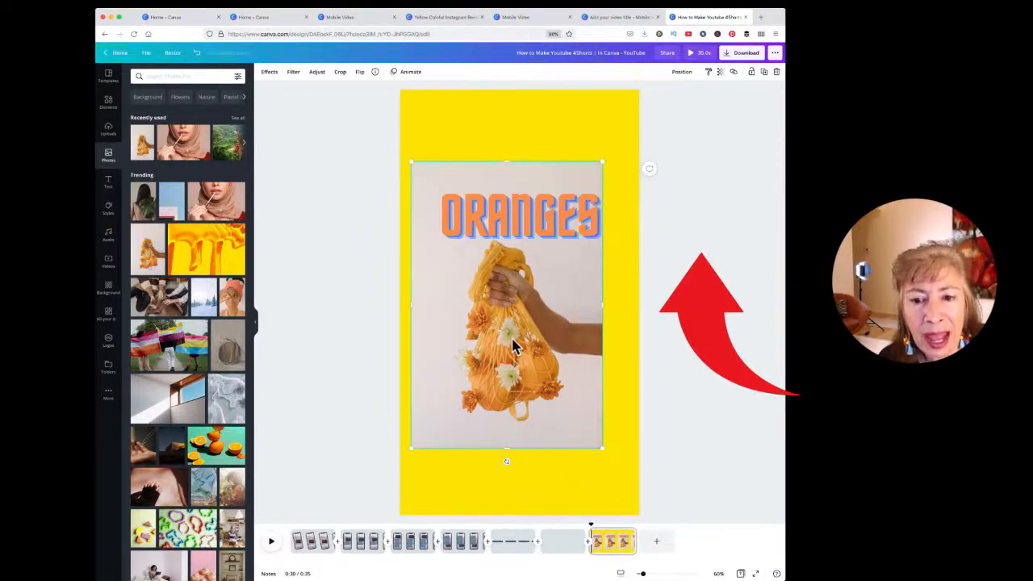
{"action": "left_click_drag", "start_coordinate": [514, 345], "coordinate": [534, 325]}
{"action": "left_click", "coordinate": [846, 263]}
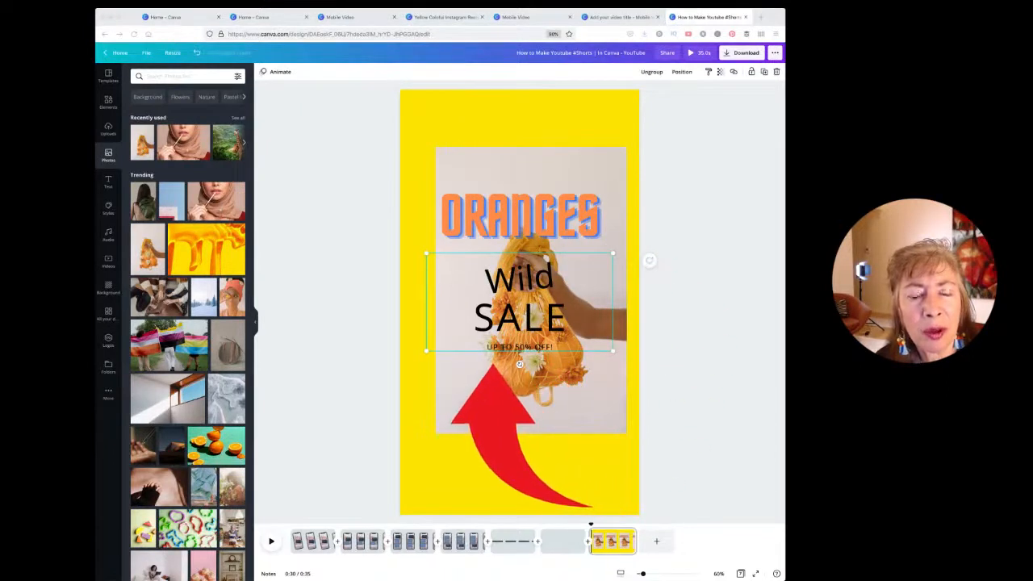
{"action": "left_click", "coordinate": [517, 299]}
{"action": "key", "text": "Delete"}
{"action": "left_click", "coordinate": [517, 317]}
{"action": "key", "text": "Delete"}
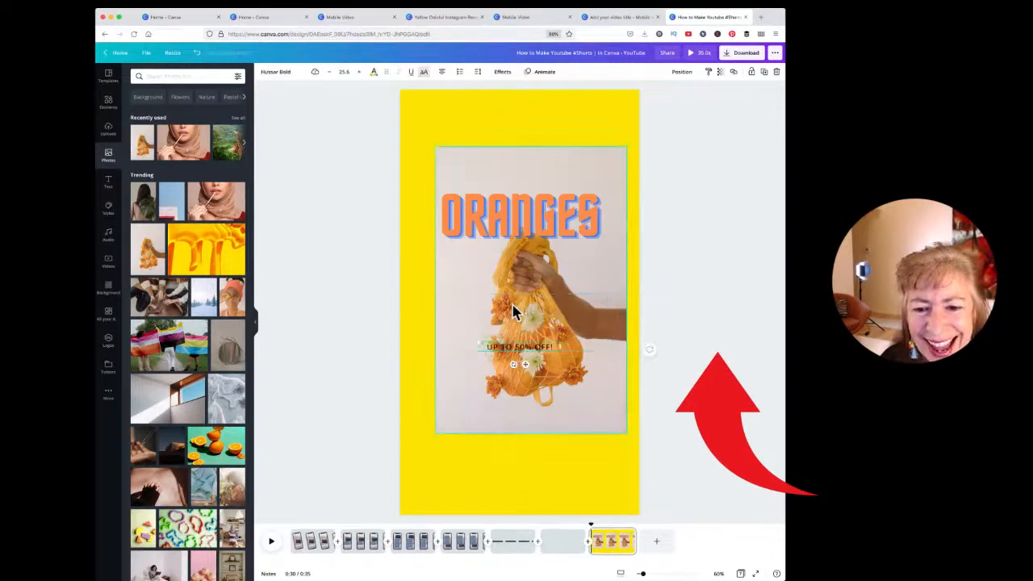
{"action": "key", "text": "Delete"}
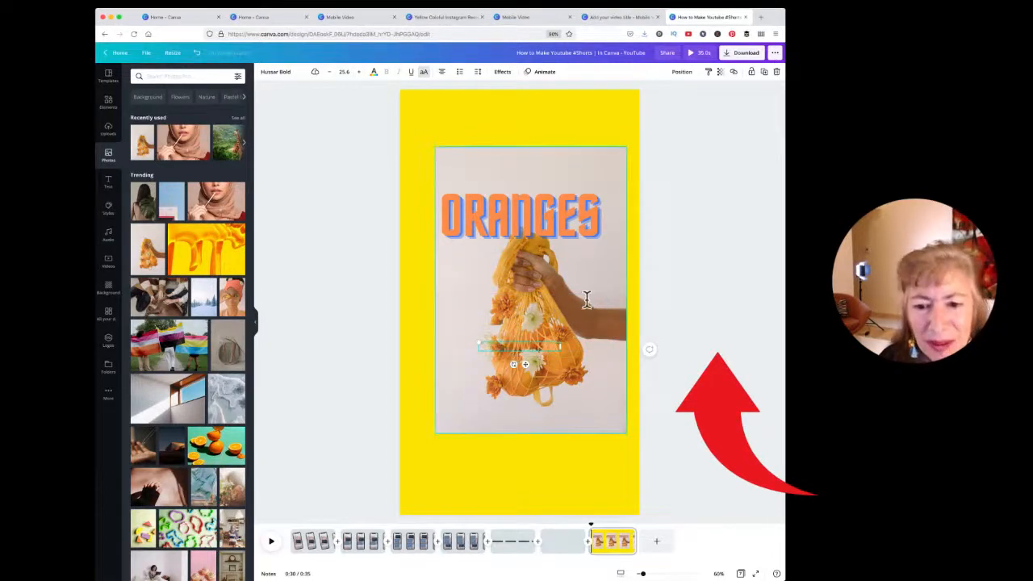
Step: Enlarge and widen the orange photo, cropping its top and a little off the bottom
{"action": "left_click", "coordinate": [548, 364]}
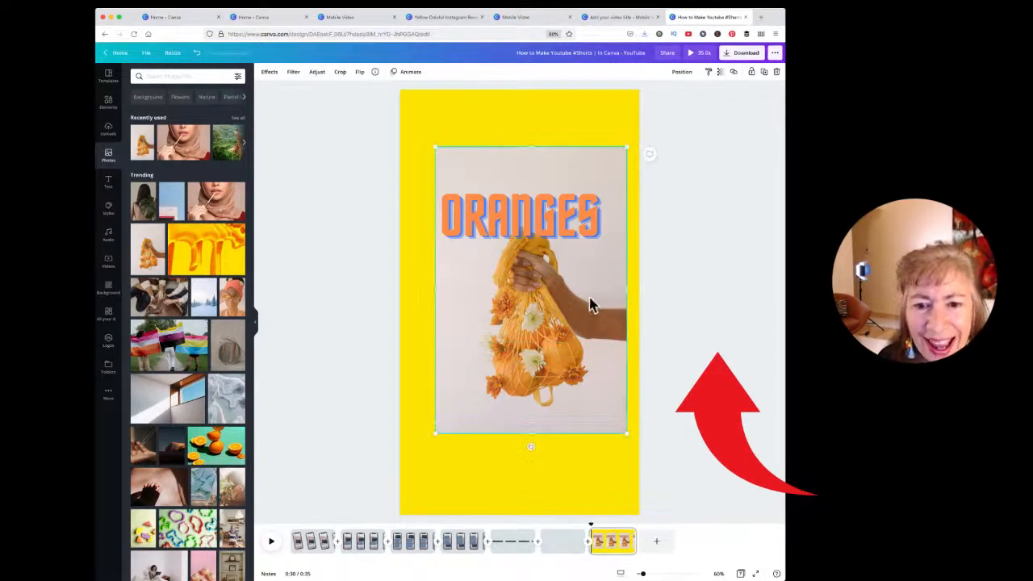
{"action": "left_click_drag", "start_coordinate": [624, 149], "coordinate": [597, 119]}
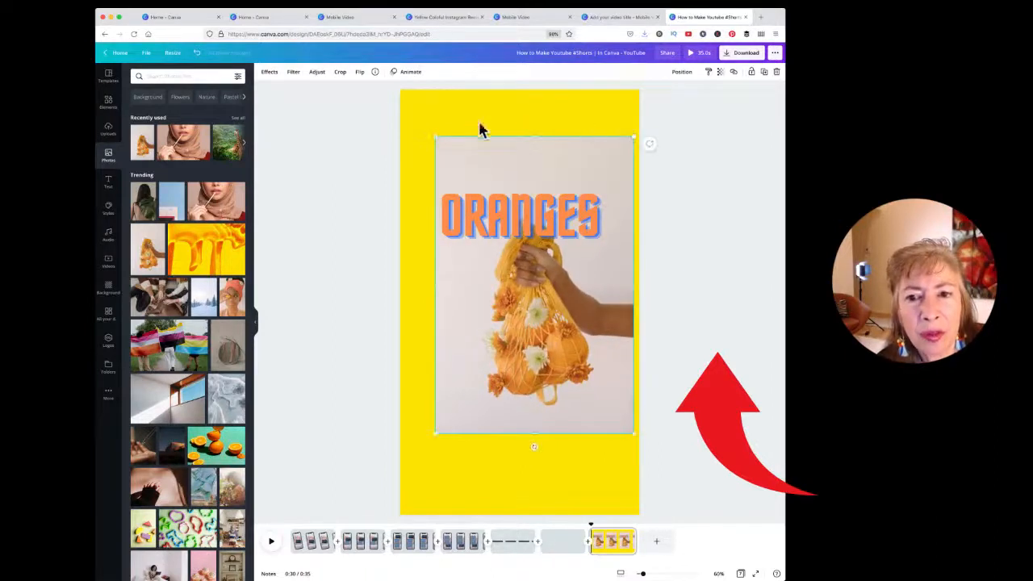
{"action": "left_click_drag", "start_coordinate": [436, 137], "coordinate": [396, 113]}
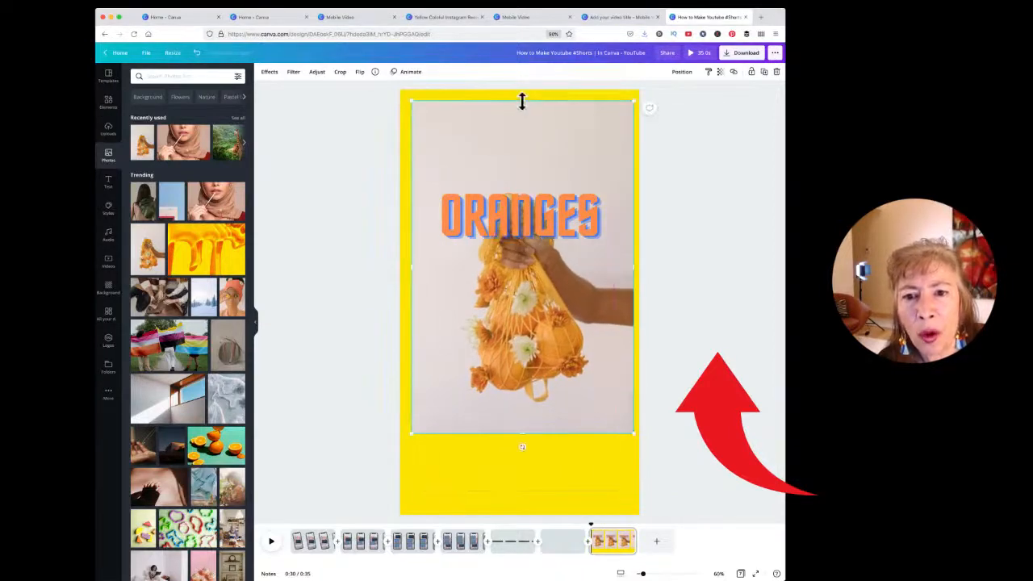
{"action": "left_click_drag", "start_coordinate": [522, 100], "coordinate": [518, 174]}
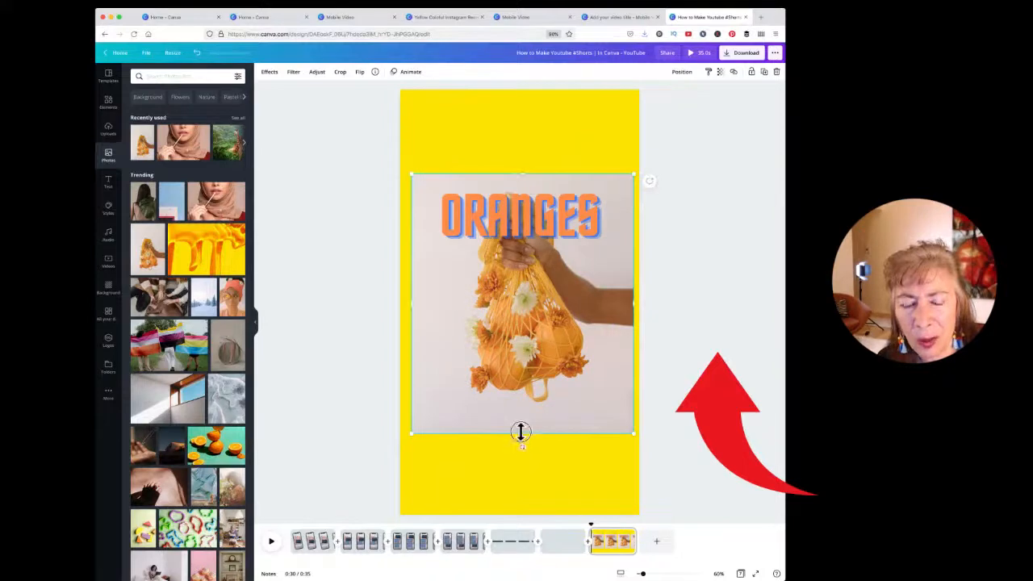
{"action": "left_click_drag", "start_coordinate": [521, 431], "coordinate": [521, 418]}
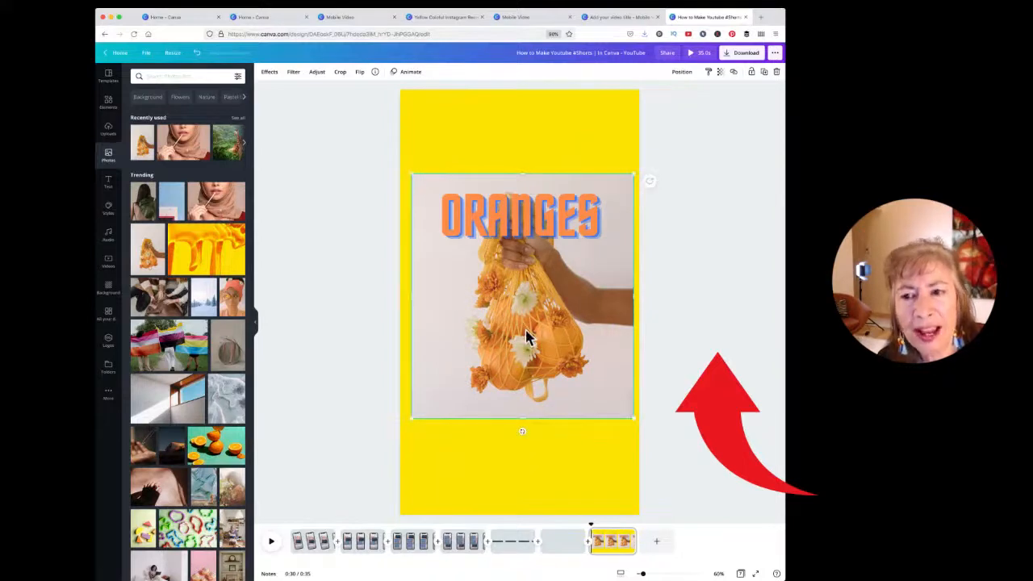
Step: Apply Background Remover to the orange photo and keep the cutout in its place
{"action": "left_click", "coordinate": [269, 73]}
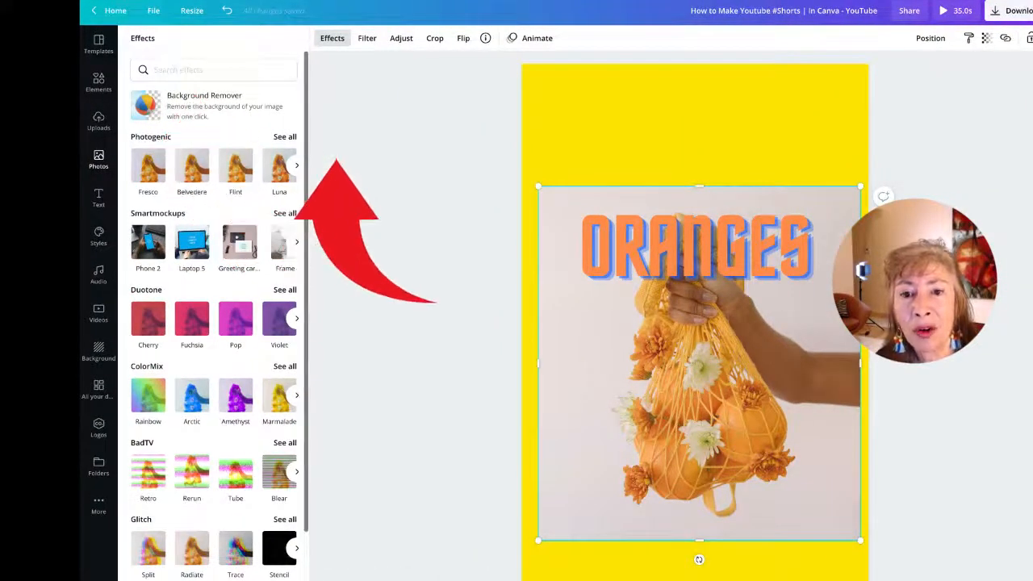
{"action": "left_click", "coordinate": [208, 106]}
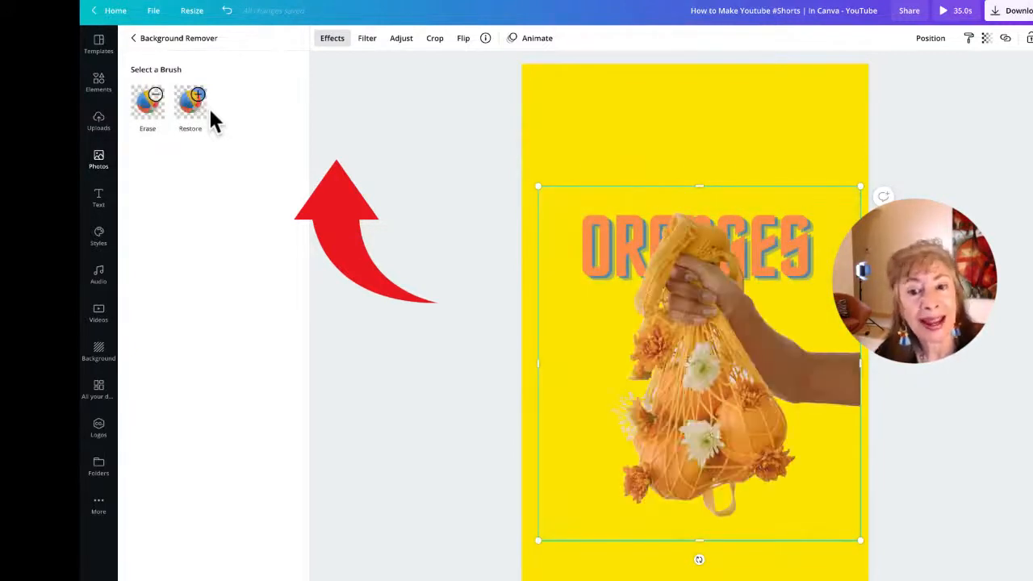
{"action": "left_click_drag", "start_coordinate": [696, 396], "coordinate": [699, 492]}
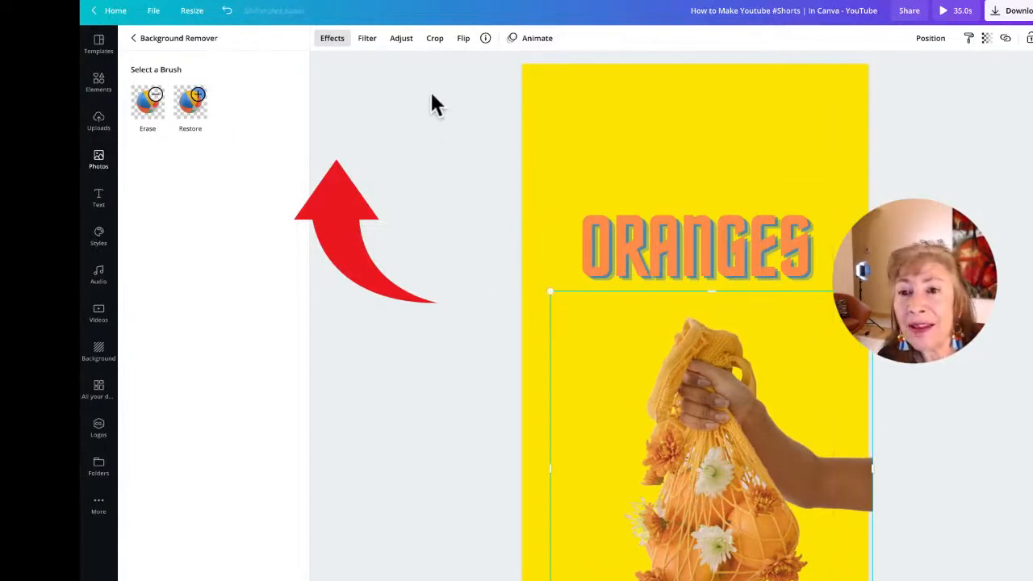
{"action": "left_click_drag", "start_coordinate": [691, 542], "coordinate": [690, 486]}
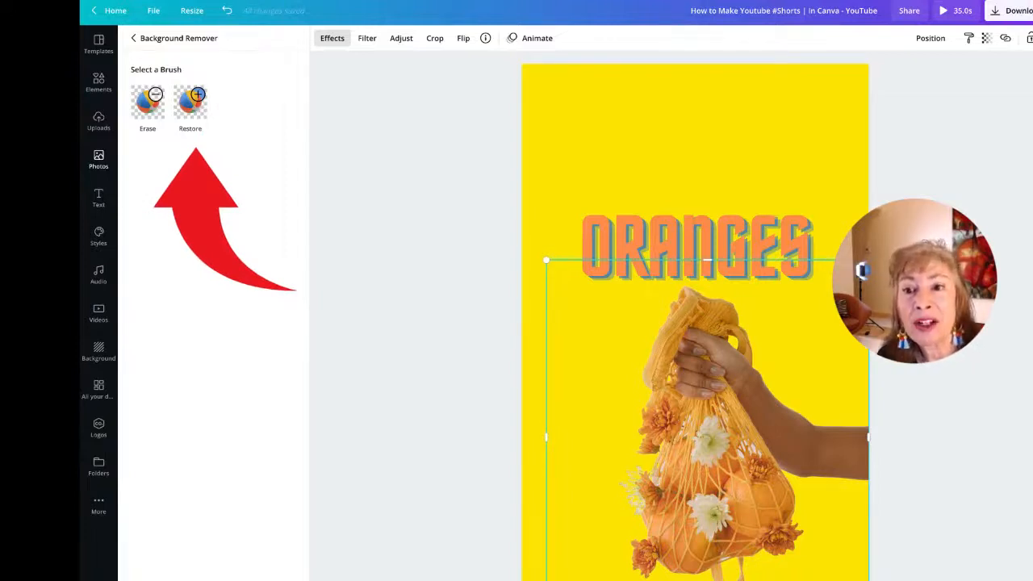
Step: Touch up the cutout's top-left with a larger Restore brush and the Erase brush, then apply it
{"action": "left_click", "coordinate": [191, 103]}
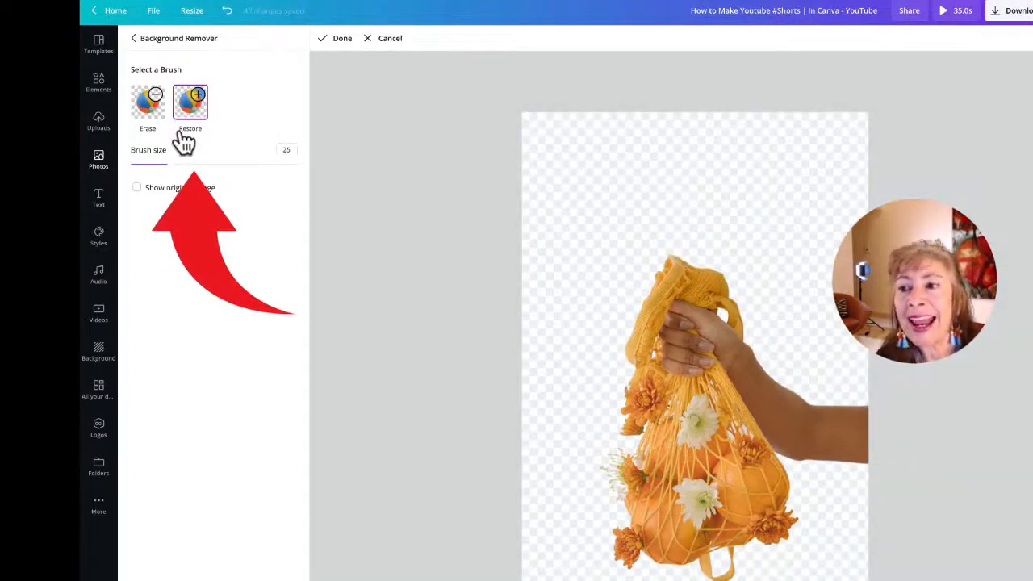
{"action": "mouse_move", "coordinate": [169, 167]}
{"action": "left_mouse_down"}
{"action": "mouse_move", "coordinate": [137, 166]}
{"action": "mouse_move", "coordinate": [254, 167]}
{"action": "left_mouse_up"}
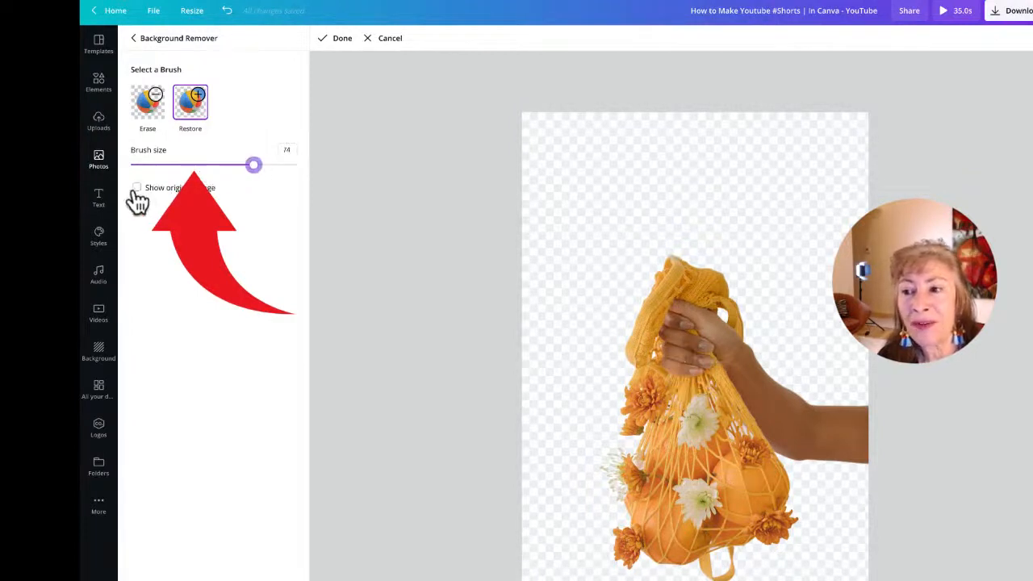
{"action": "left_click", "coordinate": [137, 188]}
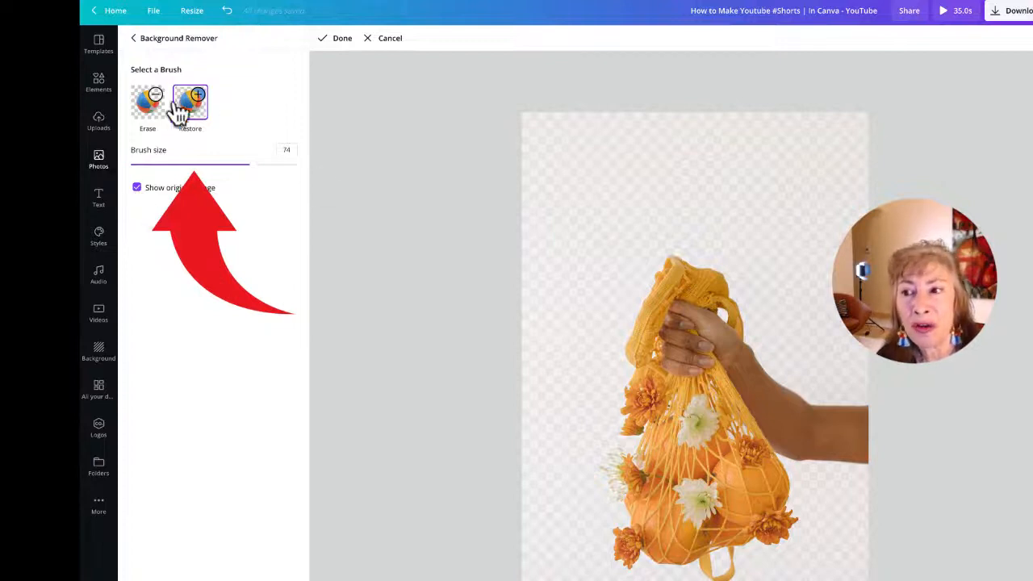
{"action": "mouse_move", "coordinate": [561, 239]}
{"action": "left_mouse_down"}
{"action": "mouse_move", "coordinate": [608, 135]}
{"action": "mouse_move", "coordinate": [493, 236]}
{"action": "mouse_move", "coordinate": [564, 95]}
{"action": "mouse_move", "coordinate": [549, 234]}
{"action": "mouse_move", "coordinate": [573, 199]}
{"action": "mouse_move", "coordinate": [568, 138]}
{"action": "mouse_move", "coordinate": [528, 223]}
{"action": "left_mouse_up"}
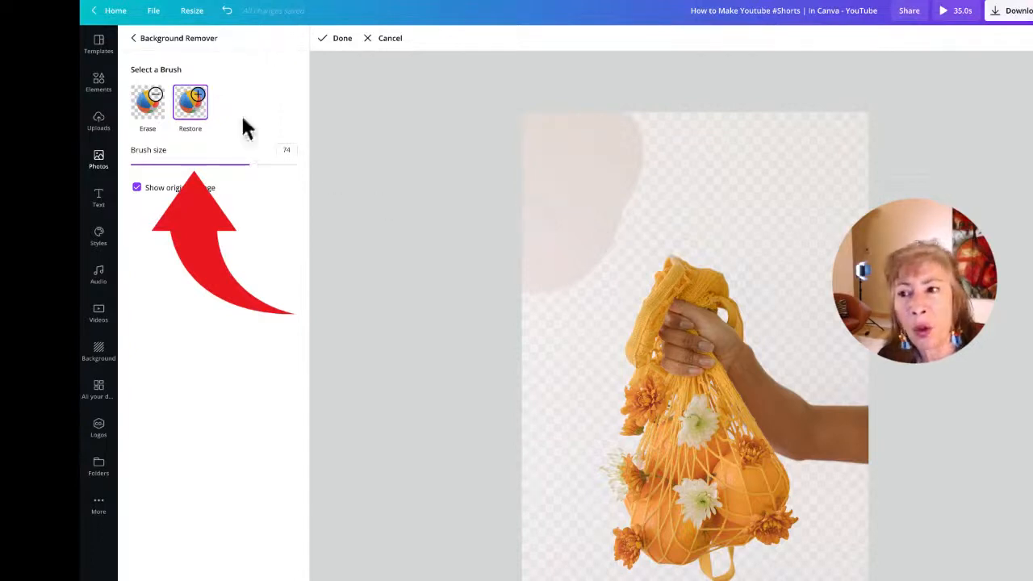
{"action": "left_click", "coordinate": [151, 101]}
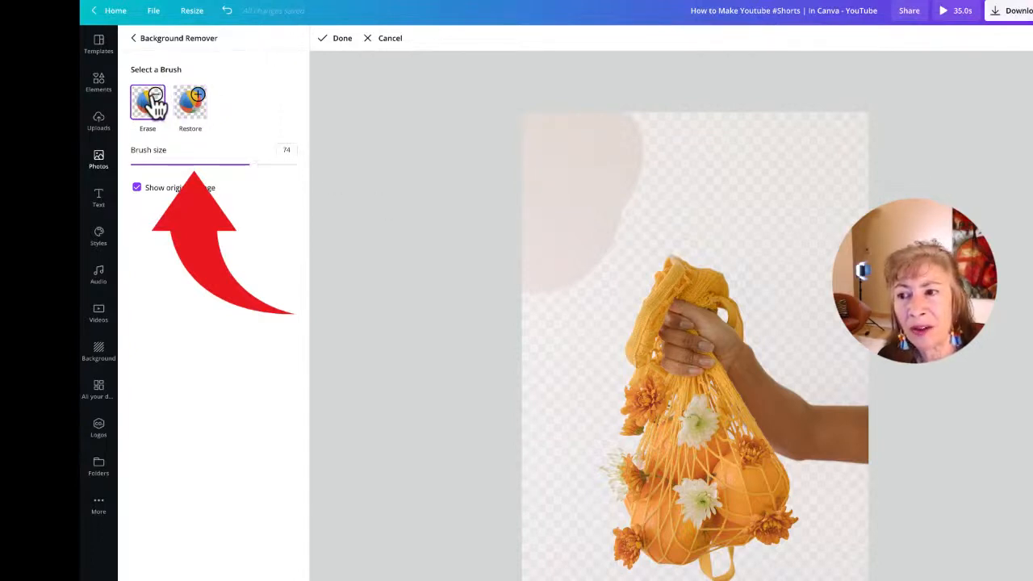
{"action": "mouse_move", "coordinate": [539, 120]}
{"action": "left_mouse_down"}
{"action": "mouse_move", "coordinate": [520, 284]}
{"action": "mouse_move", "coordinate": [587, 64]}
{"action": "mouse_move", "coordinate": [545, 339]}
{"action": "mouse_move", "coordinate": [634, 143]}
{"action": "left_mouse_up"}
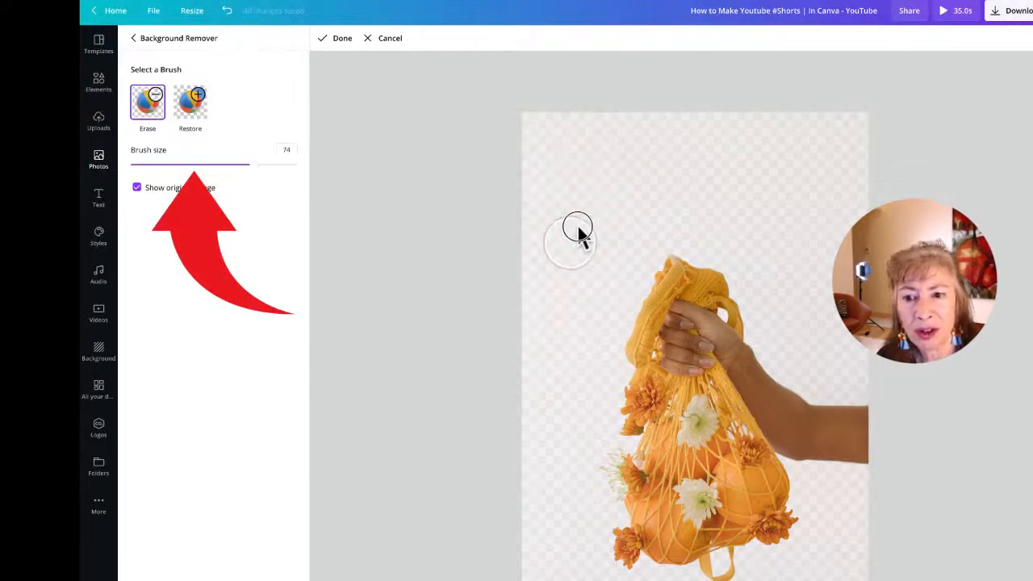
{"action": "left_click", "coordinate": [342, 41]}
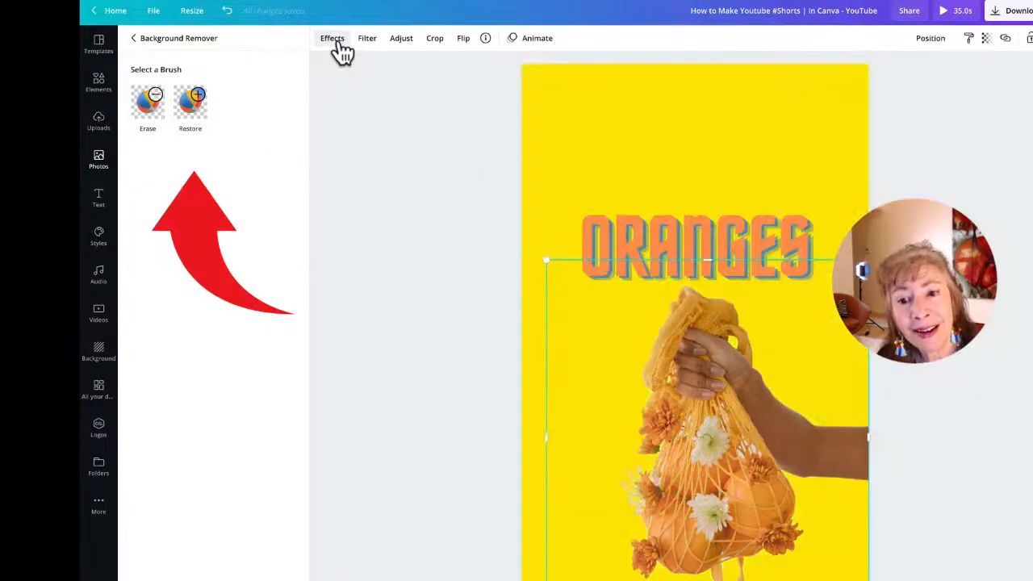
Step: Flip the hand-with-oranges cutout horizontally and shift it slightly left
{"action": "left_click_drag", "start_coordinate": [642, 470], "coordinate": [692, 483]}
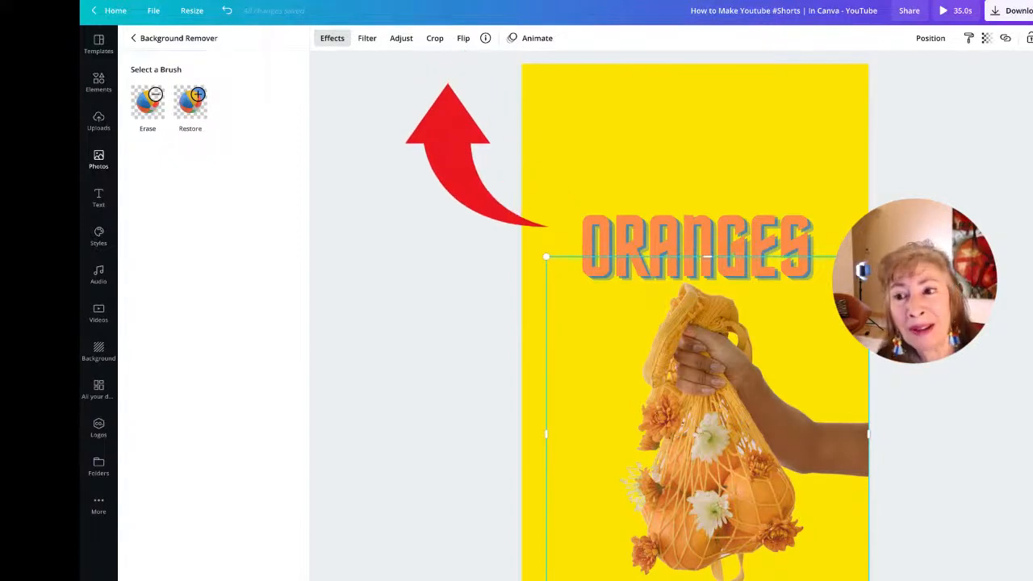
{"action": "left_click", "coordinate": [462, 44]}
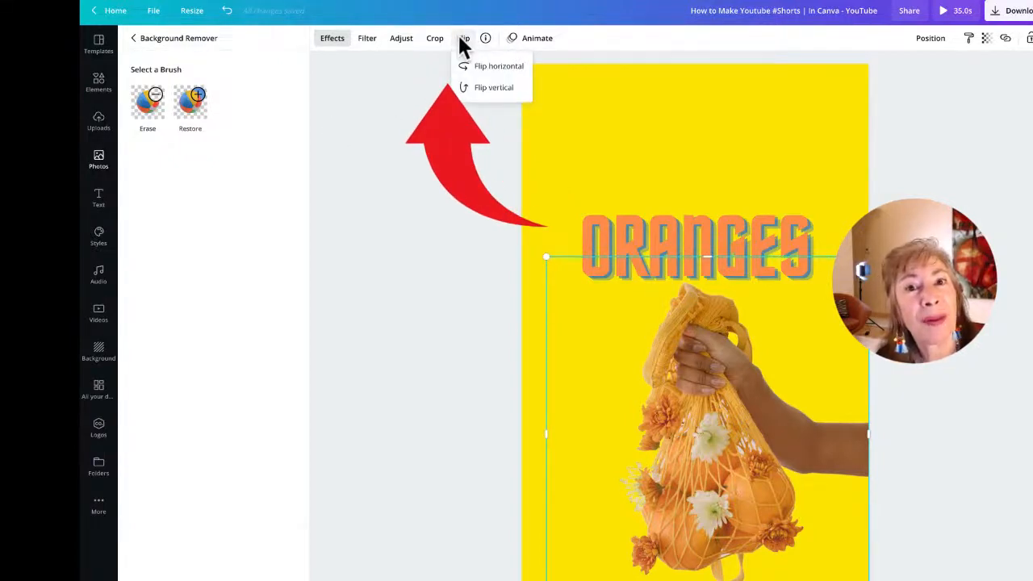
{"action": "left_click", "coordinate": [498, 71]}
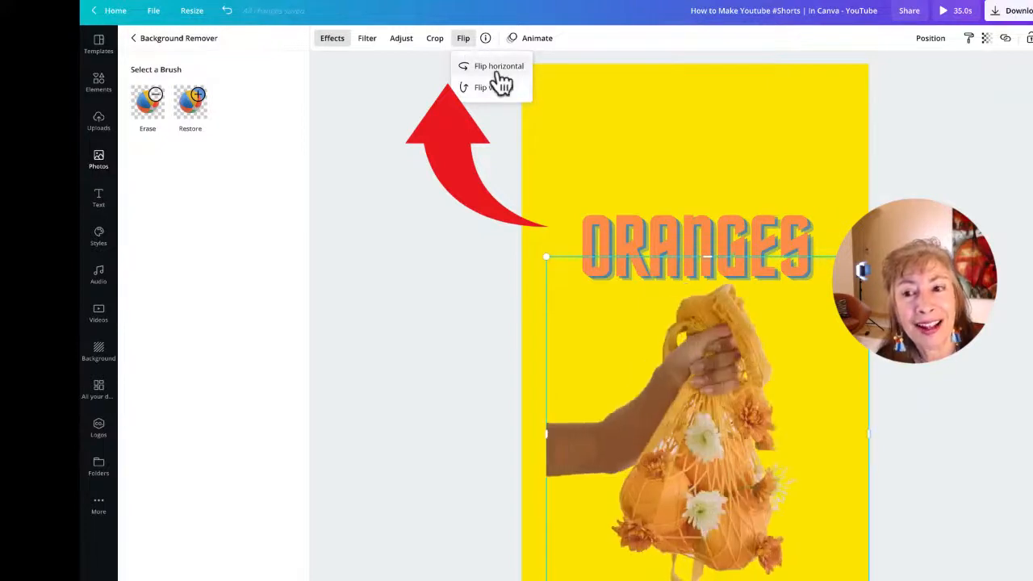
{"action": "left_click_drag", "start_coordinate": [712, 422], "coordinate": [687, 420]}
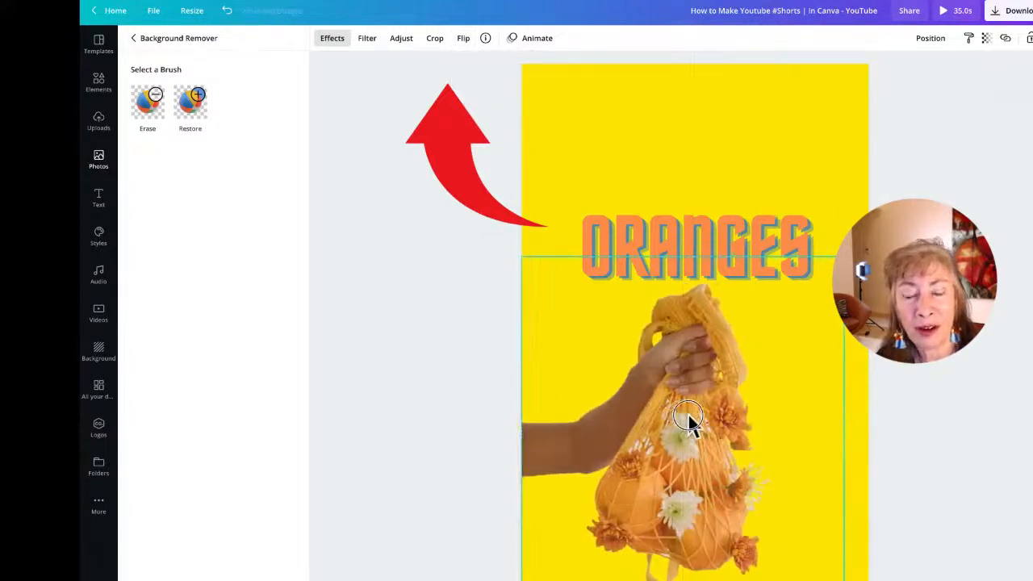
Step: Try Flip vertical twice, realign the image with the snap guide and move it higher
{"action": "left_click", "coordinate": [459, 45]}
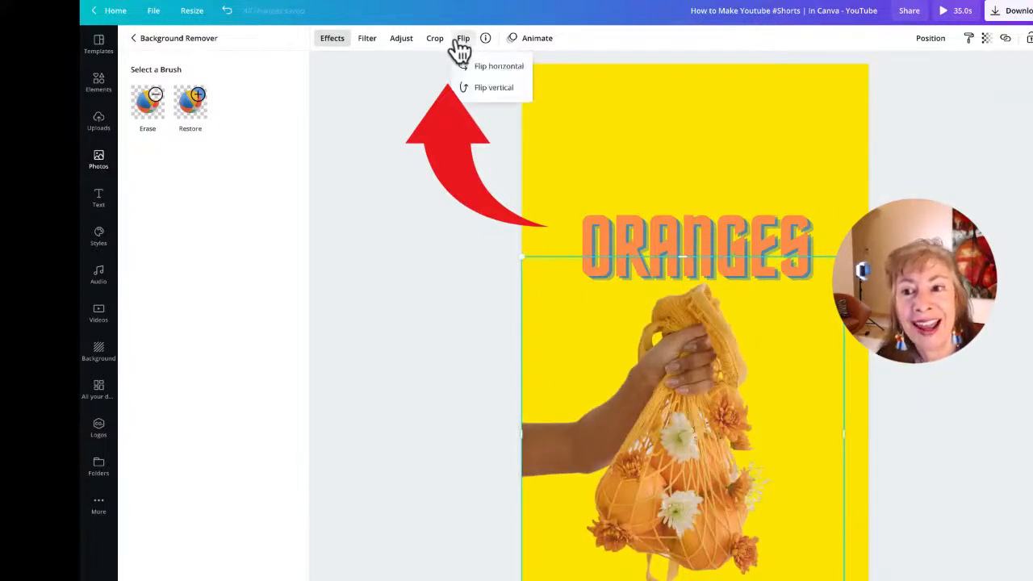
{"action": "left_click", "coordinate": [489, 94]}
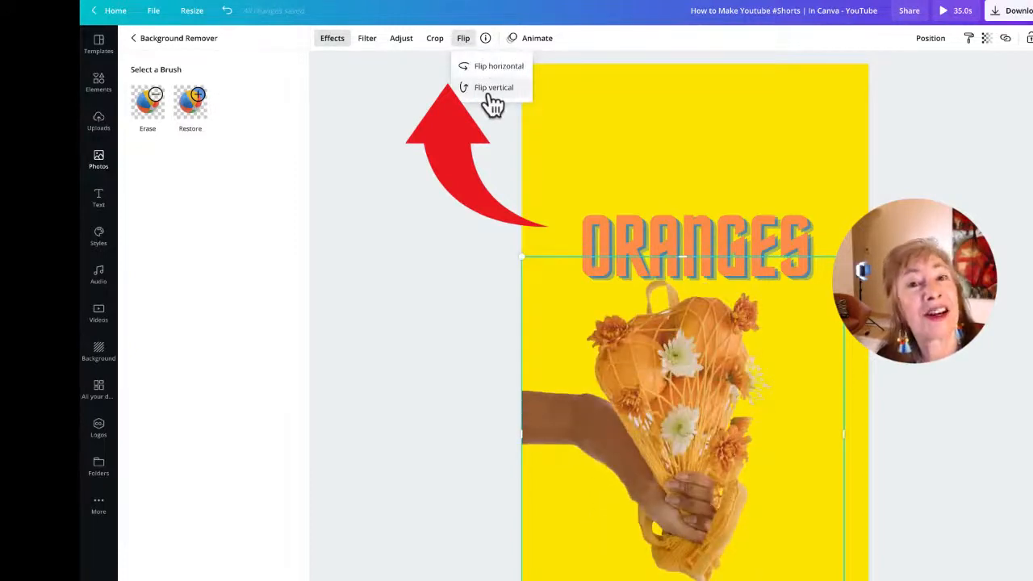
{"action": "left_click", "coordinate": [491, 96]}
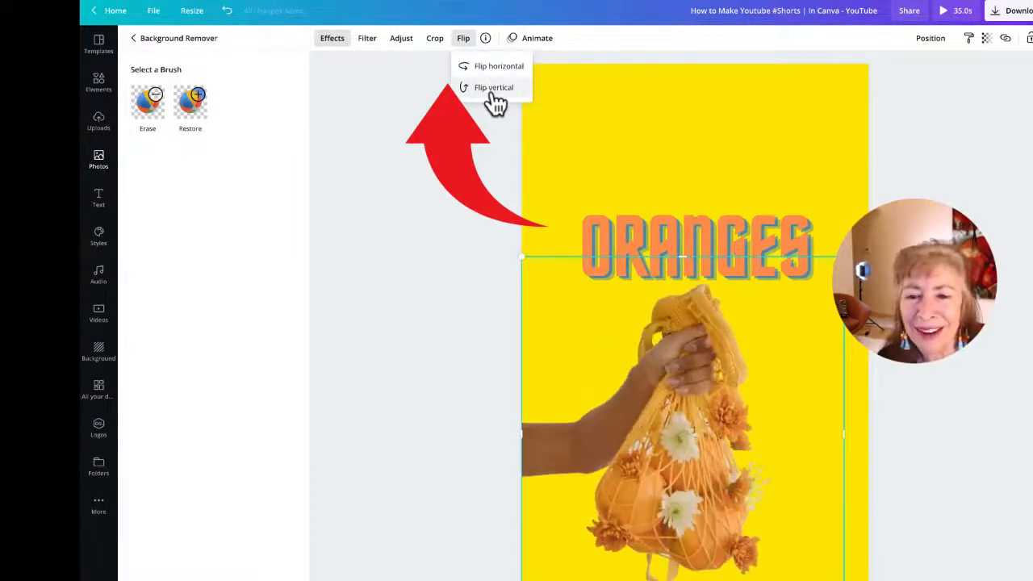
{"action": "mouse_move", "coordinate": [680, 416]}
{"action": "left_mouse_down"}
{"action": "mouse_move", "coordinate": [680, 427]}
{"action": "mouse_move", "coordinate": [673, 265]}
{"action": "mouse_move", "coordinate": [676, 426]}
{"action": "left_mouse_up"}
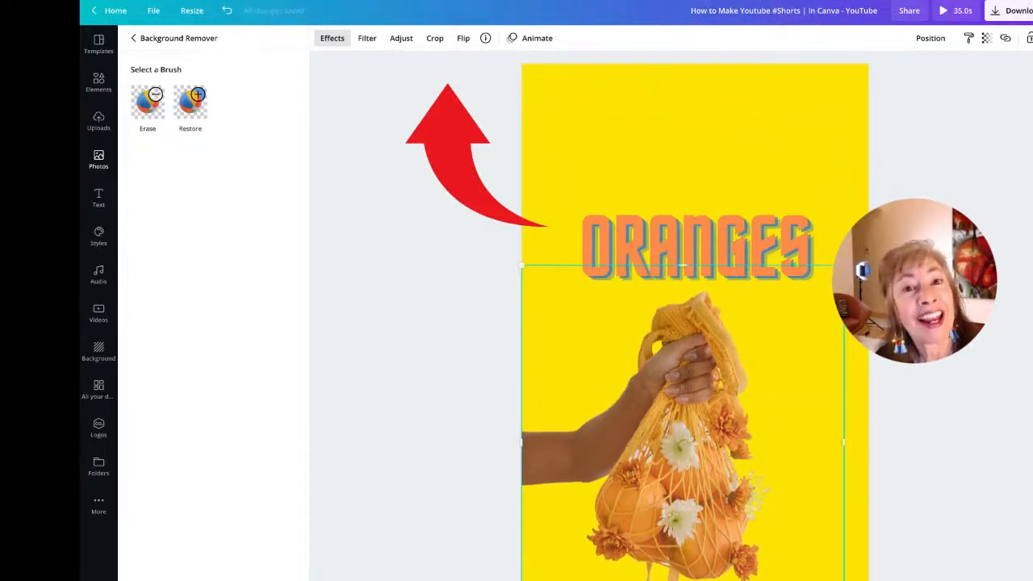
{"action": "left_click_drag", "start_coordinate": [698, 518], "coordinate": [682, 326]}
Step: Tilt the hand-and-bag image to -29° and move the ORANGES title below it
{"action": "left_click_drag", "start_coordinate": [689, 414], "coordinate": [751, 405]}
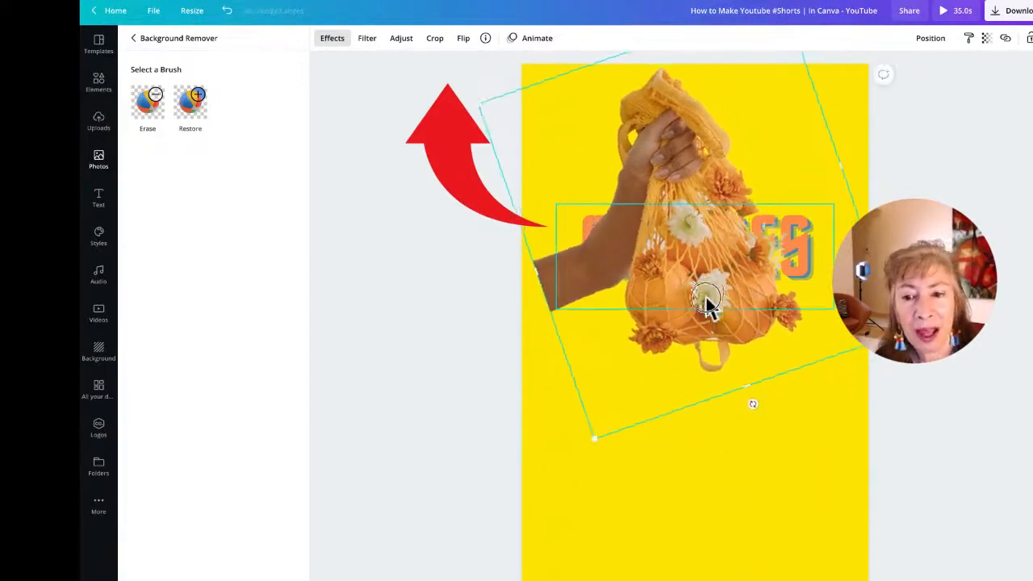
{"action": "left_click_drag", "start_coordinate": [707, 298], "coordinate": [702, 486]}
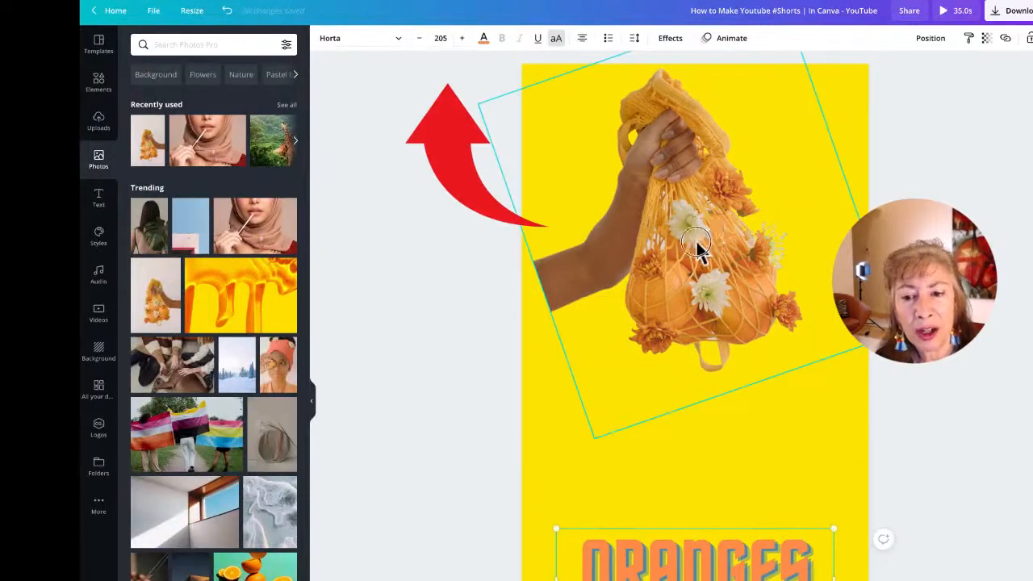
{"action": "left_click", "coordinate": [671, 266]}
{"action": "left_click", "coordinate": [710, 440]}
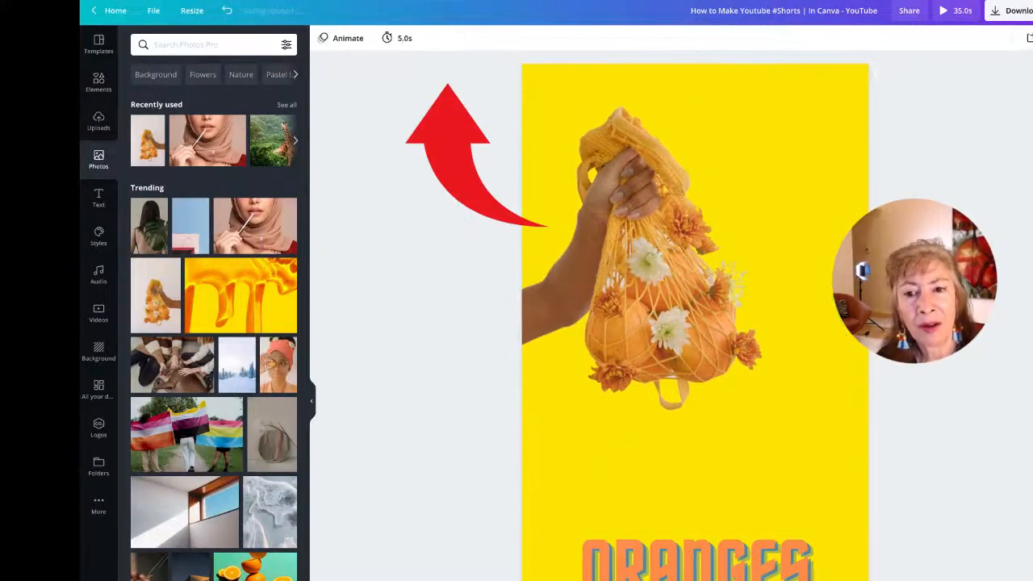
{"action": "left_click", "coordinate": [706, 412]}
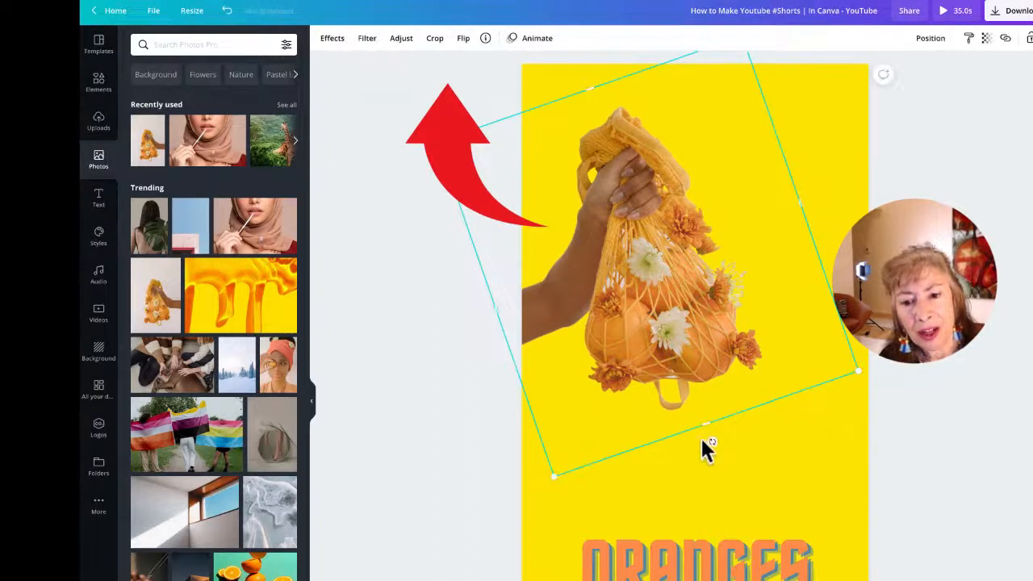
{"action": "left_click_drag", "start_coordinate": [707, 438], "coordinate": [736, 422]}
{"action": "left_click_drag", "start_coordinate": [681, 318], "coordinate": [671, 325]}
{"action": "left_click", "coordinate": [949, 375]}
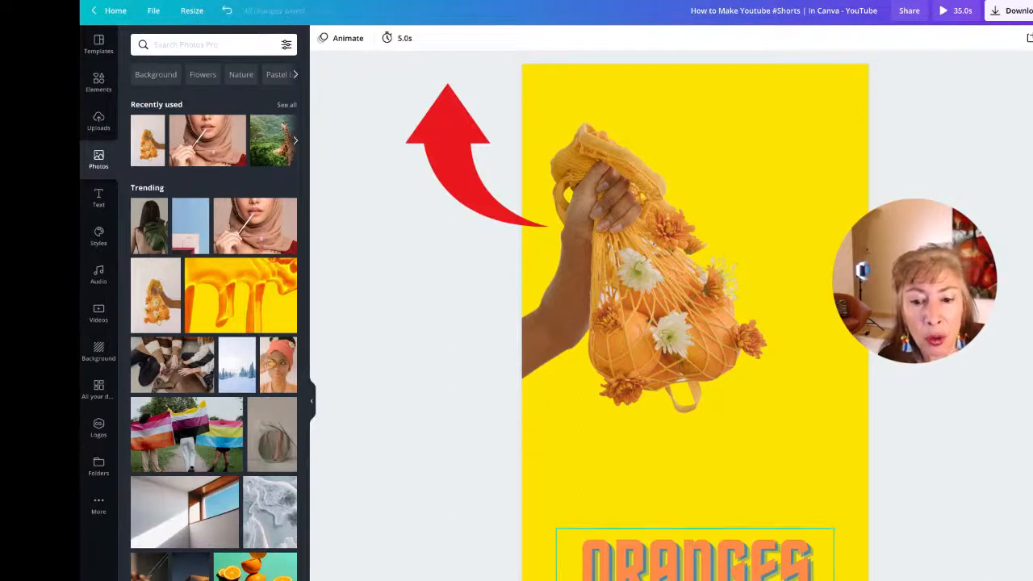
Step: Send the ORANGES title behind the photo, then enlarge the photo and move it up
{"action": "left_click_drag", "start_coordinate": [703, 557], "coordinate": [696, 404]}
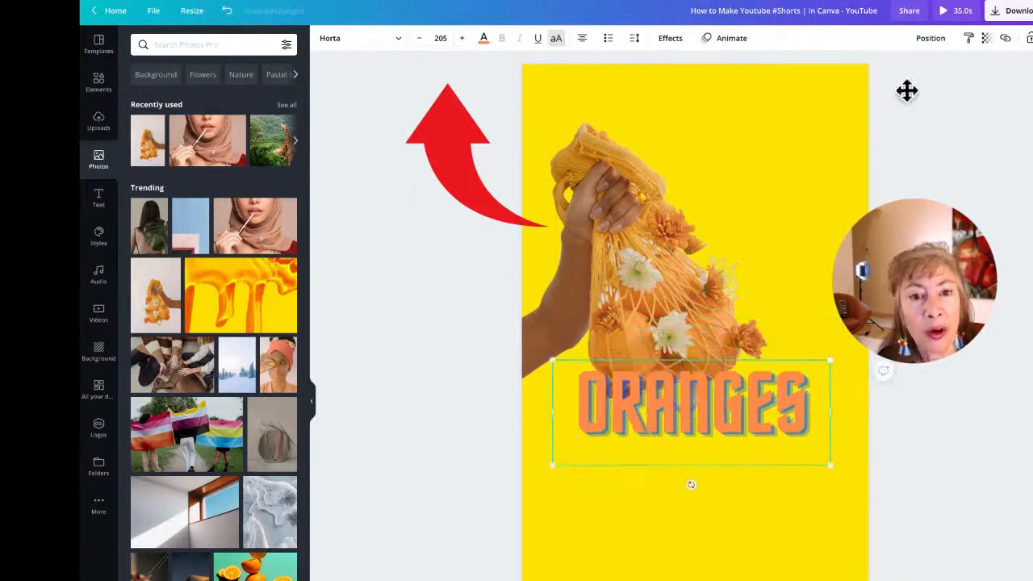
{"action": "left_click", "coordinate": [919, 42]}
{"action": "left_click", "coordinate": [897, 76]}
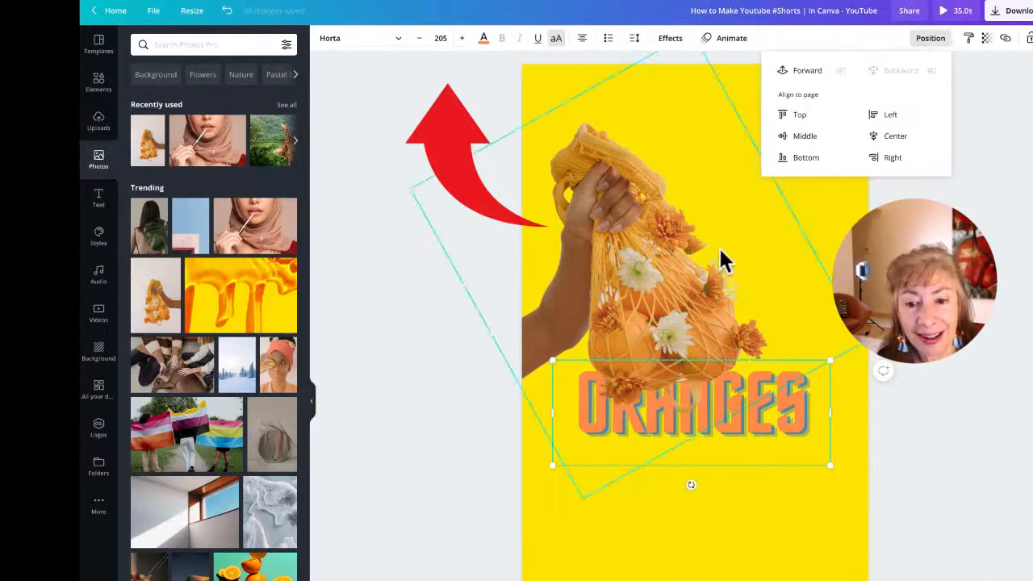
{"action": "left_click_drag", "start_coordinate": [640, 256], "coordinate": [668, 267]}
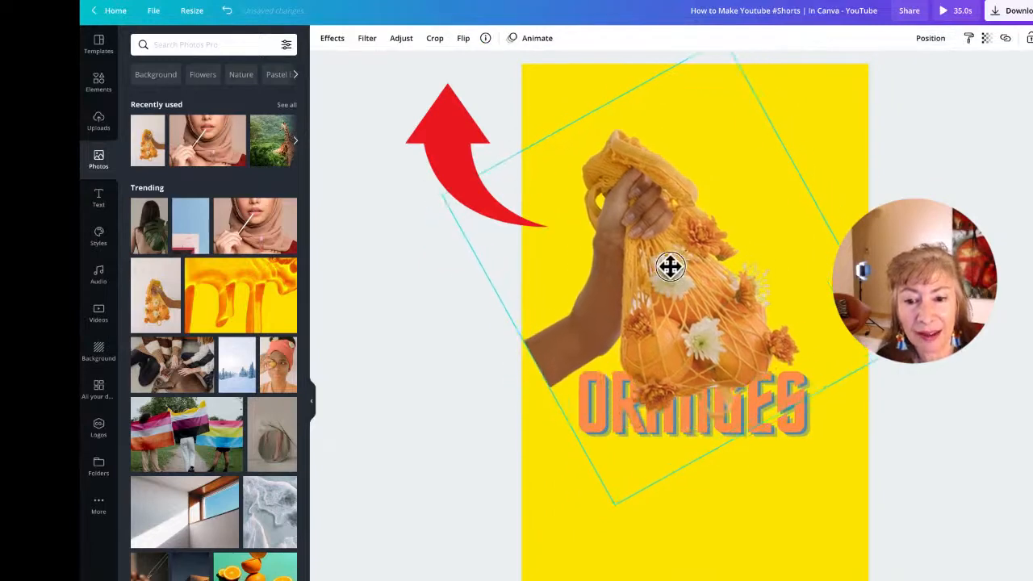
{"action": "left_click_drag", "start_coordinate": [616, 505], "coordinate": [539, 570]}
{"action": "left_click_drag", "start_coordinate": [682, 350], "coordinate": [676, 282]}
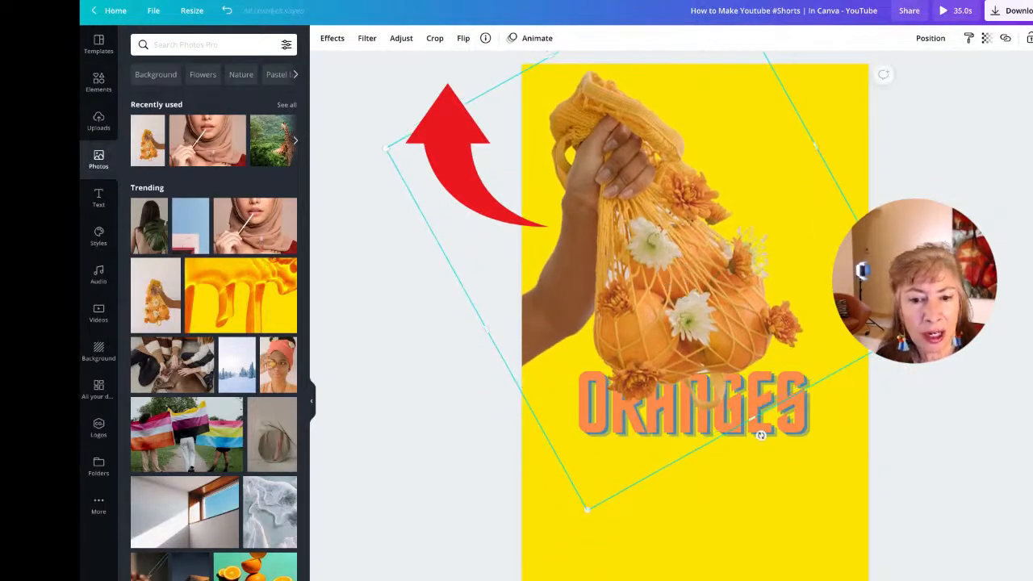
{"action": "left_click", "coordinate": [783, 173]}
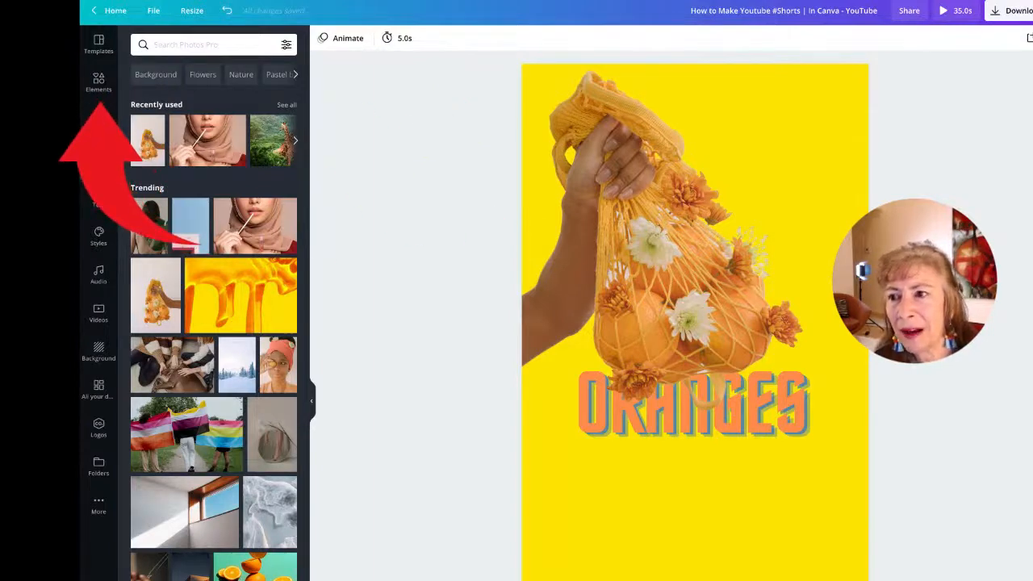
Step: Open the Elements library and select the tilted hand-and-bag photo on the canvas
{"action": "left_click", "coordinate": [95, 84]}
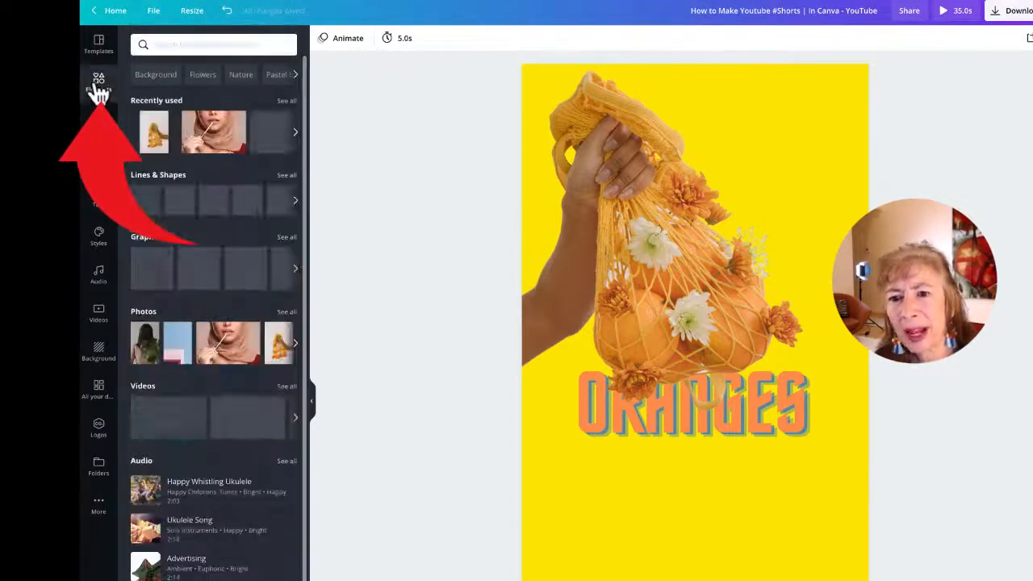
{"action": "left_click", "coordinate": [676, 263]}
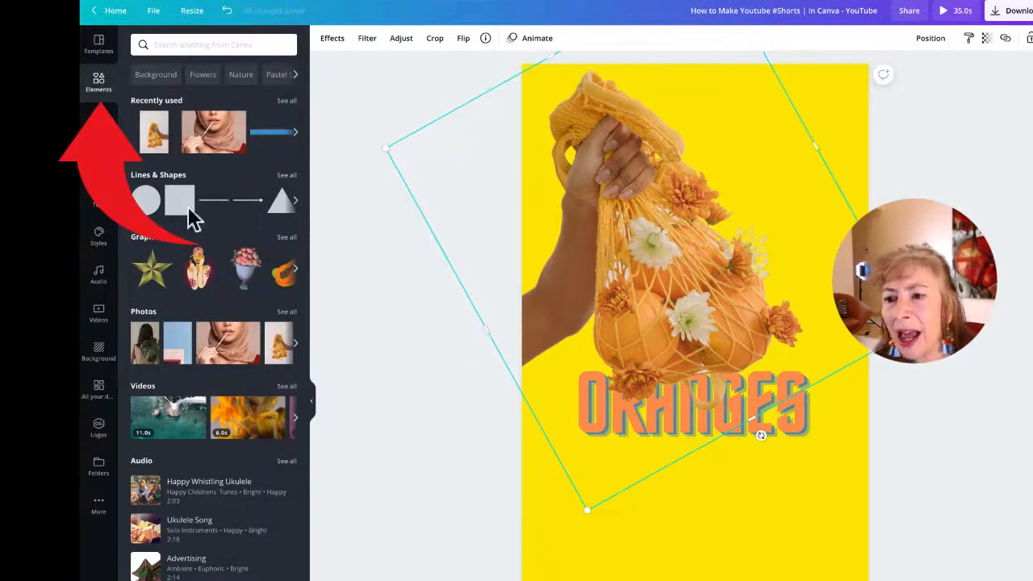
{"action": "scroll", "coordinate": [242, 218], "scroll_direction": "down", "scroll_amount": 1}
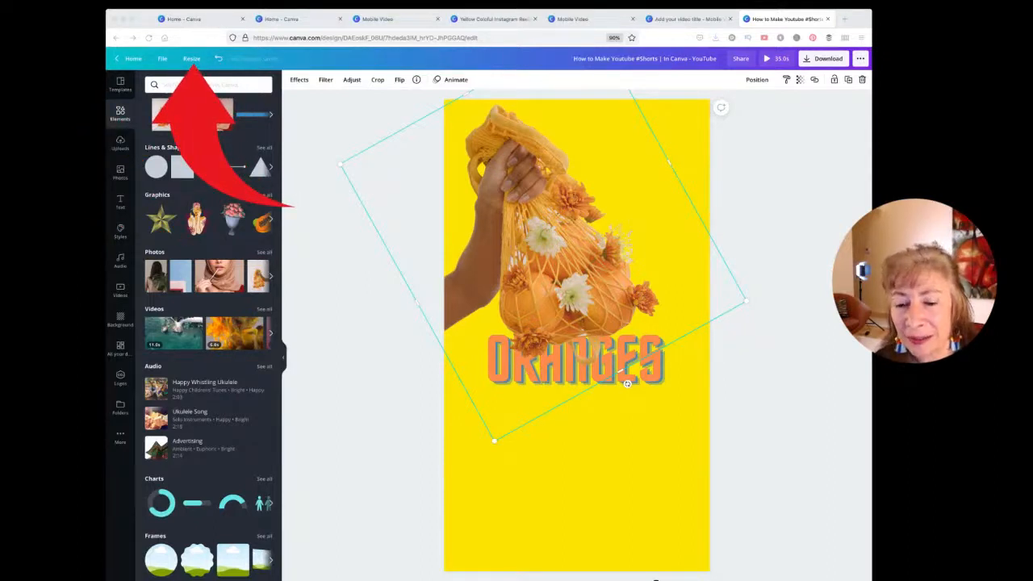
Step: Search sizes for 'youtube', tick YouTube Thumbnail and create a resized copy of the design
{"action": "left_click", "coordinate": [192, 58]}
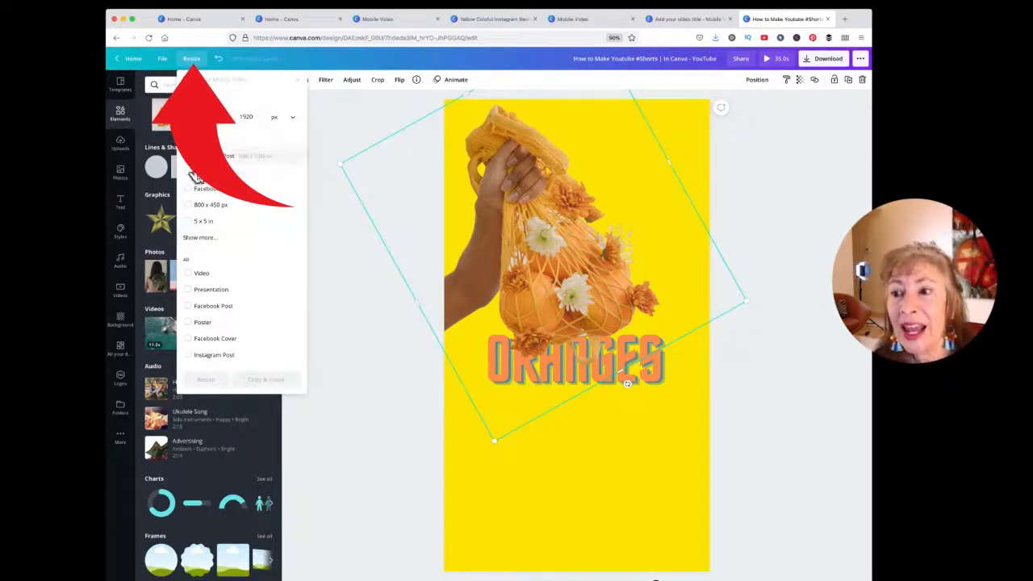
{"action": "left_click", "coordinate": [239, 234]}
{"action": "scroll", "coordinate": [242, 230], "scroll_direction": "down", "scroll_amount": 8}
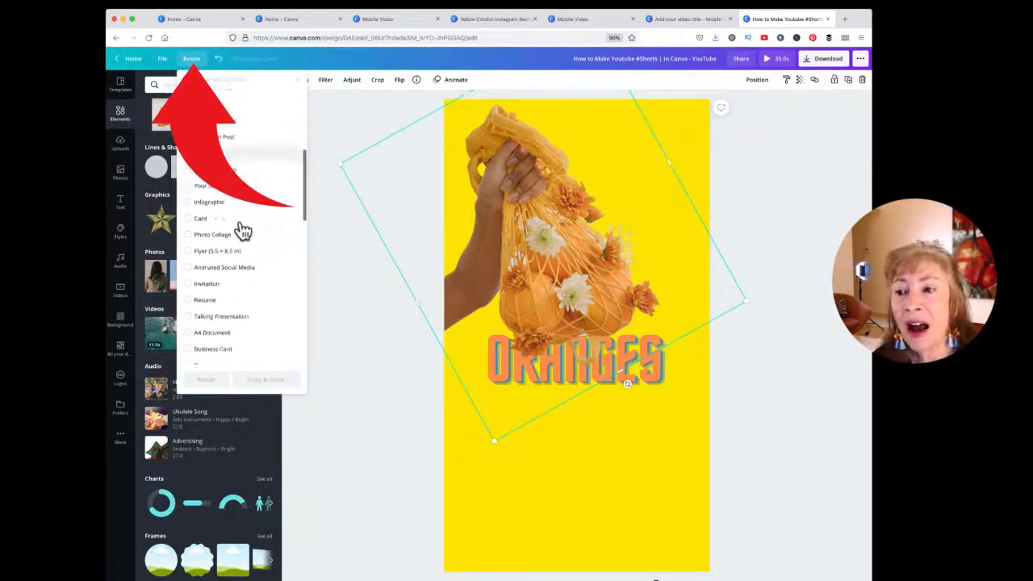
{"action": "scroll", "coordinate": [242, 231], "scroll_direction": "down", "scroll_amount": 3}
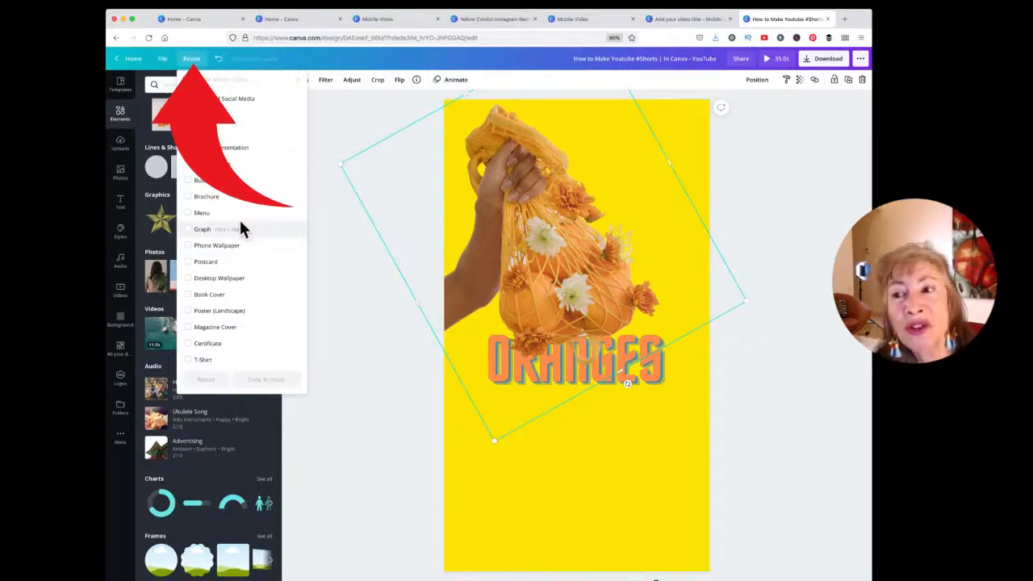
{"action": "scroll", "coordinate": [239, 228], "scroll_direction": "up", "scroll_amount": 12}
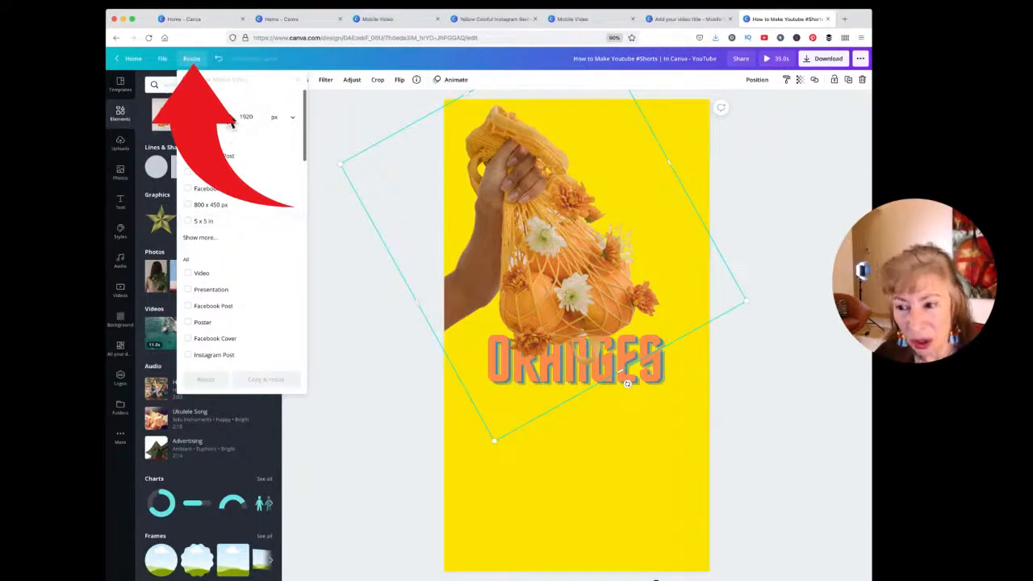
{"action": "type", "text": "youtube"}
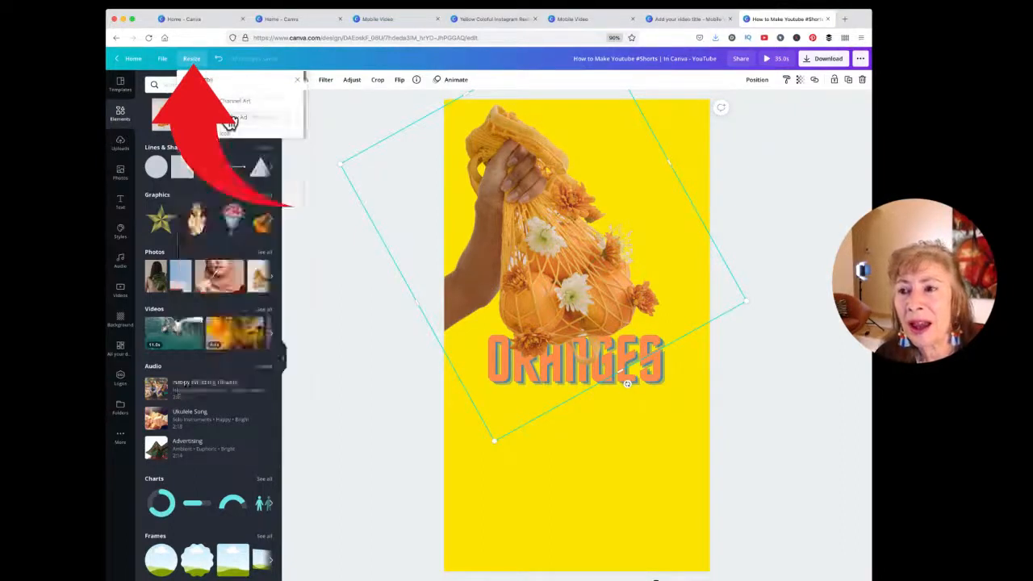
{"action": "key", "text": "BackSpace"}
{"action": "type", "text": "be"}
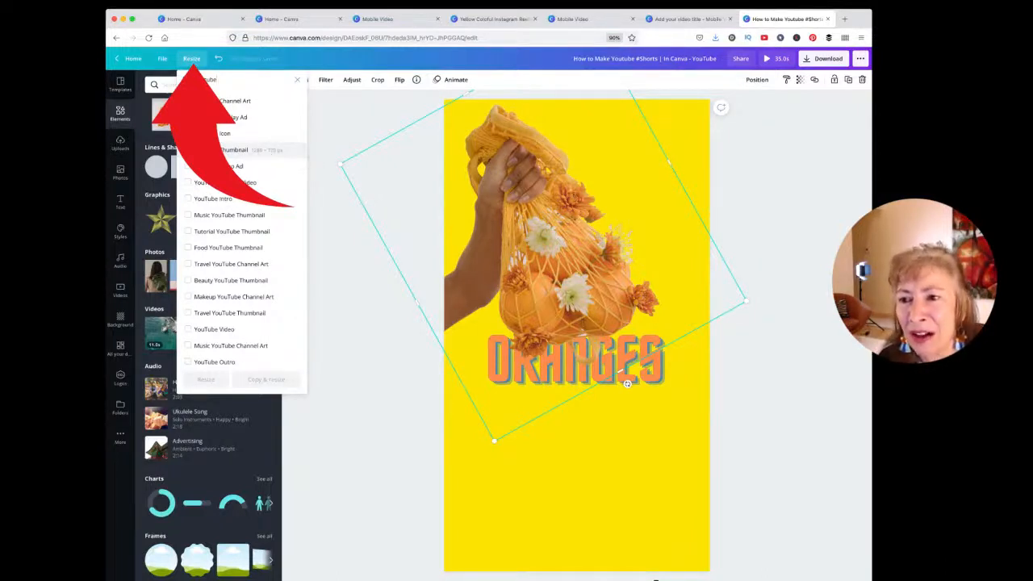
{"action": "left_click", "coordinate": [188, 149]}
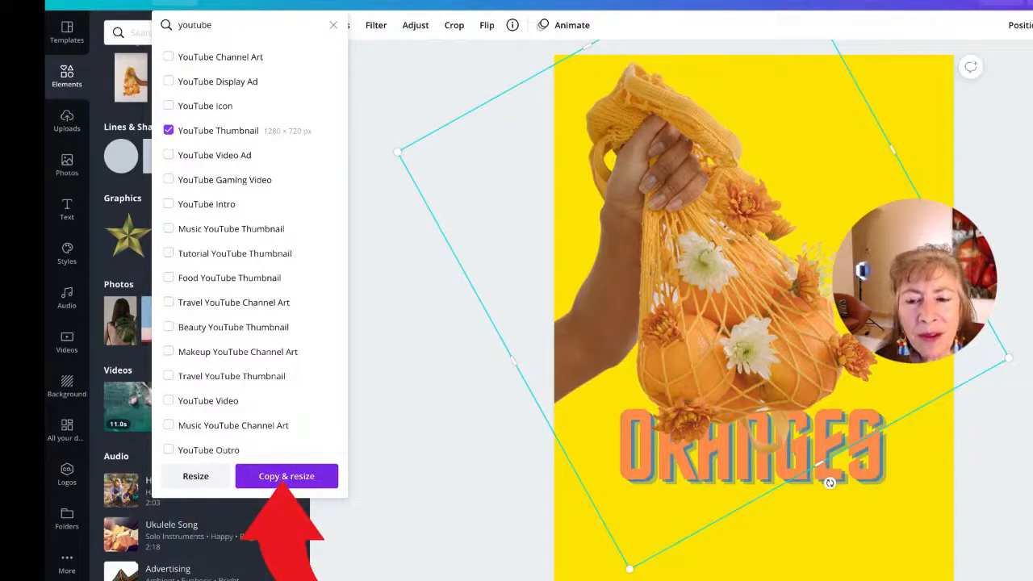
{"action": "left_click", "coordinate": [281, 474]}
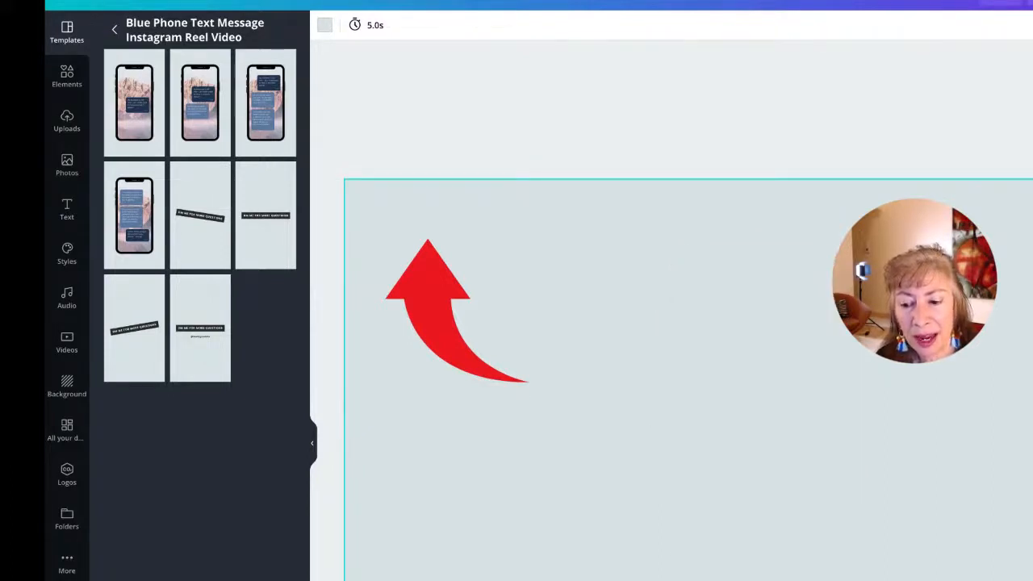
Step: Select the oranges photo in the new landscape thumbnail copy
{"action": "left_click", "coordinate": [743, 312]}
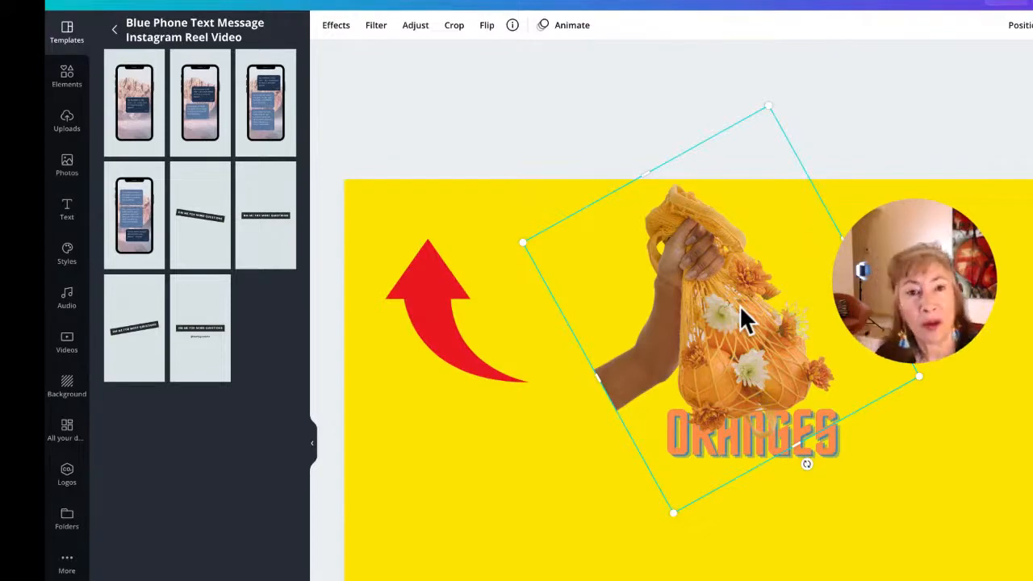
Step: Enlarge the hand-and-bag oranges photo and move it down to the left side
{"action": "left_click_drag", "start_coordinate": [525, 245], "coordinate": [320, 207]}
{"action": "left_click_drag", "start_coordinate": [594, 393], "coordinate": [583, 459]}
{"action": "left_click_drag", "start_coordinate": [835, 484], "coordinate": [951, 574]}
{"action": "left_click_drag", "start_coordinate": [704, 494], "coordinate": [618, 491]}
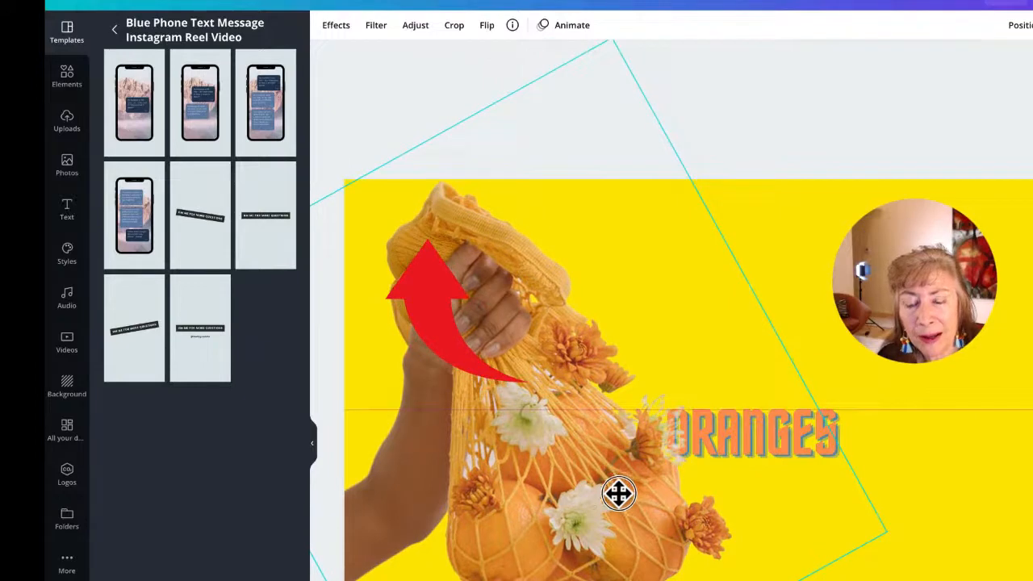
Step: Move the ORANGES title up and enlarge it across the top right
{"action": "left_click", "coordinate": [847, 428]}
{"action": "left_click_drag", "start_coordinate": [847, 427], "coordinate": [779, 249]}
{"action": "left_click_drag", "start_coordinate": [786, 309], "coordinate": [1031, 450]}
{"action": "left_click_drag", "start_coordinate": [952, 323], "coordinate": [910, 308]}
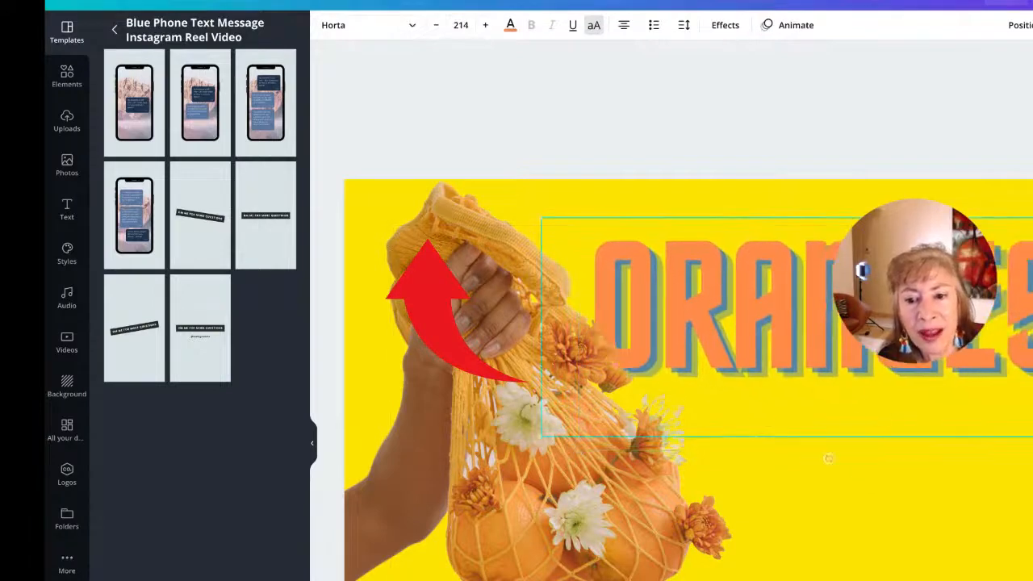
{"action": "left_click", "coordinate": [886, 508]}
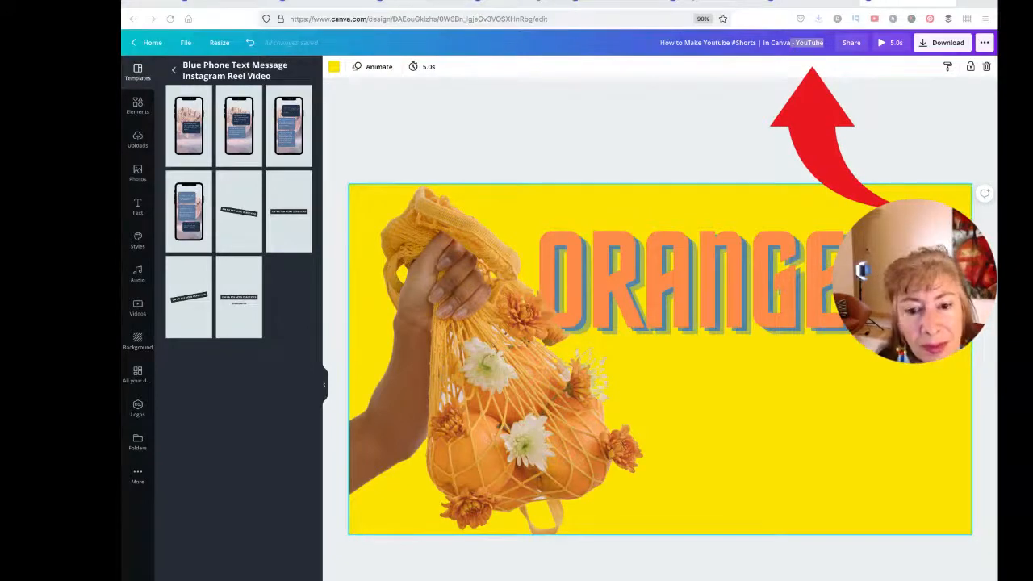
Step: Search Elements for 'oranges' and place a flat orange graphic in the bottom-right corner
{"action": "mouse_move", "coordinate": [749, 300]}
{"action": "left_mouse_down"}
{"action": "mouse_move", "coordinate": [756, 269]}
{"action": "mouse_move", "coordinate": [736, 286]}
{"action": "left_mouse_up"}
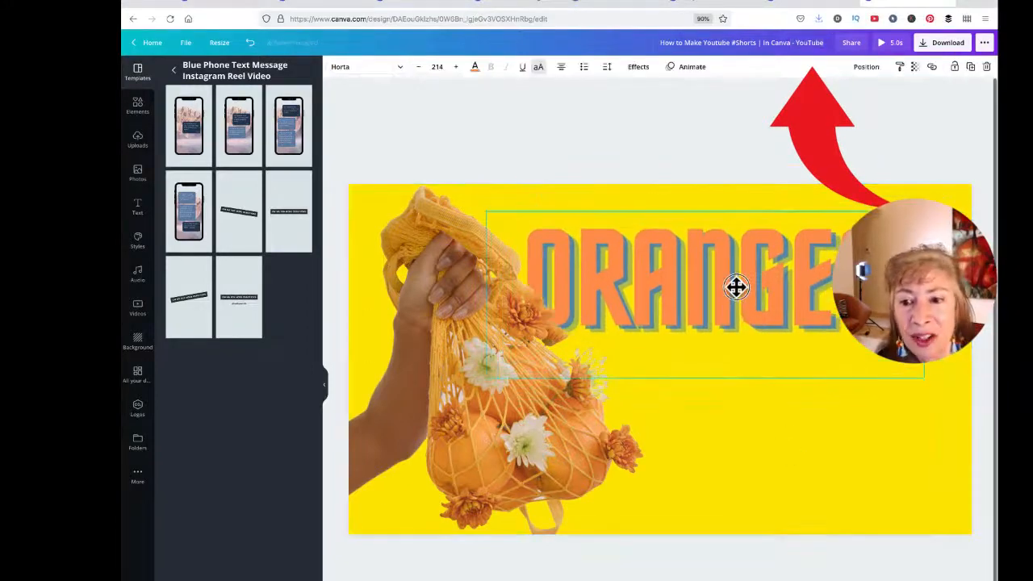
{"action": "left_click", "coordinate": [138, 107]}
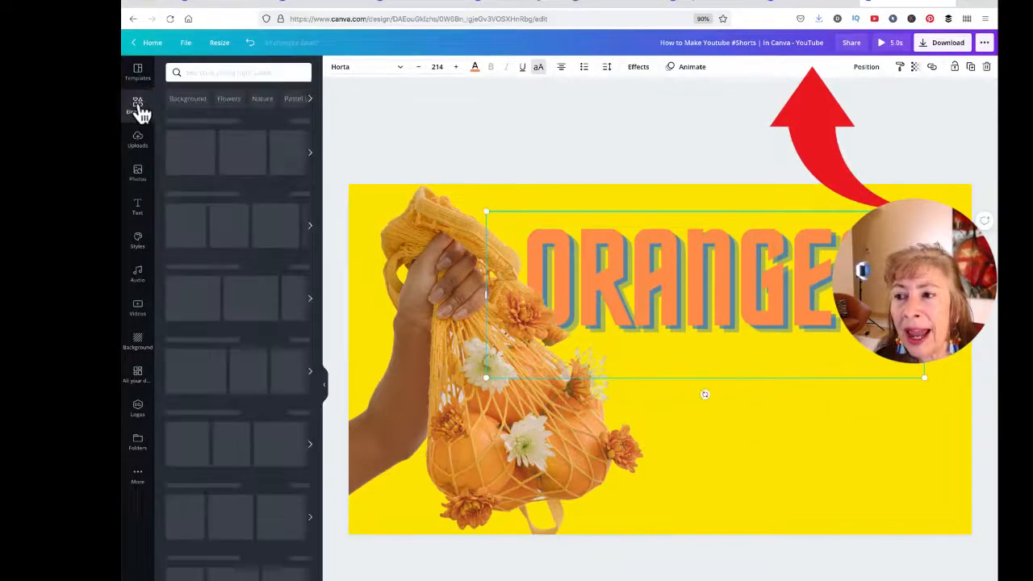
{"action": "left_click", "coordinate": [226, 72]}
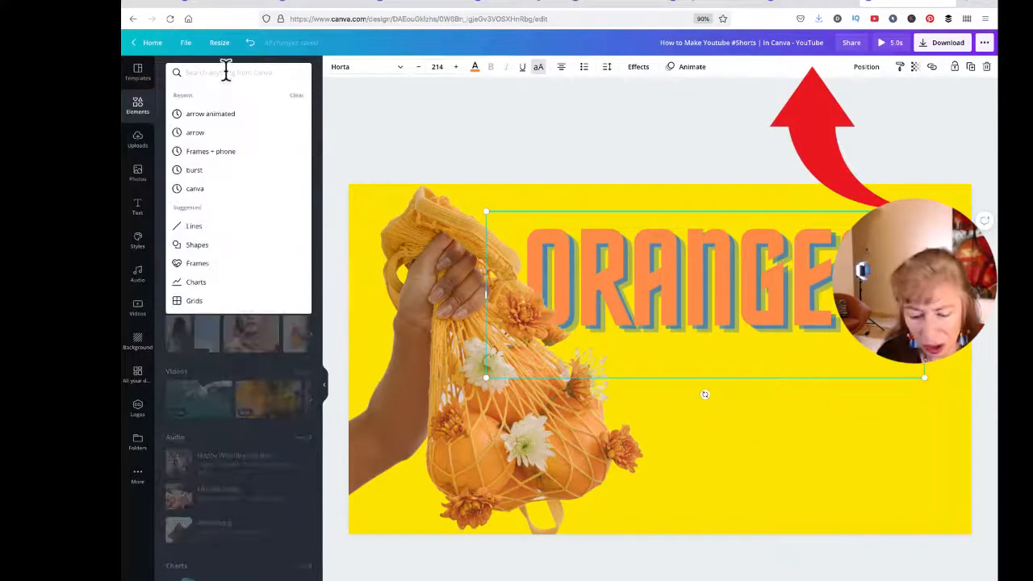
{"action": "type", "text": "oranges"}
{"action": "key", "text": "Return"}
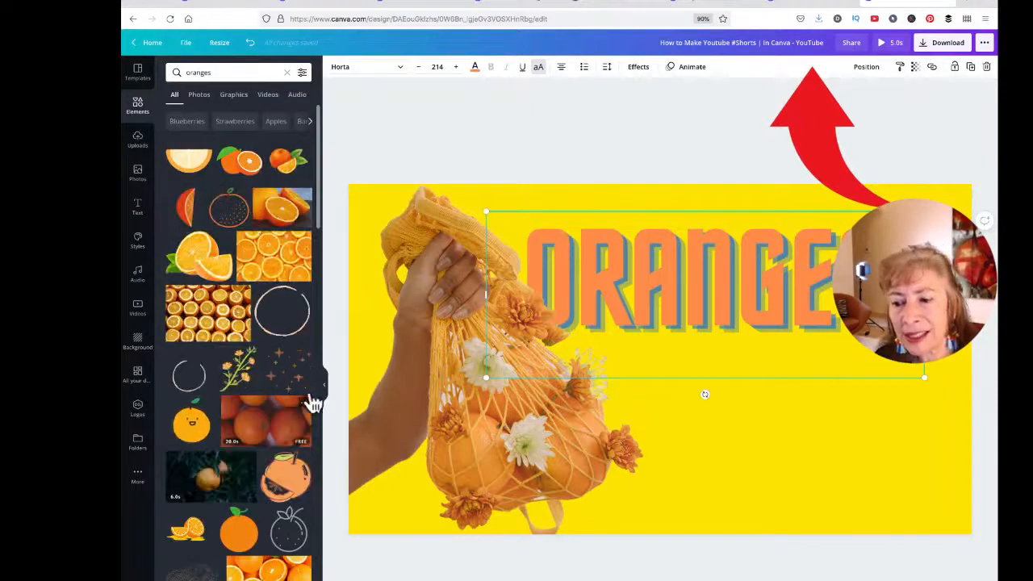
{"action": "left_click", "coordinate": [238, 547]}
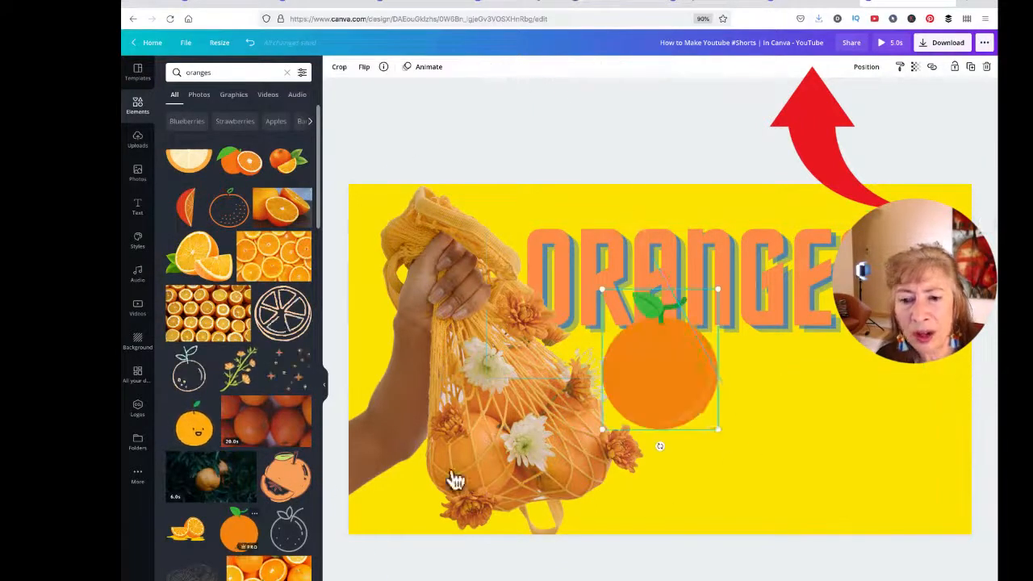
{"action": "left_click_drag", "start_coordinate": [656, 350], "coordinate": [892, 410]}
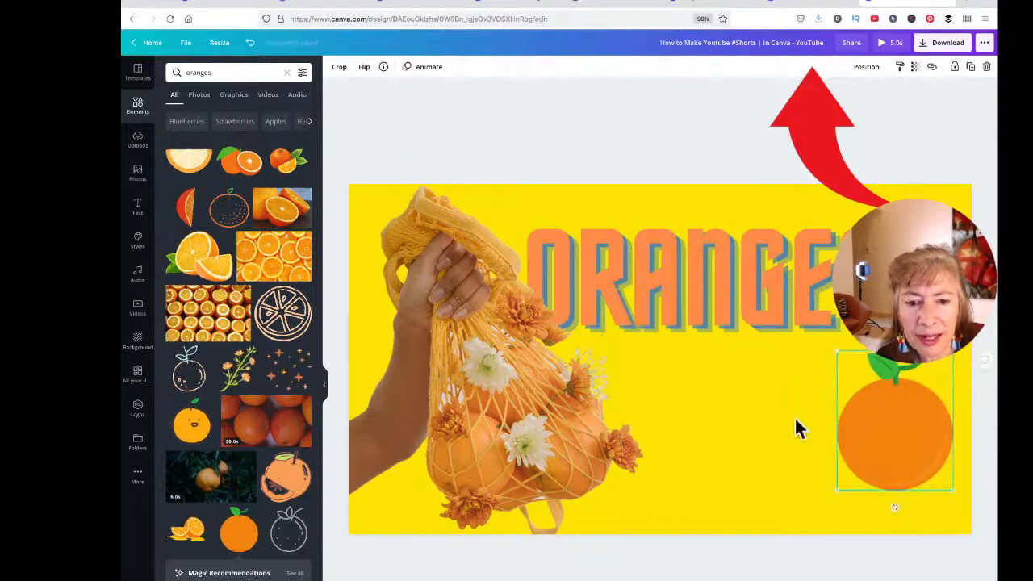
Step: Add and shrink the leafy orange photo, then delete the flat orange graphic
{"action": "scroll", "coordinate": [216, 380], "scroll_direction": "down", "scroll_amount": 6}
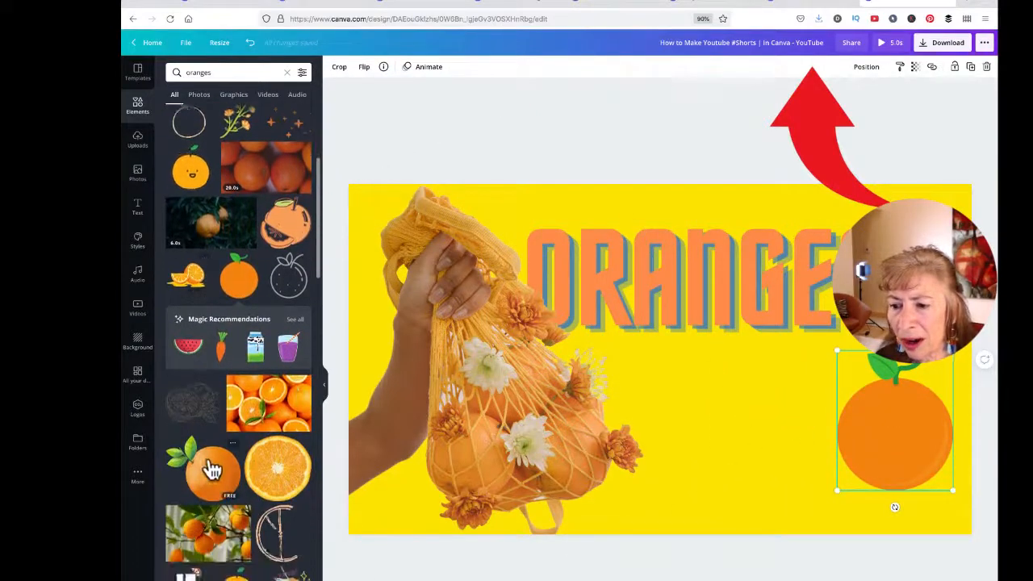
{"action": "left_click", "coordinate": [207, 472]}
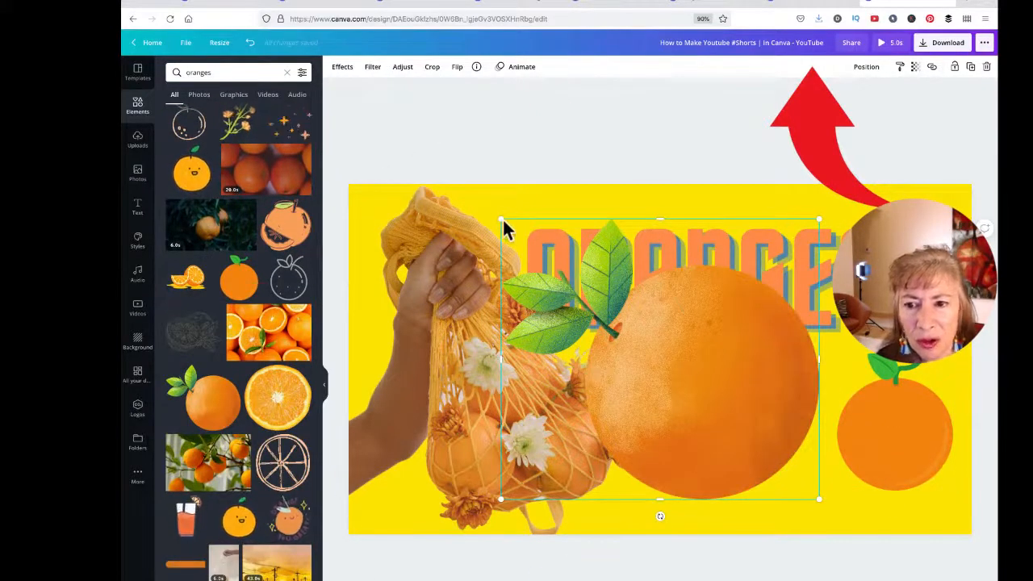
{"action": "left_click_drag", "start_coordinate": [501, 218], "coordinate": [626, 325]}
{"action": "left_click", "coordinate": [894, 420]}
{"action": "key", "text": "Delete"}
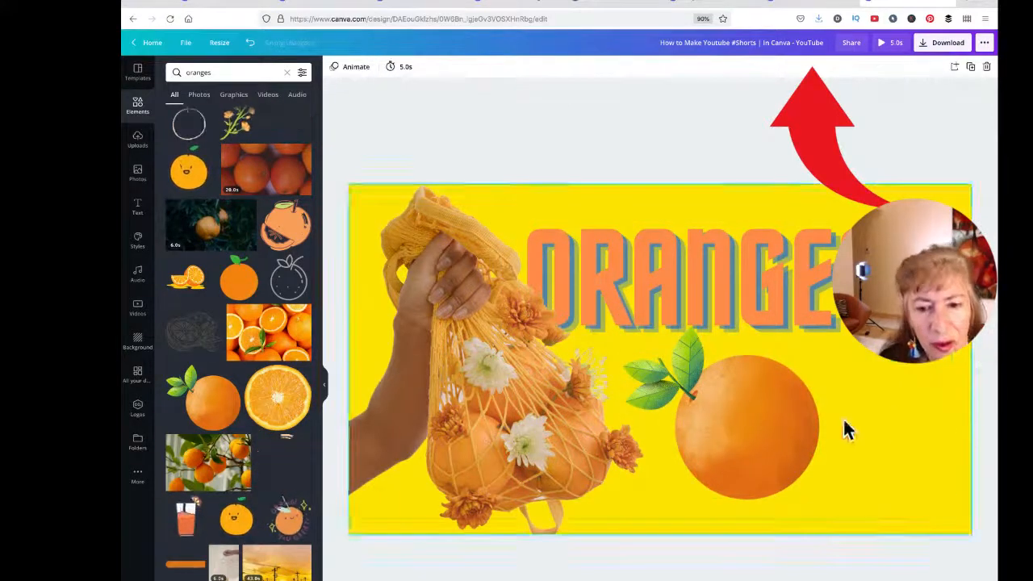
{"action": "left_click", "coordinate": [746, 423]}
Step: Move the leafy orange to the bottom-right corner and delete a stray copy
{"action": "left_click_drag", "start_coordinate": [746, 423], "coordinate": [857, 491]}
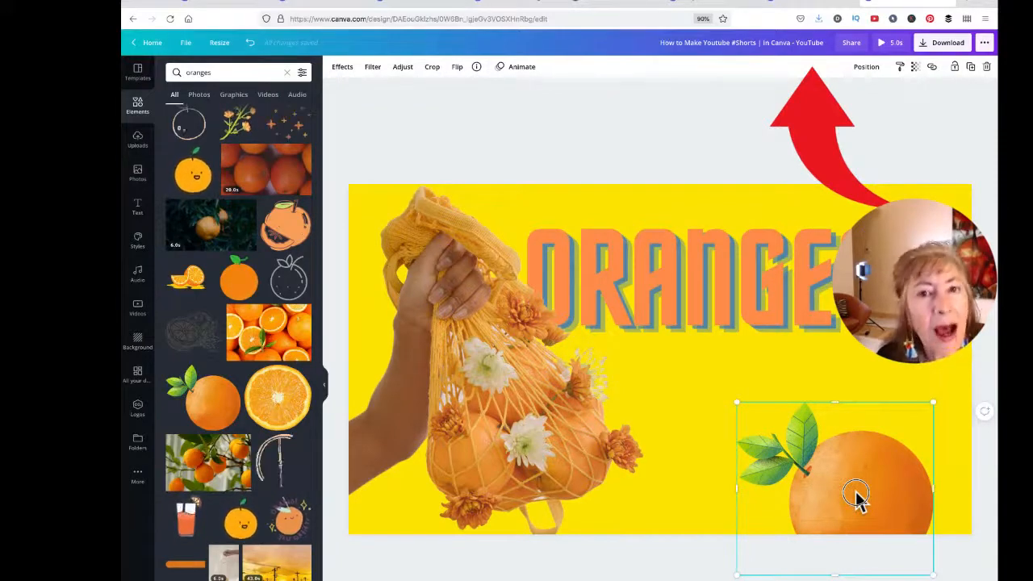
{"action": "left_click_drag", "start_coordinate": [858, 495], "coordinate": [724, 361]}
{"action": "key", "text": "Delete"}
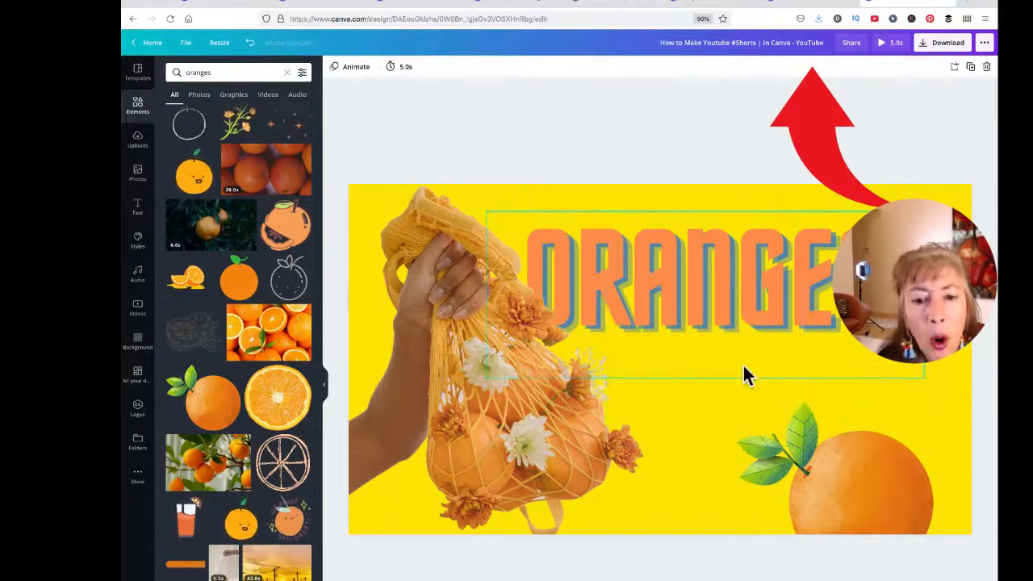
{"action": "left_click", "coordinate": [858, 484]}
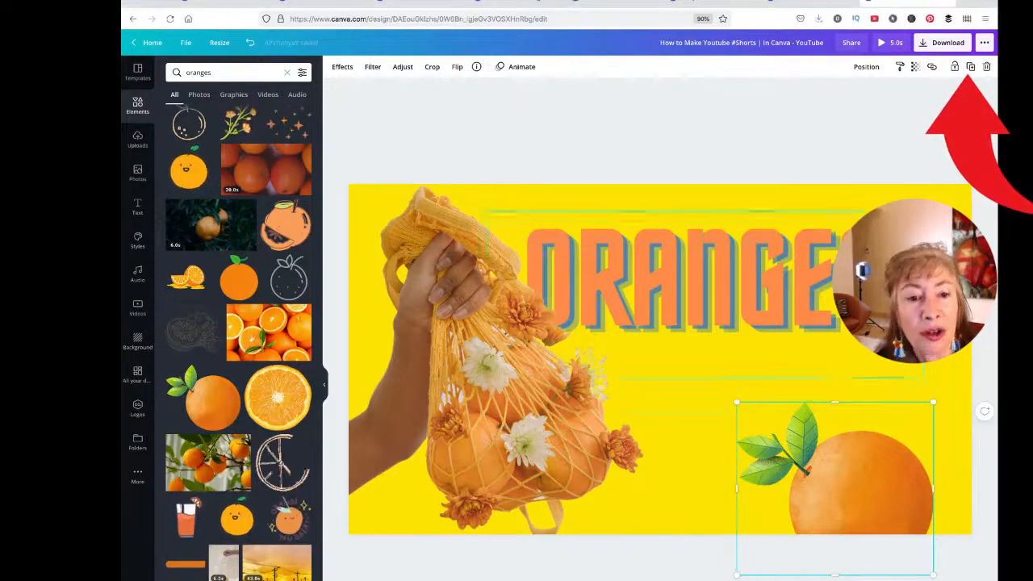
Step: Duplicate the leafy orange, shrink the copy and place it in the top-right corner
{"action": "left_click", "coordinate": [969, 66]}
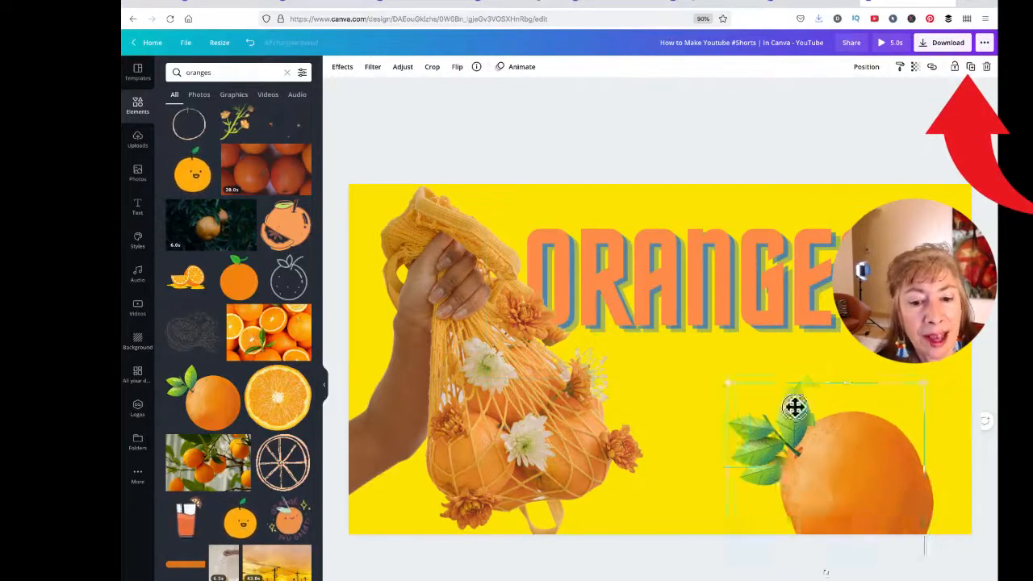
{"action": "left_click_drag", "start_coordinate": [793, 408], "coordinate": [591, 360]}
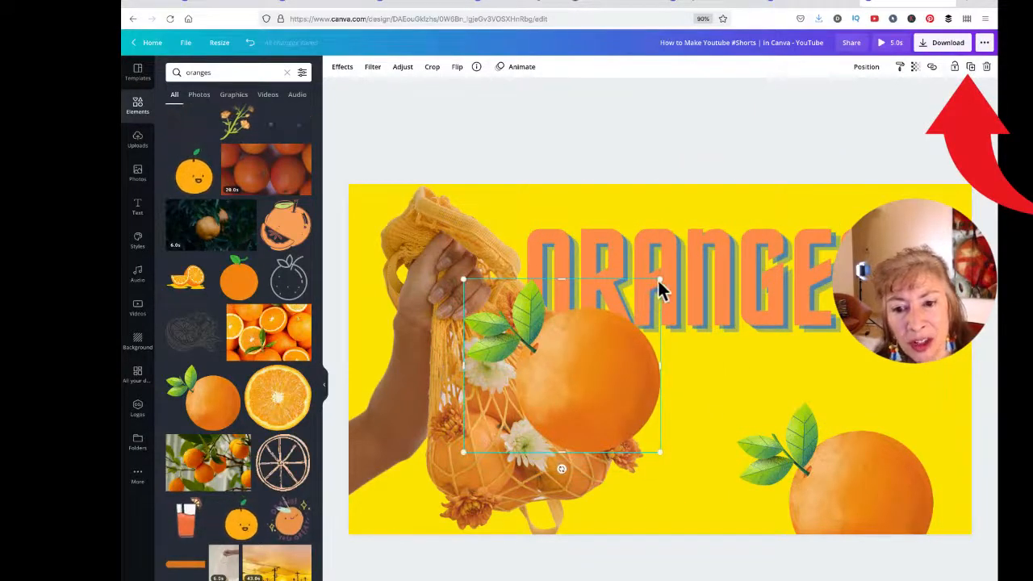
{"action": "left_click_drag", "start_coordinate": [659, 280], "coordinate": [547, 377]}
{"action": "left_click_drag", "start_coordinate": [516, 423], "coordinate": [894, 230]}
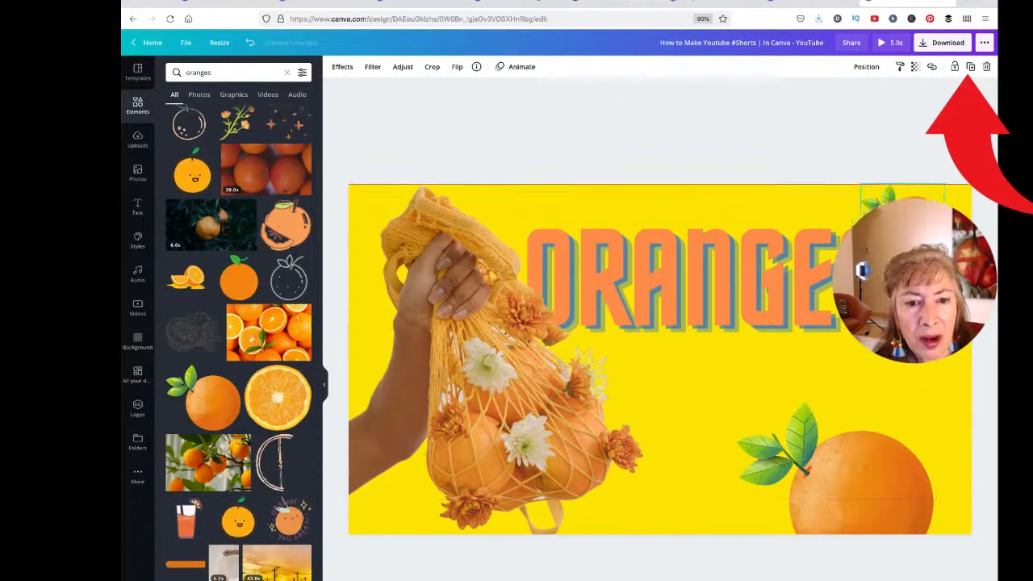
Step: Lower the ORANGES title, shift the big leafy orange left, and select the title word
{"action": "left_click_drag", "start_coordinate": [793, 299], "coordinate": [801, 334]}
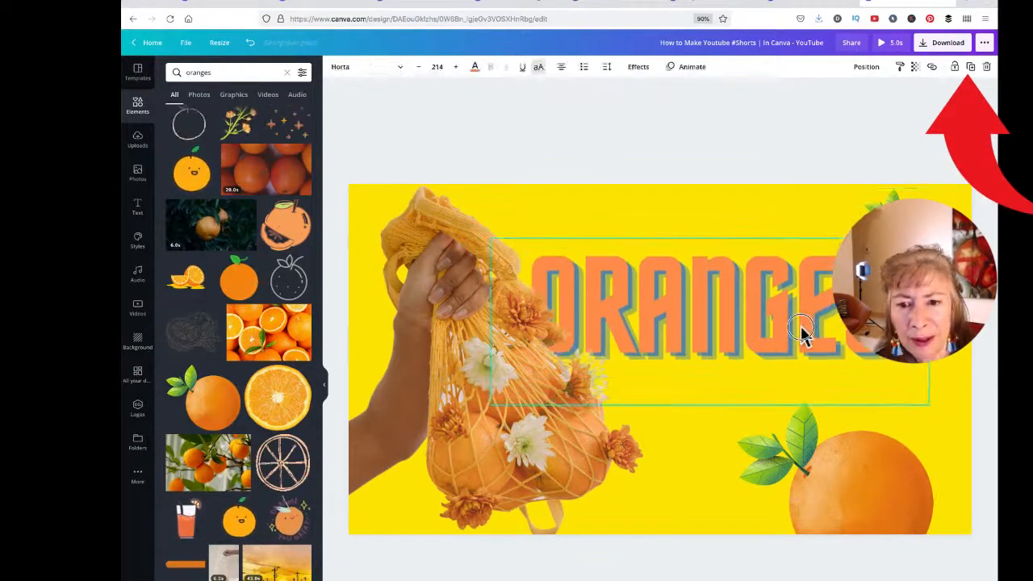
{"action": "left_click", "coordinate": [869, 509]}
{"action": "left_click_drag", "start_coordinate": [869, 509], "coordinate": [766, 496]}
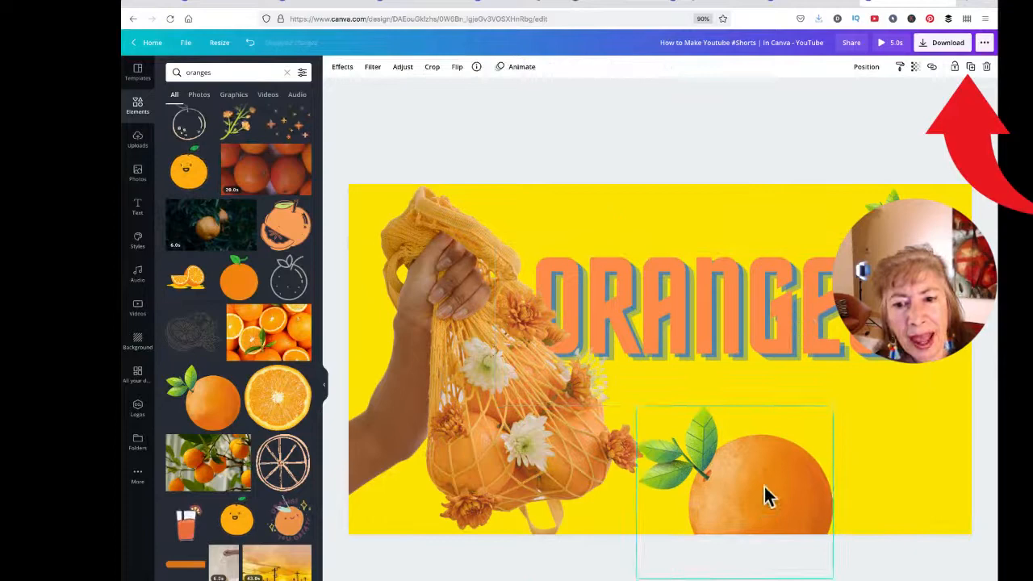
{"action": "left_click", "coordinate": [691, 299]}
{"action": "double_click", "coordinate": [691, 299]}
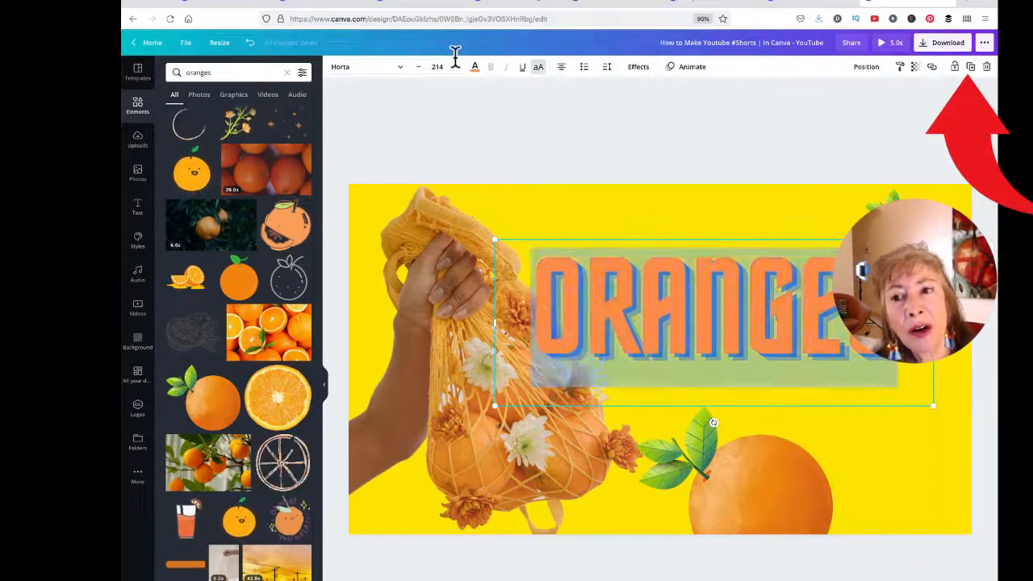
Step: Try green, lime, blue and red on the ORANGES title, then return it to orange
{"action": "left_click", "coordinate": [475, 68]}
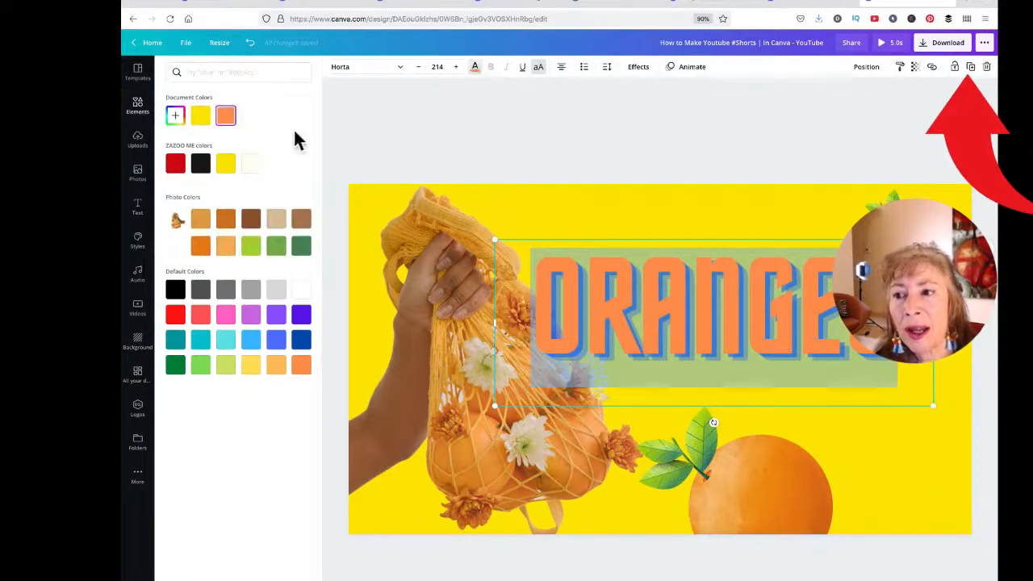
{"action": "left_click", "coordinate": [1006, 208]}
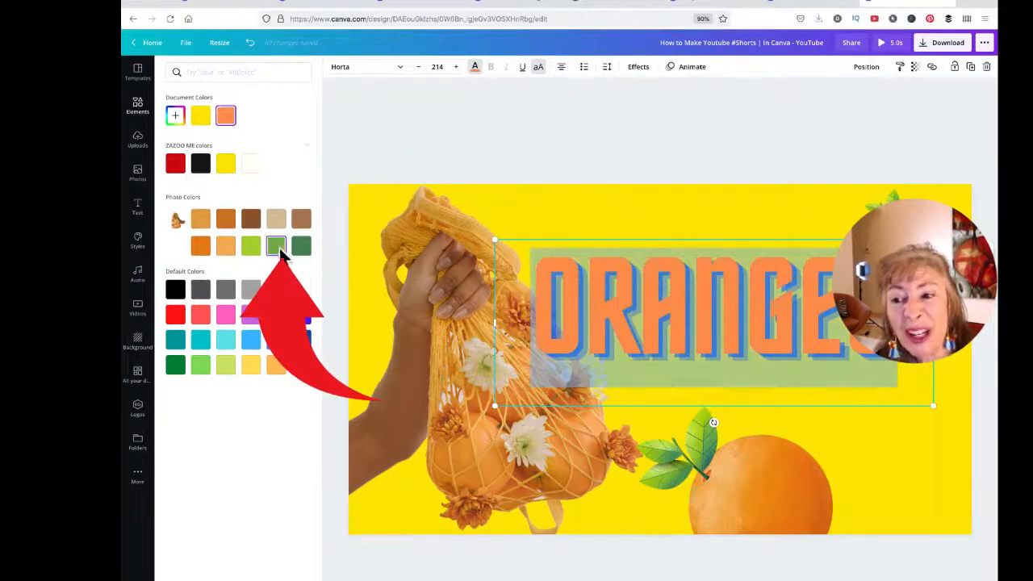
{"action": "left_click", "coordinate": [276, 246]}
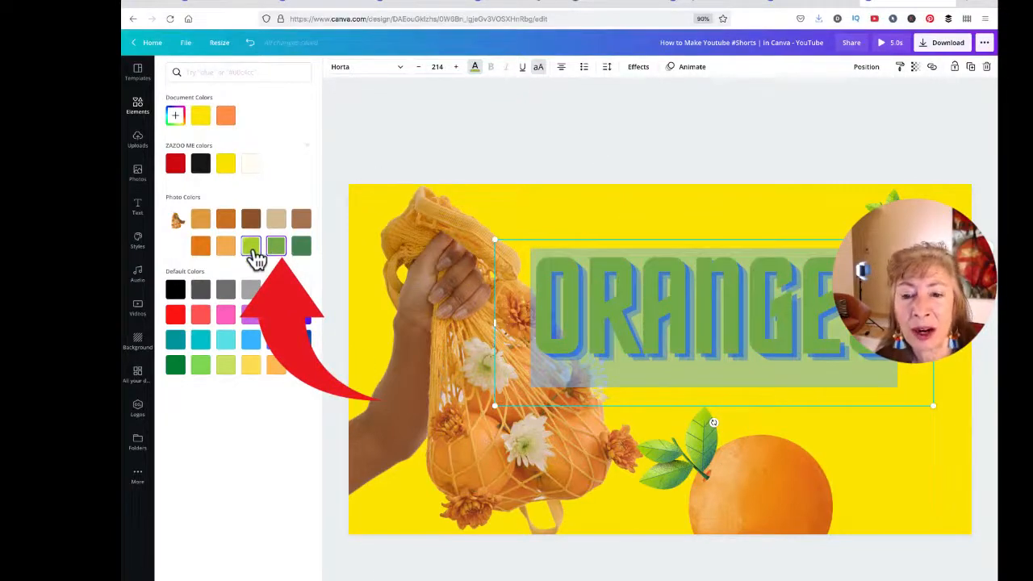
{"action": "left_click", "coordinate": [253, 248]}
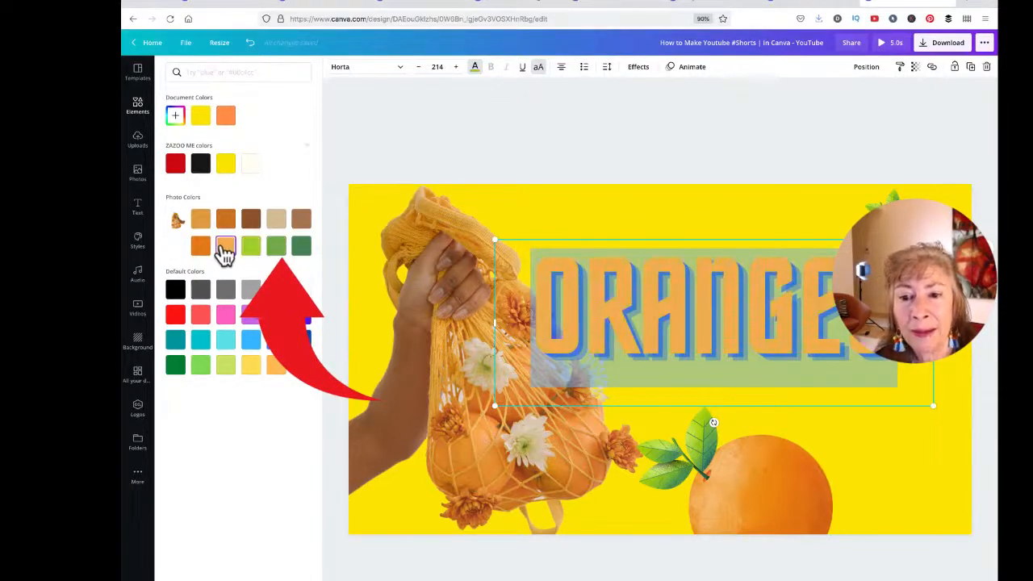
{"action": "left_click", "coordinate": [250, 339]}
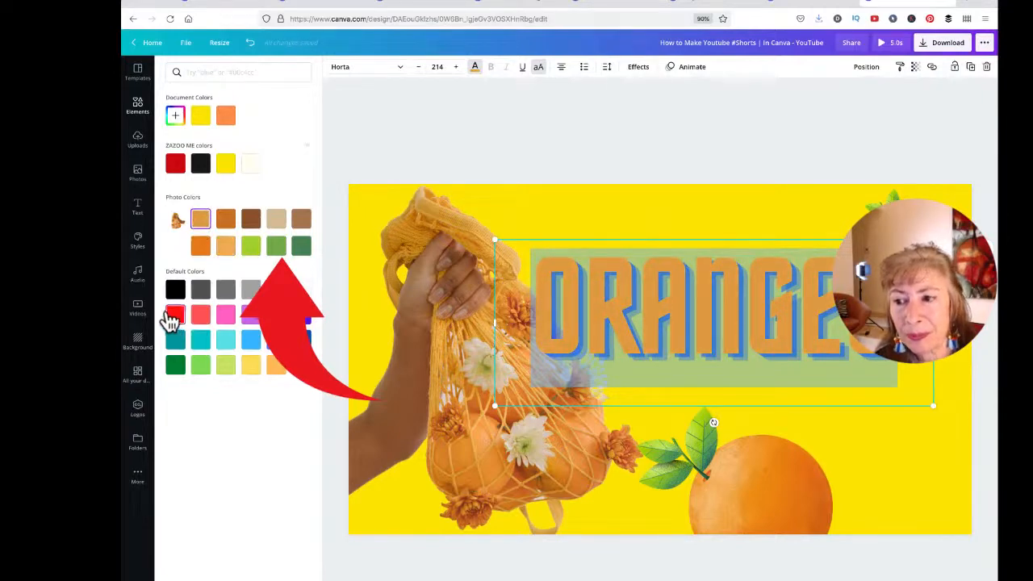
{"action": "left_click", "coordinate": [175, 314]}
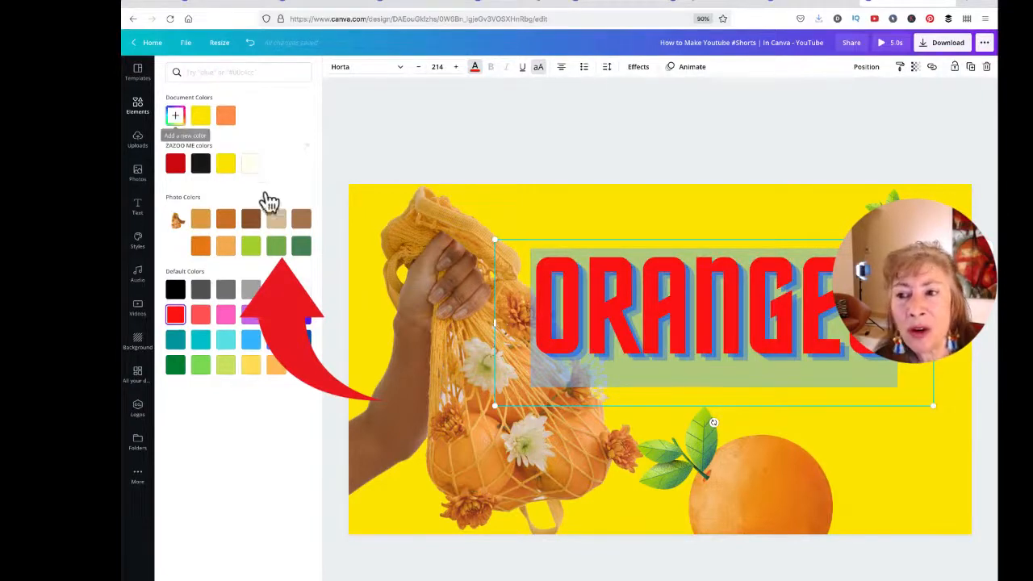
{"action": "left_click", "coordinate": [225, 115]}
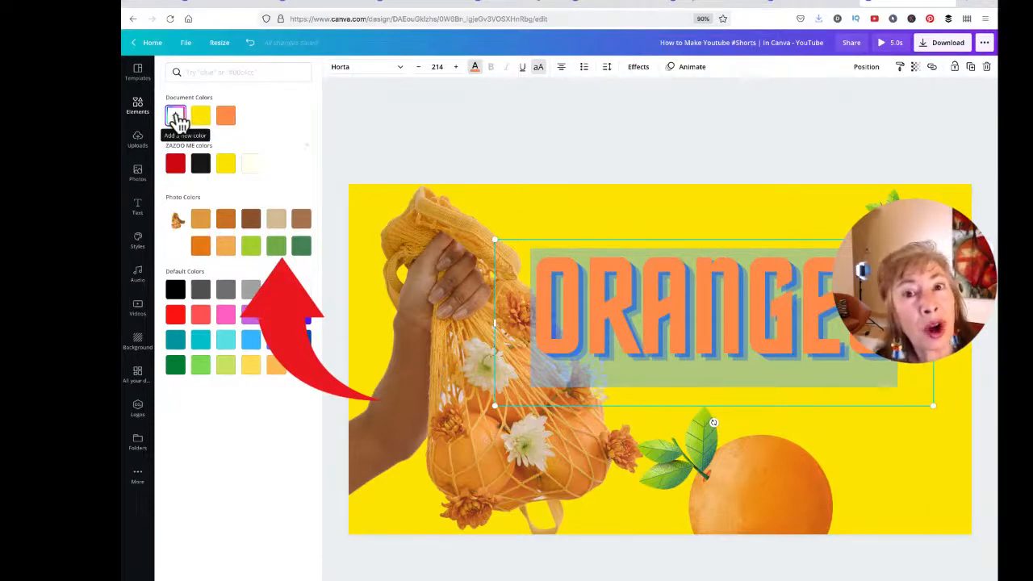
Step: Mix a custom rich orange for the title by adjusting the hue and shade
{"action": "left_click", "coordinate": [175, 115]}
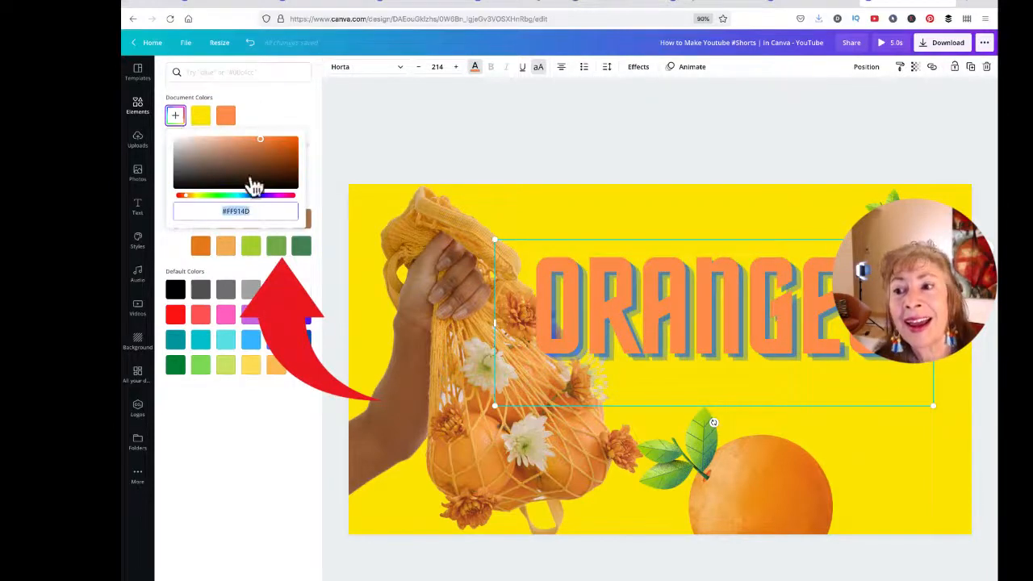
{"action": "left_click_drag", "start_coordinate": [184, 196], "coordinate": [186, 196]}
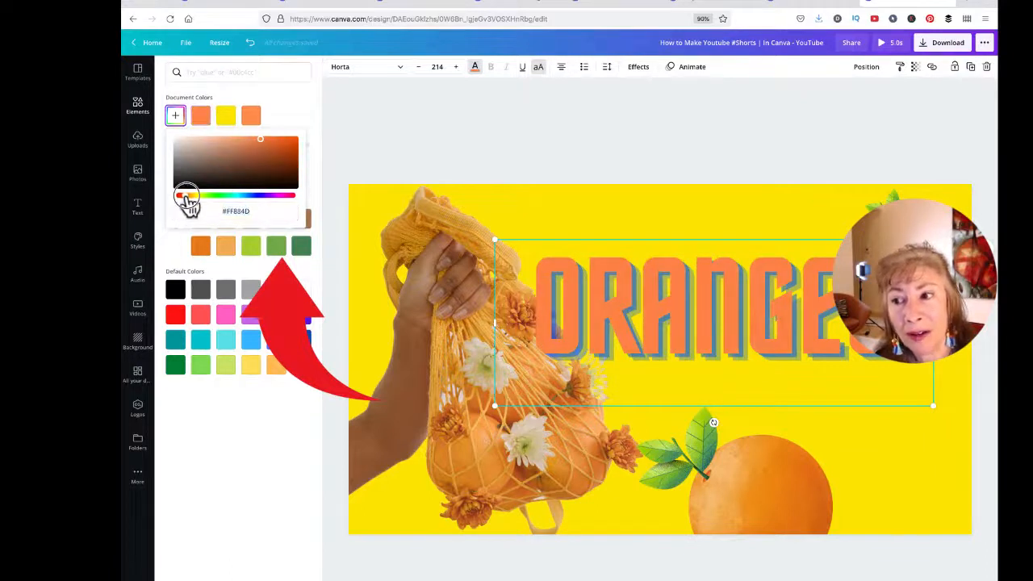
{"action": "left_click_drag", "start_coordinate": [186, 201], "coordinate": [190, 203]}
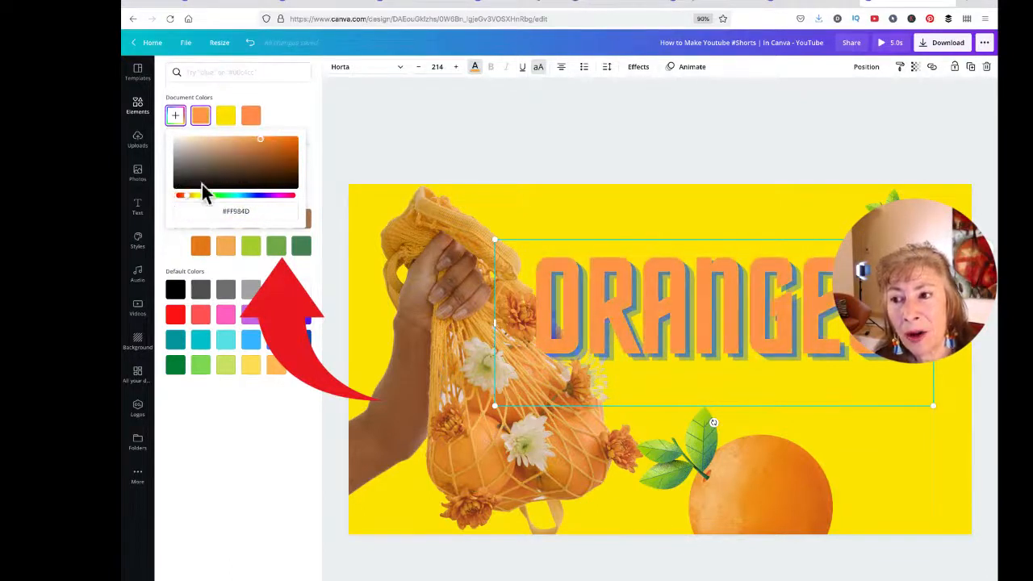
{"action": "left_click_drag", "start_coordinate": [262, 144], "coordinate": [296, 143]}
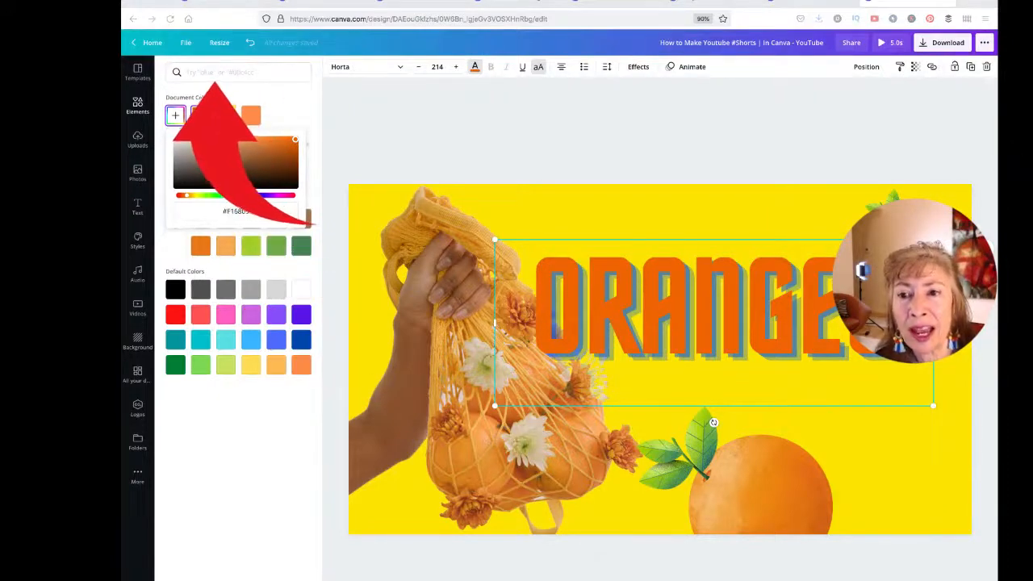
Step: Search palettes for 'neon orange' and apply the bright orange from Sip of Orange
{"action": "left_click", "coordinate": [249, 72]}
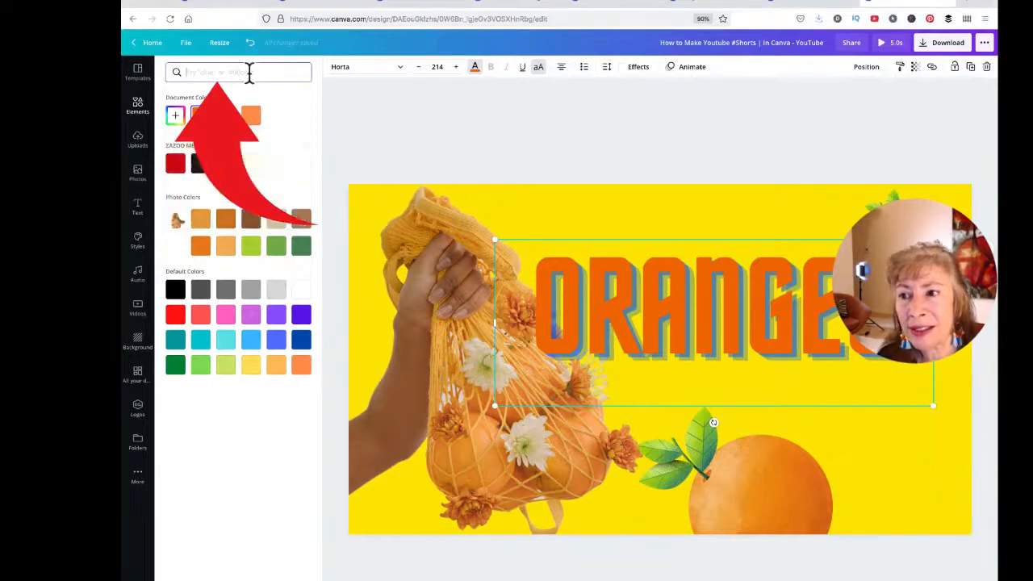
{"action": "type", "text": "neon "}
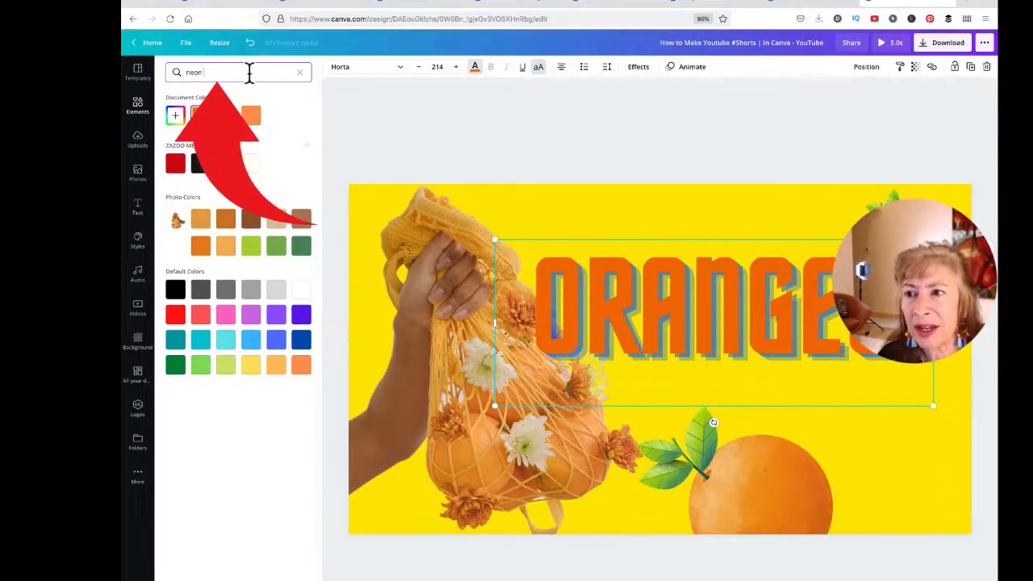
{"action": "type", "text": "orange"}
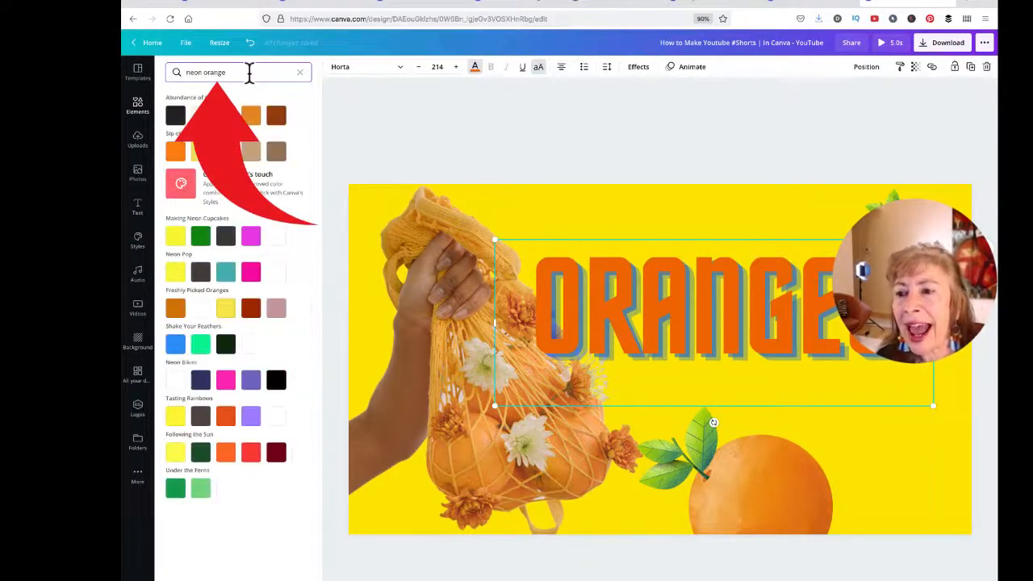
{"action": "left_click", "coordinate": [997, 201]}
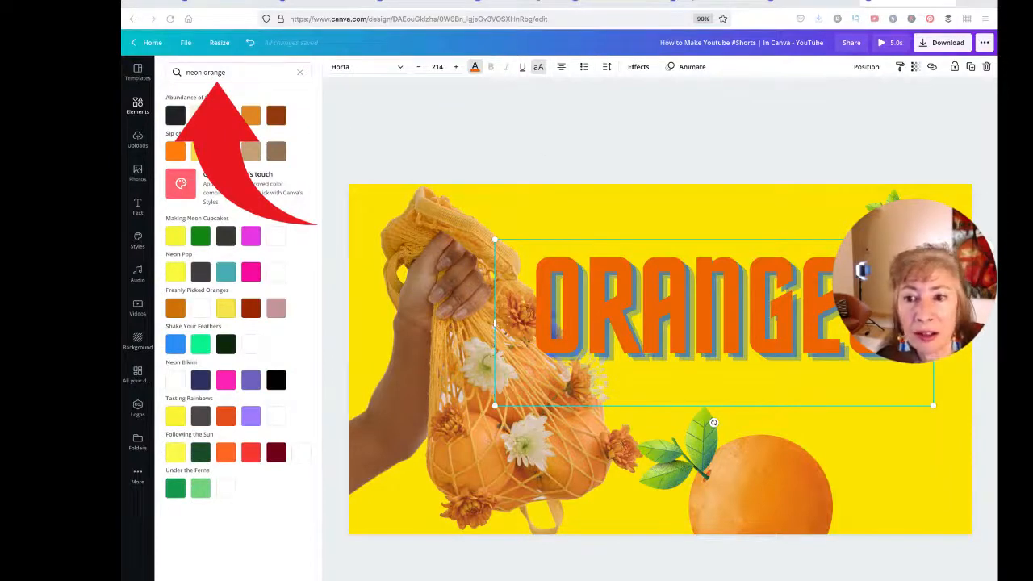
{"action": "left_click", "coordinate": [174, 155]}
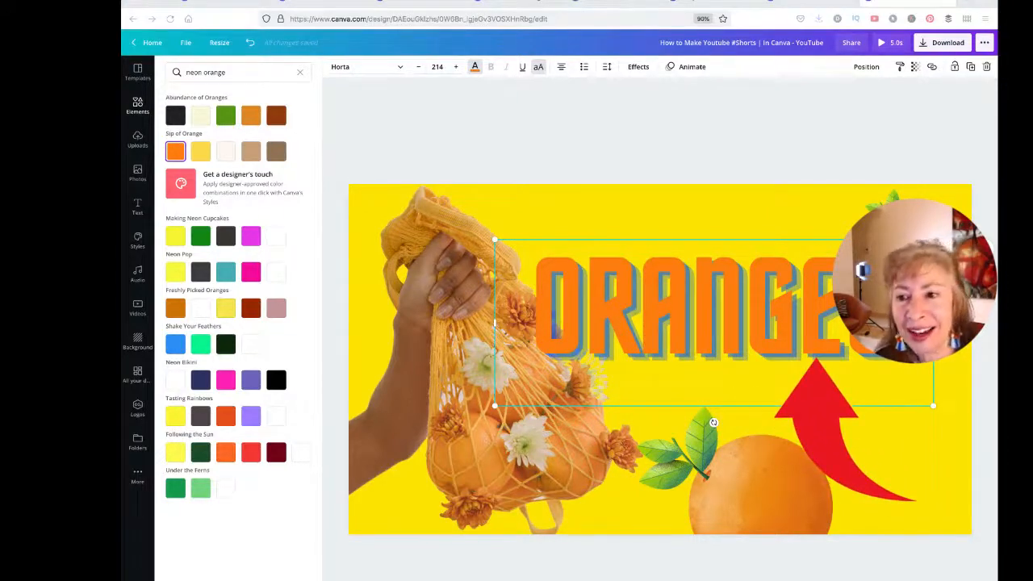
{"action": "left_click", "coordinate": [638, 67]}
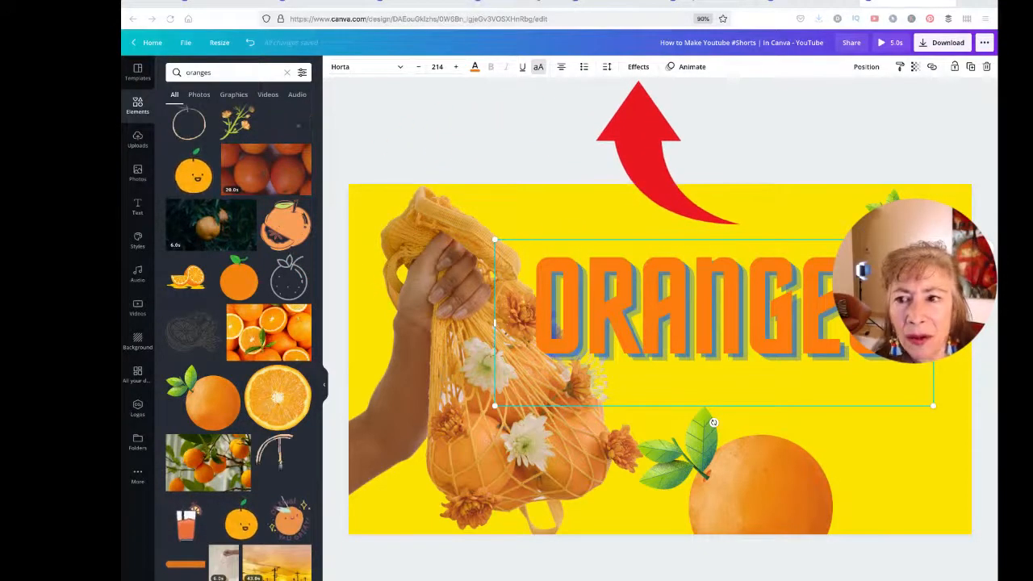
Step: Preview Splice, Hollow, Lift, Shadow, Glitch and Neon effects on the title, landing on Echo
{"action": "left_click", "coordinate": [638, 69]}
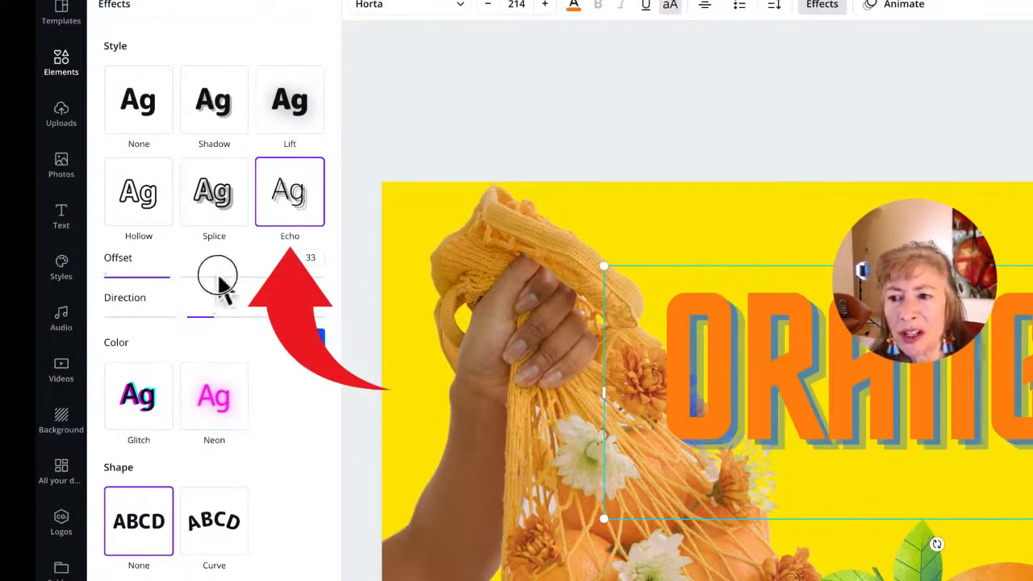
{"action": "left_click", "coordinate": [218, 206]}
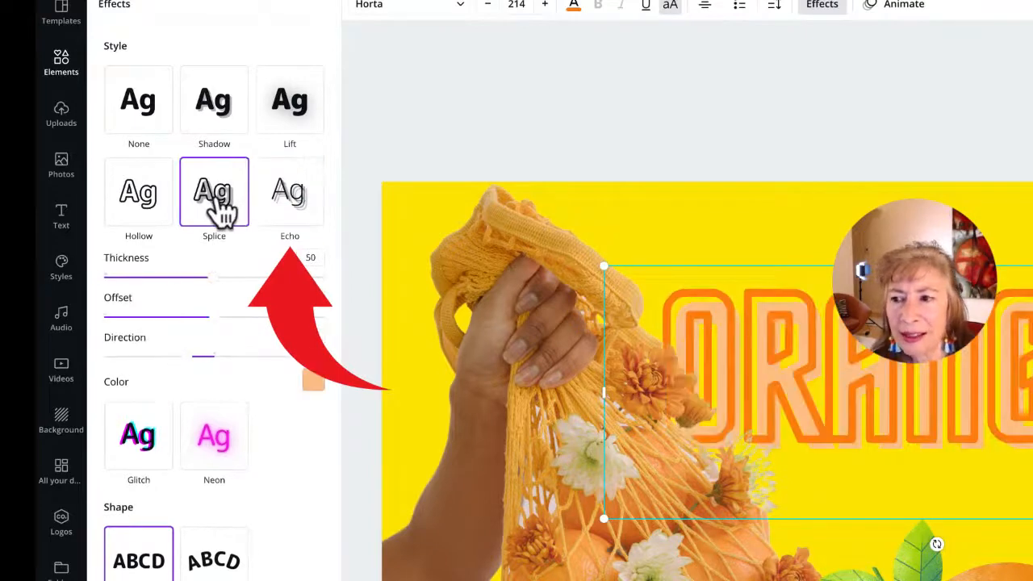
{"action": "left_click", "coordinate": [133, 198]}
{"action": "left_click", "coordinate": [295, 141]}
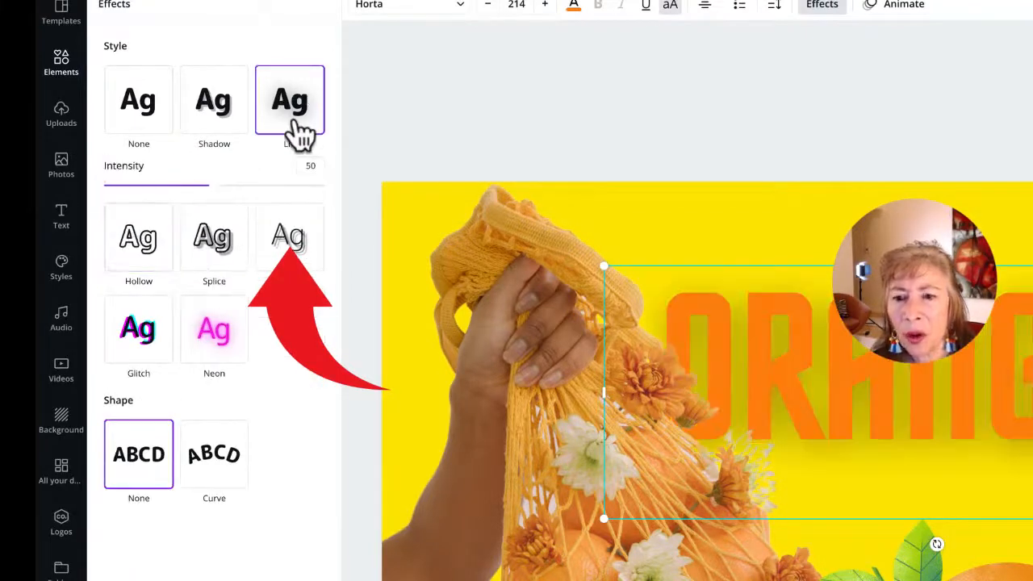
{"action": "left_click", "coordinate": [224, 121]}
{"action": "left_click", "coordinate": [153, 121]}
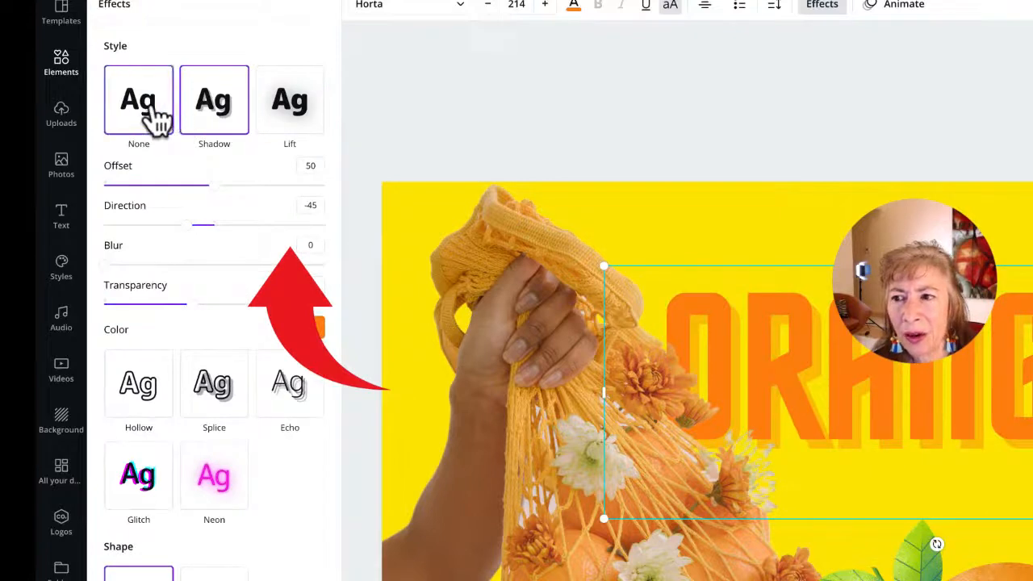
{"action": "left_click", "coordinate": [139, 308]}
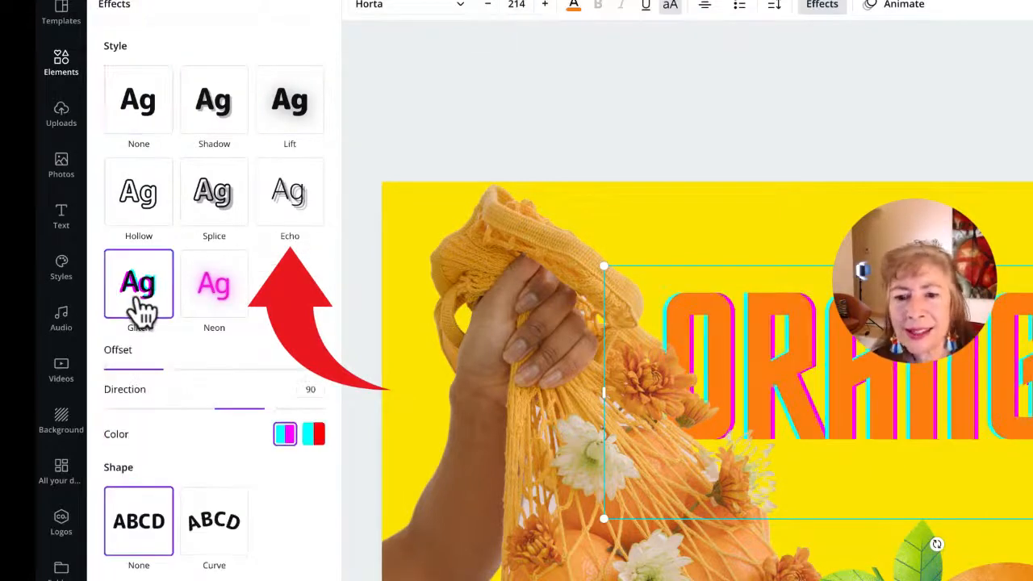
{"action": "left_click", "coordinate": [216, 303]}
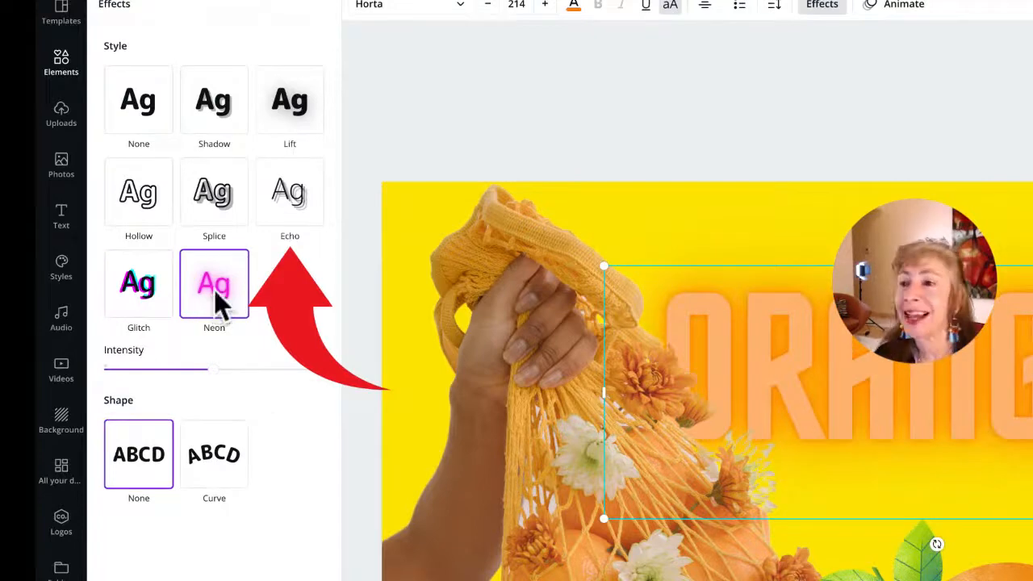
{"action": "left_click", "coordinate": [289, 207]}
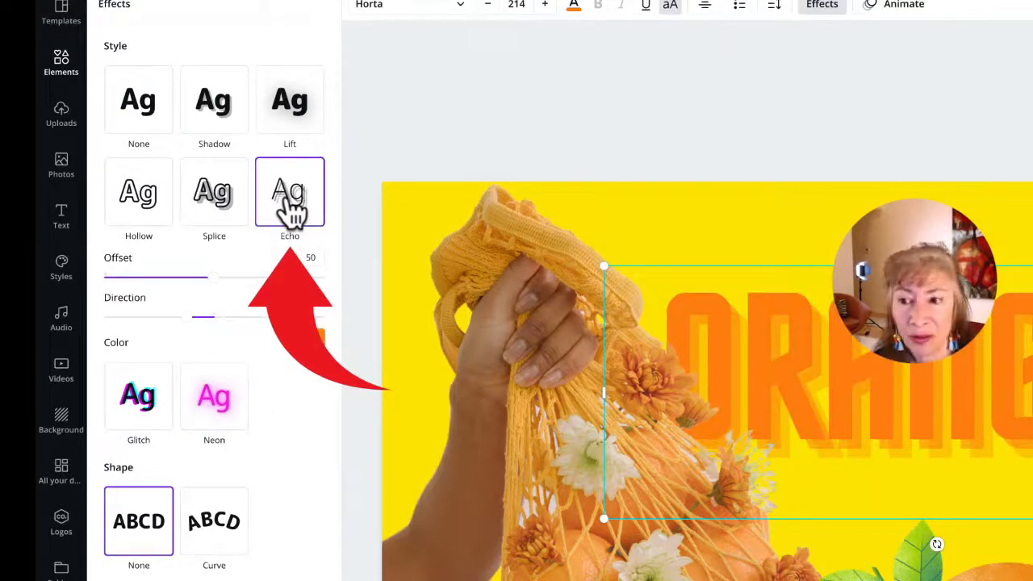
Step: Compare Splice, Hollow, Lift and Shadow once more, then apply Echo to ORANGES
{"action": "left_click", "coordinate": [208, 192]}
{"action": "left_click", "coordinate": [138, 192]}
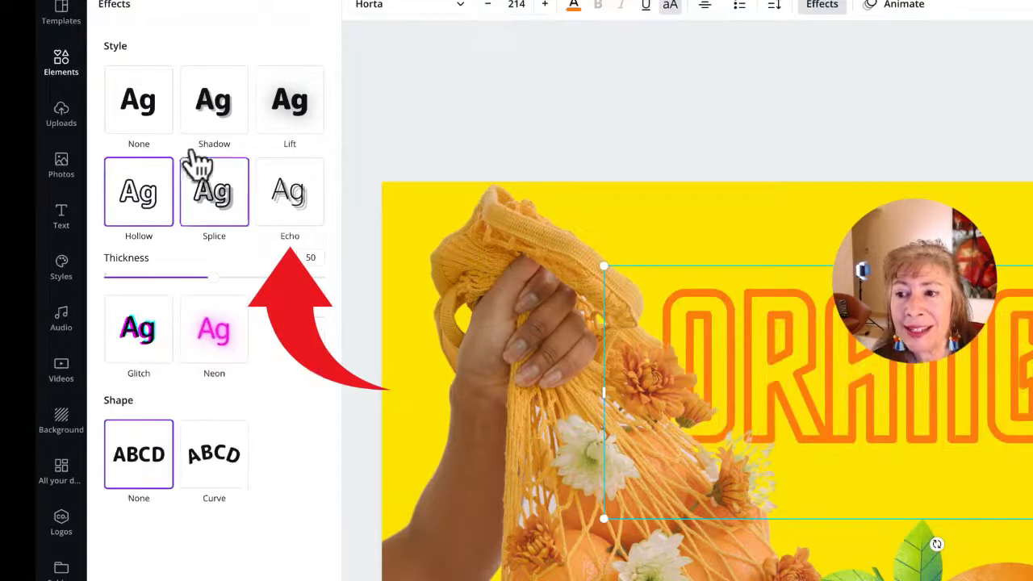
{"action": "left_click", "coordinate": [316, 115]}
{"action": "left_click", "coordinate": [212, 105]}
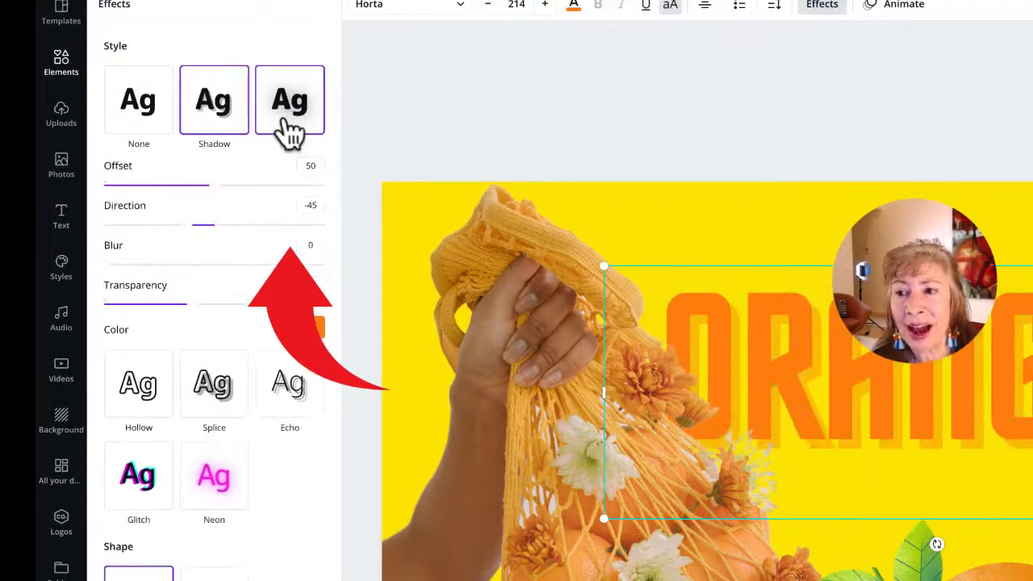
{"action": "left_click", "coordinate": [284, 123]}
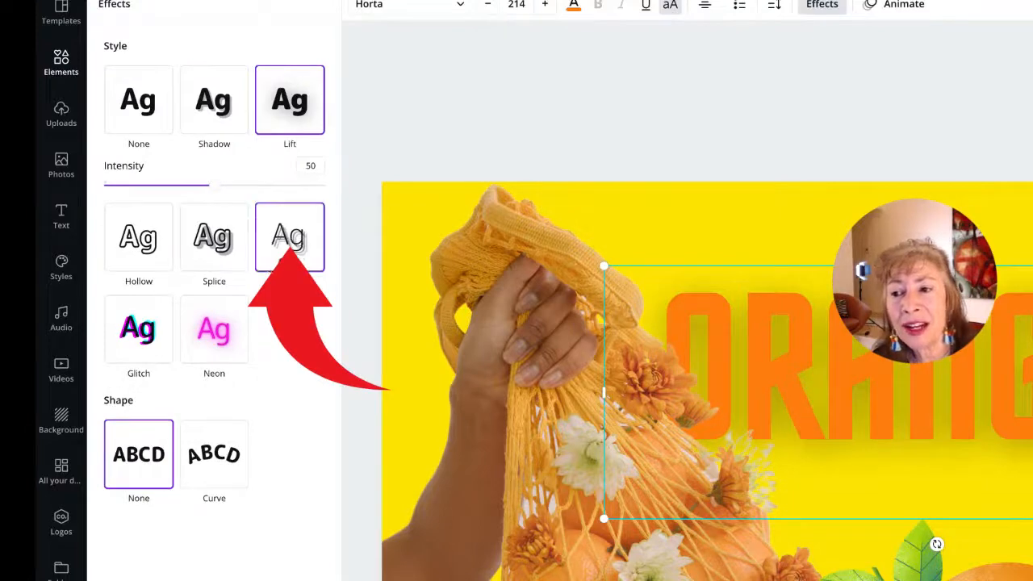
{"action": "left_click", "coordinate": [290, 236]}
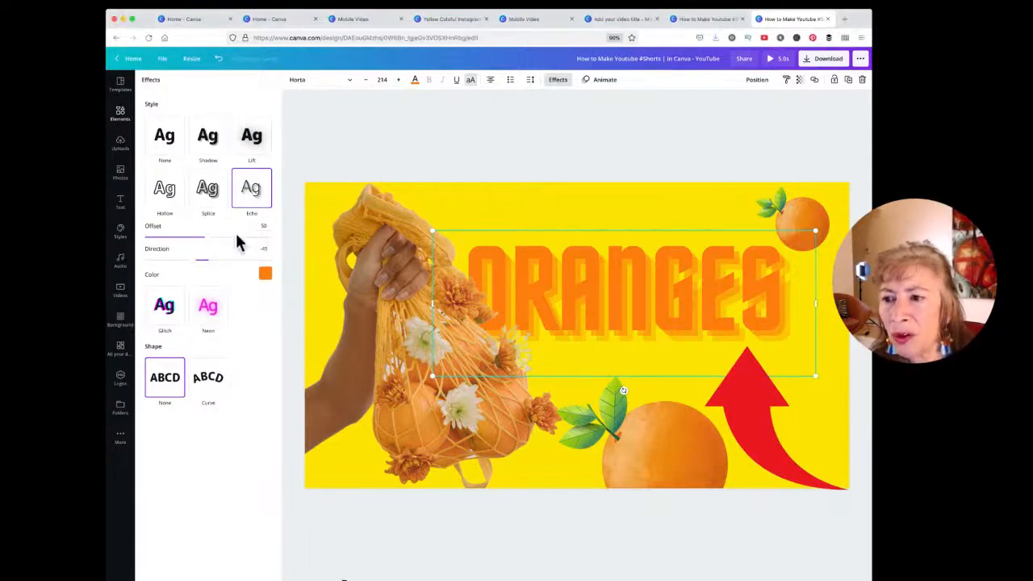
Step: Test Splice, Hollow, Lift, Glitch and Neon on ORANGES, then apply the Shadow effect
{"action": "left_click", "coordinate": [199, 200]}
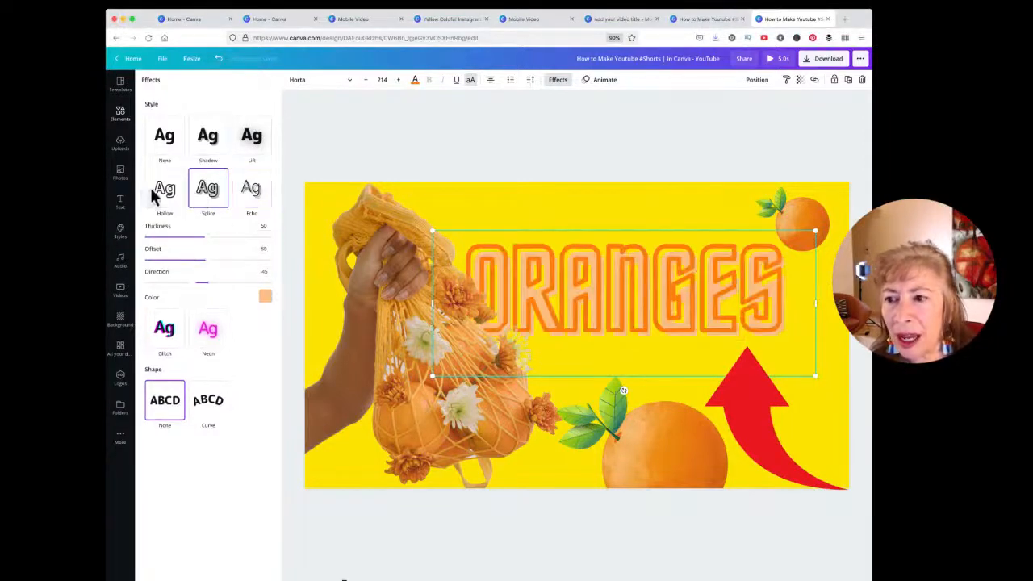
{"action": "left_click", "coordinate": [157, 194]}
{"action": "left_click", "coordinate": [251, 141]}
{"action": "left_click", "coordinate": [211, 141]}
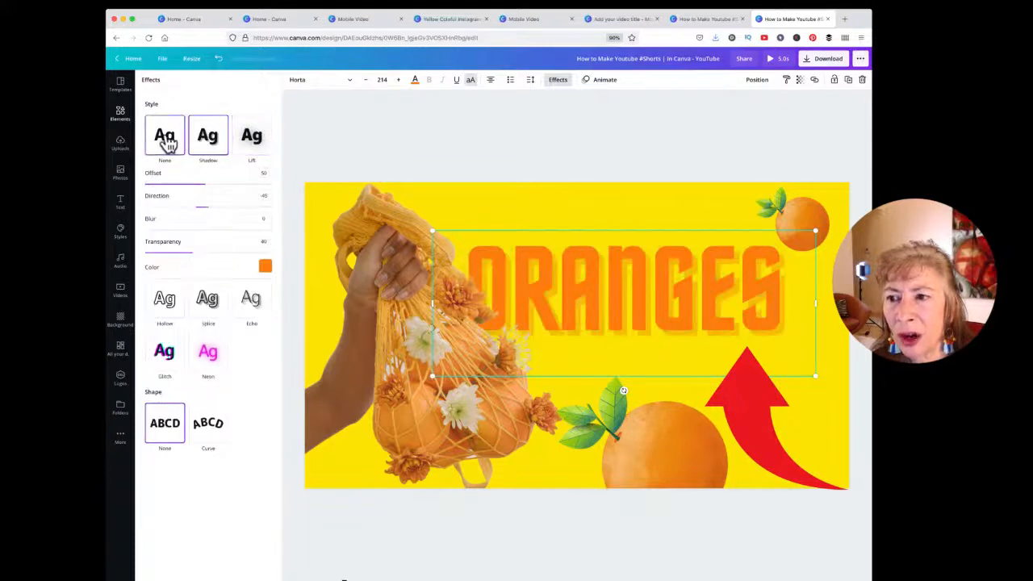
{"action": "left_click", "coordinate": [165, 140]}
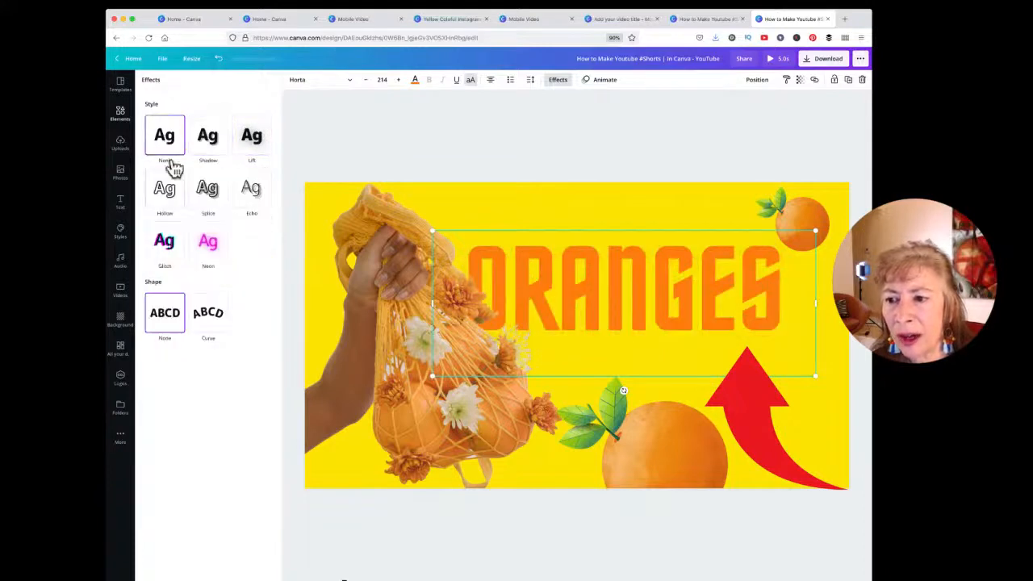
{"action": "left_click", "coordinate": [166, 241]}
{"action": "left_click", "coordinate": [210, 247]}
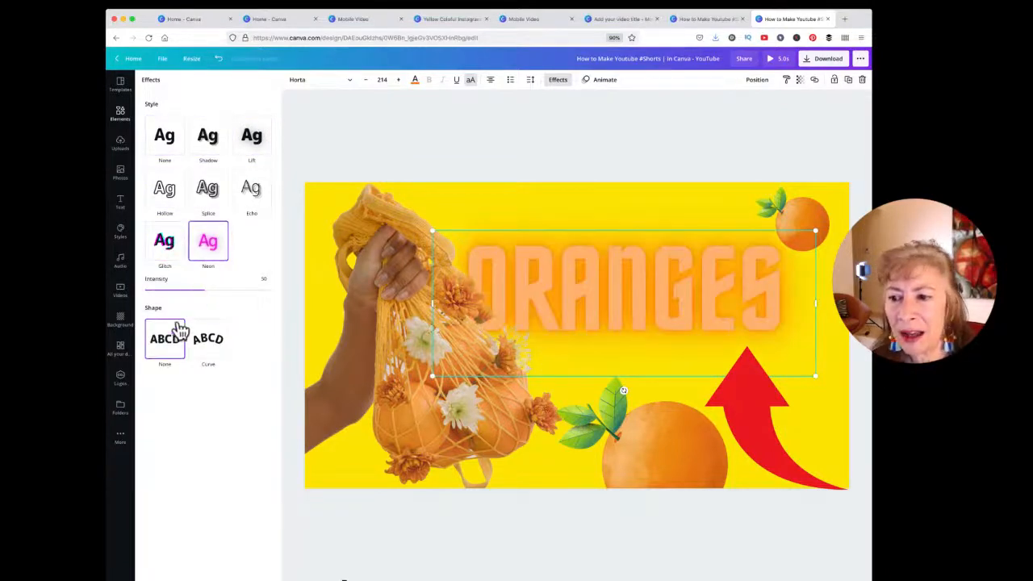
{"action": "left_click", "coordinate": [208, 145]}
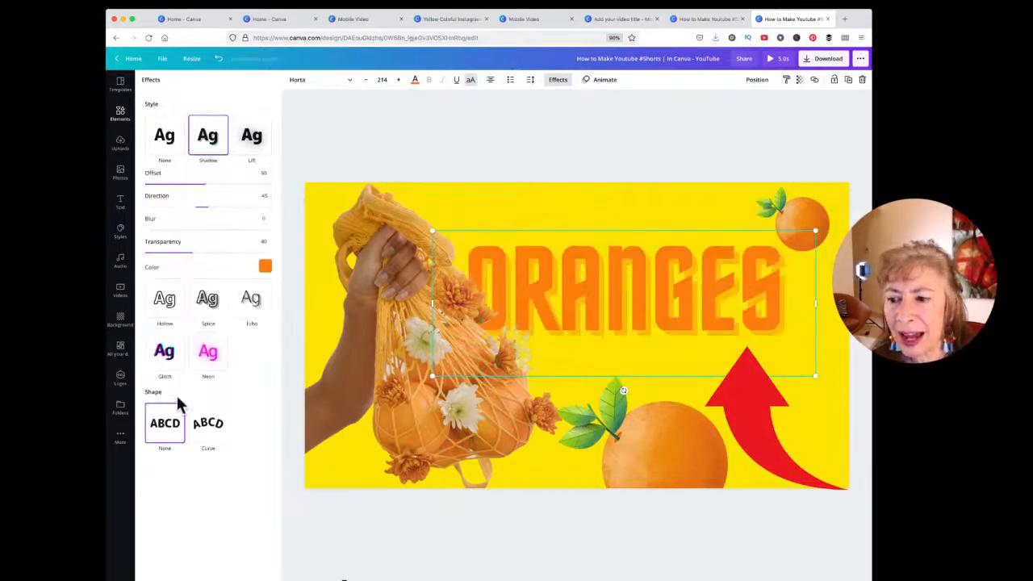
Step: Curve the ORANGES title, bring it forward over the bag photo, and nudge it up-left
{"action": "left_click", "coordinate": [208, 430]}
{"action": "left_click_drag", "start_coordinate": [637, 300], "coordinate": [636, 282]}
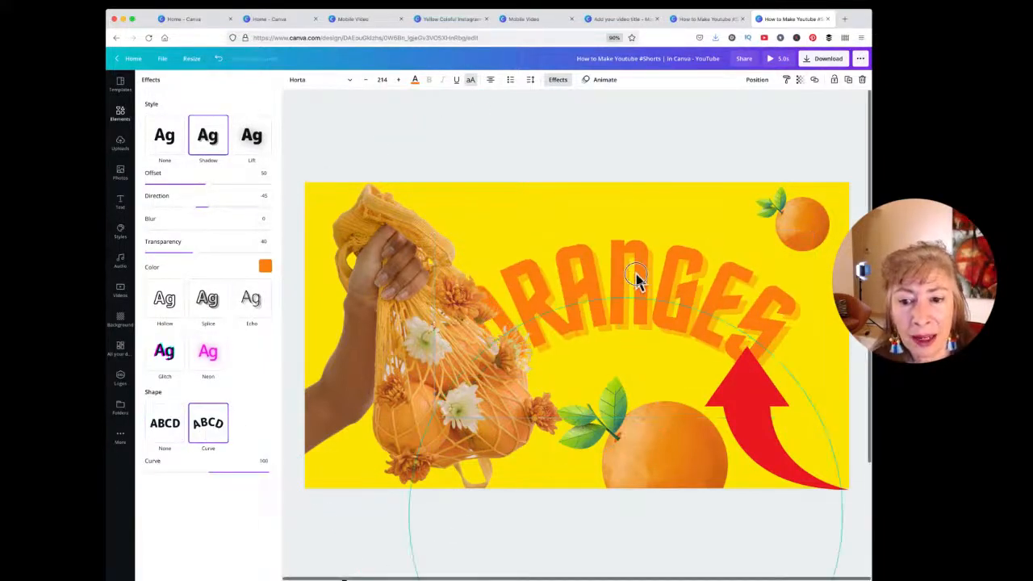
{"action": "left_click", "coordinate": [754, 79]}
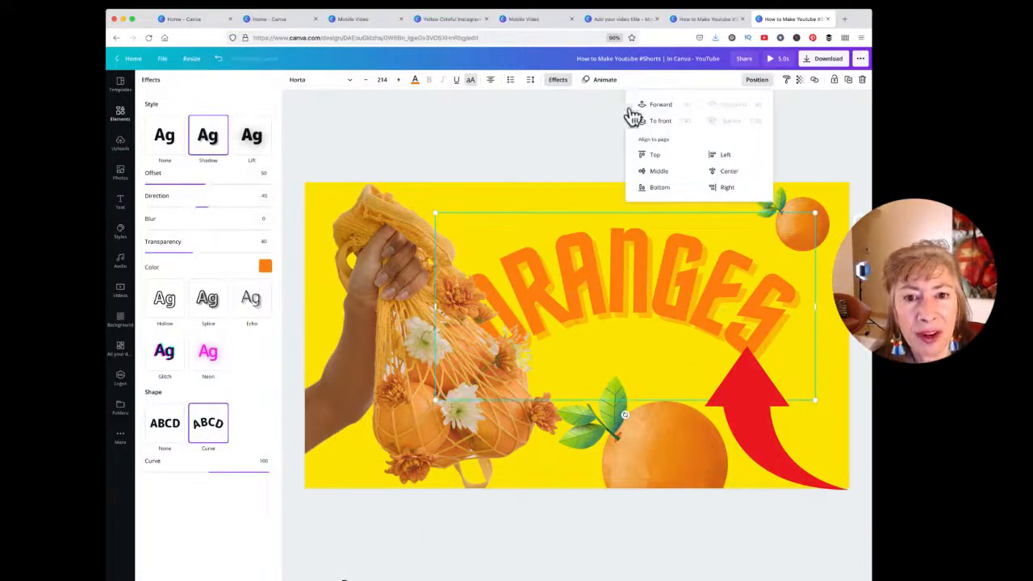
{"action": "left_click", "coordinate": [658, 105]}
{"action": "left_click", "coordinate": [621, 297]}
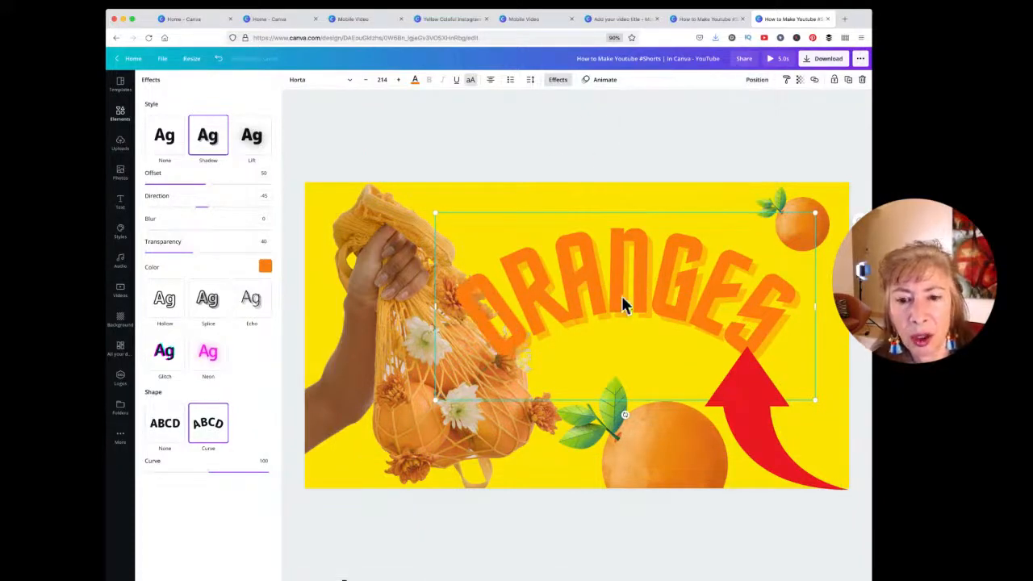
{"action": "left_click_drag", "start_coordinate": [621, 297], "coordinate": [604, 275]}
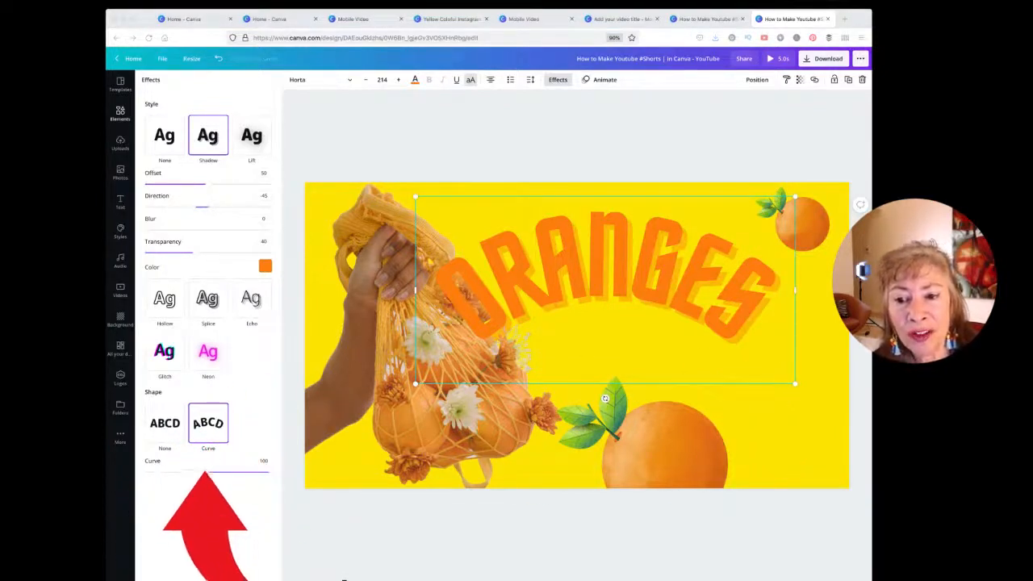
Step: Set curve to 25 and a black shadow: transparency 87, blur 22, offset 62, direction -42
{"action": "left_click", "coordinate": [226, 465]}
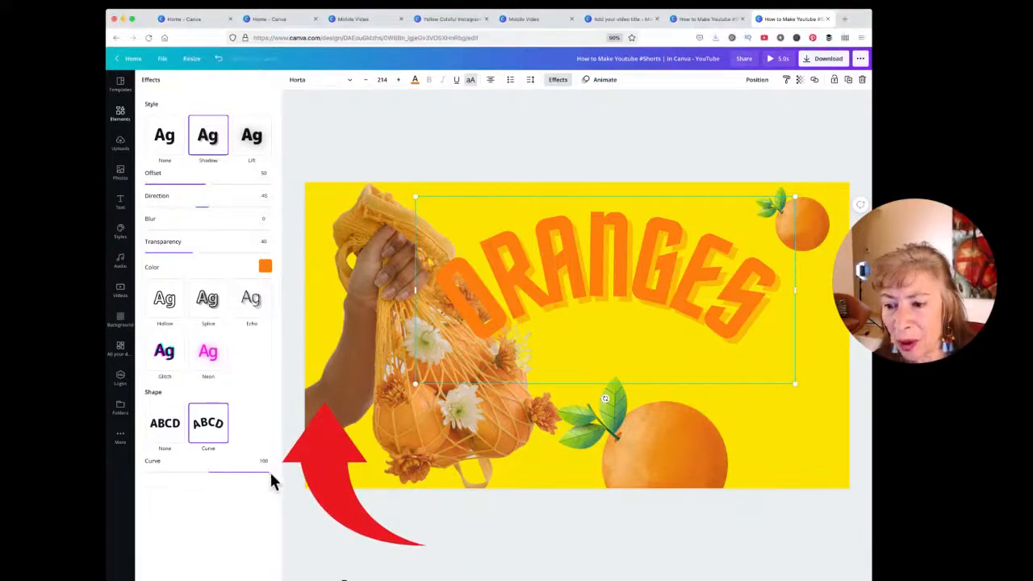
{"action": "left_click_drag", "start_coordinate": [271, 476], "coordinate": [224, 474]}
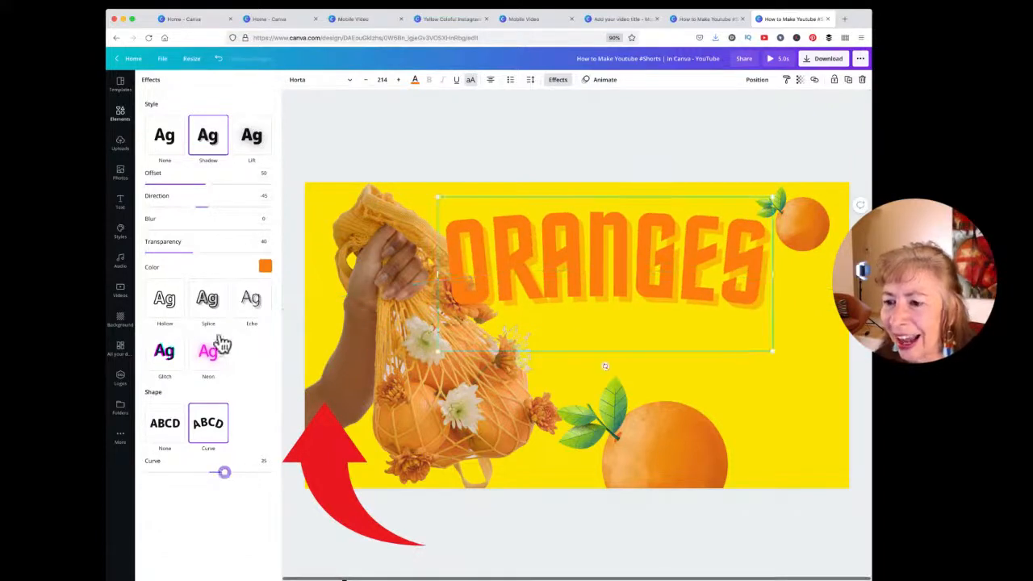
{"action": "left_click", "coordinate": [264, 268]}
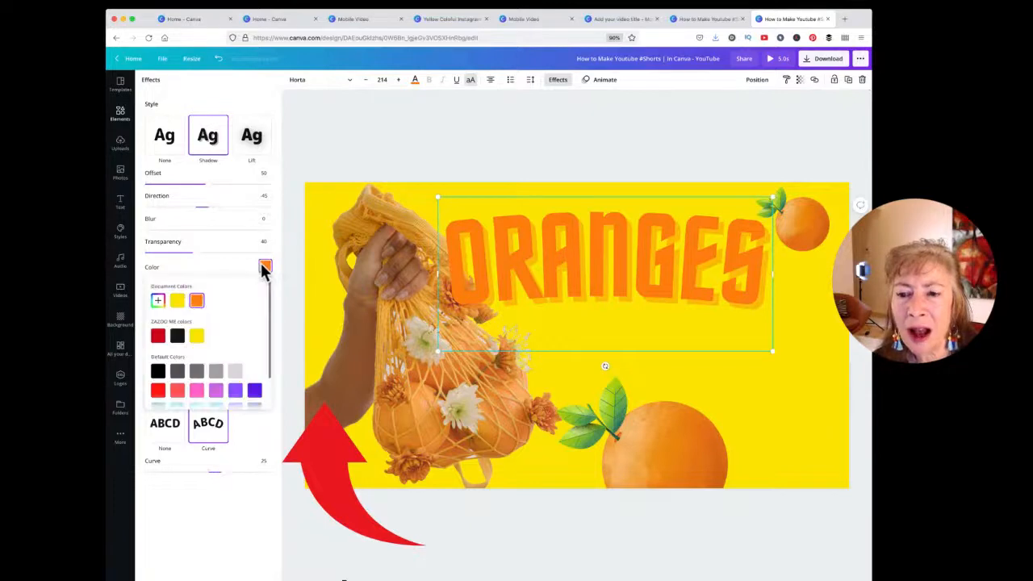
{"action": "left_click", "coordinate": [178, 337]}
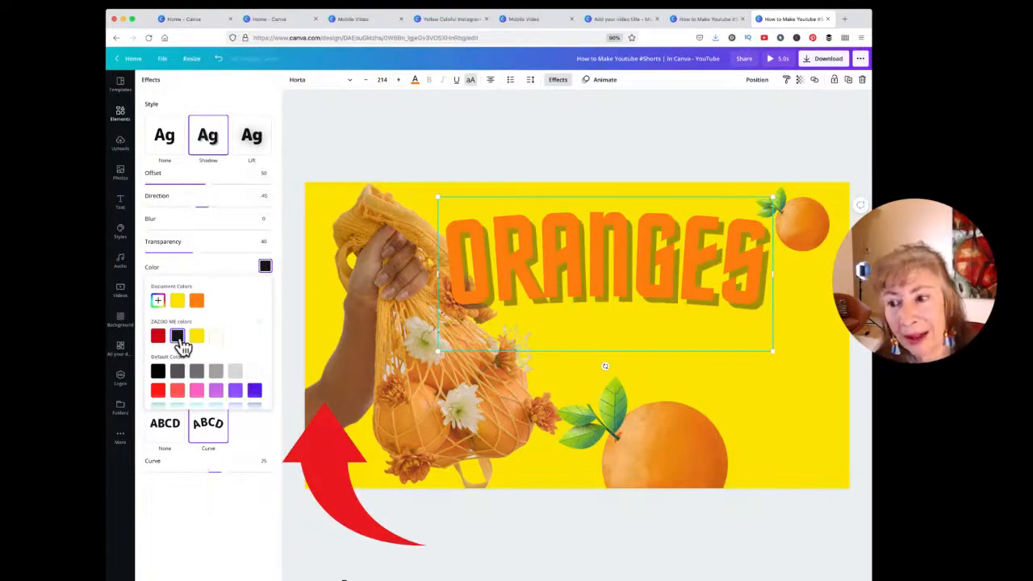
{"action": "left_click", "coordinate": [221, 270]}
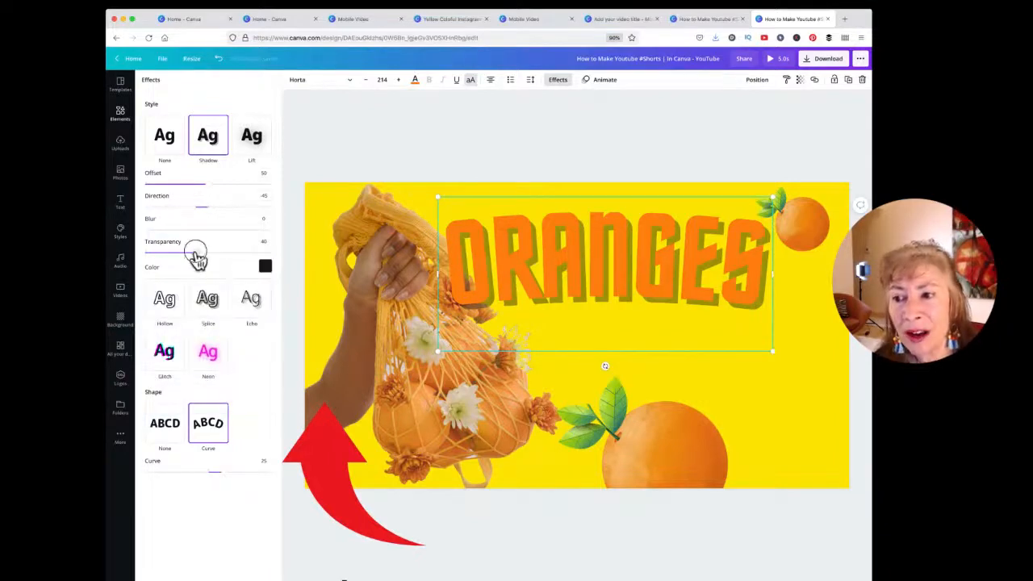
{"action": "left_click_drag", "start_coordinate": [196, 255], "coordinate": [255, 258]}
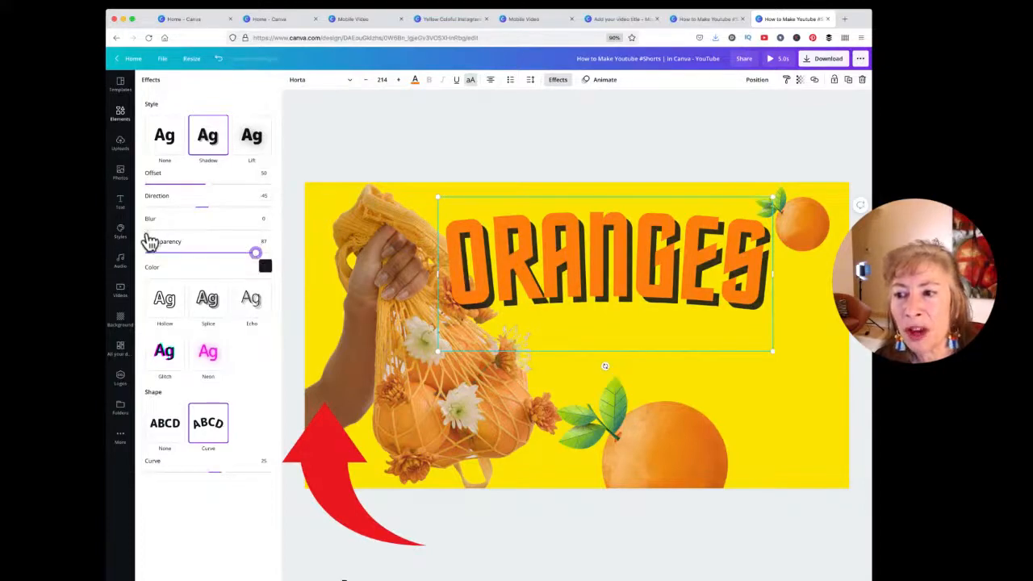
{"action": "left_click_drag", "start_coordinate": [148, 235], "coordinate": [175, 244]}
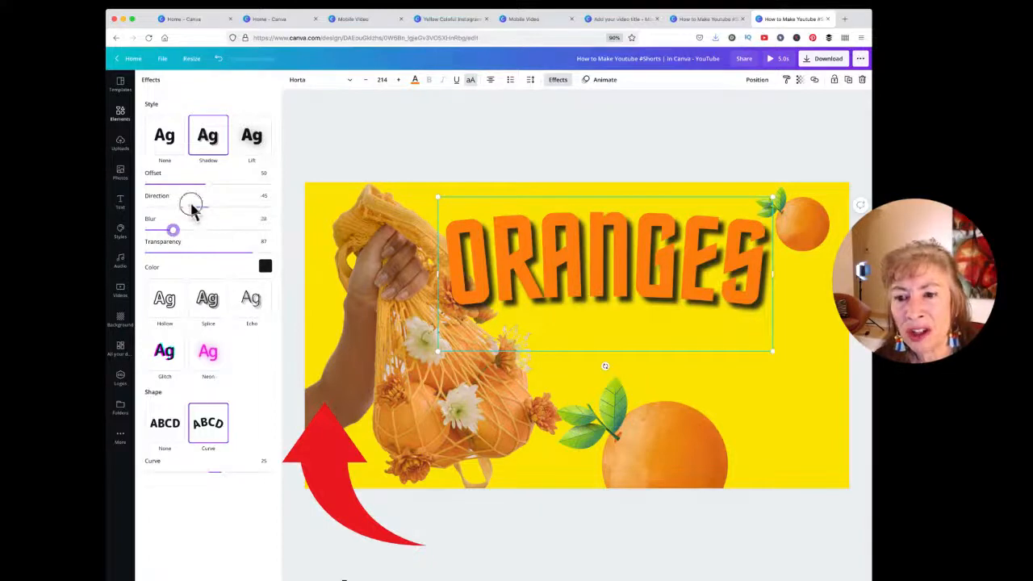
{"action": "left_click_drag", "start_coordinate": [191, 207], "coordinate": [223, 187]}
Step: Deselect the title, preview Download file types with PNG kept, then close the panel
{"action": "left_click", "coordinate": [784, 429]}
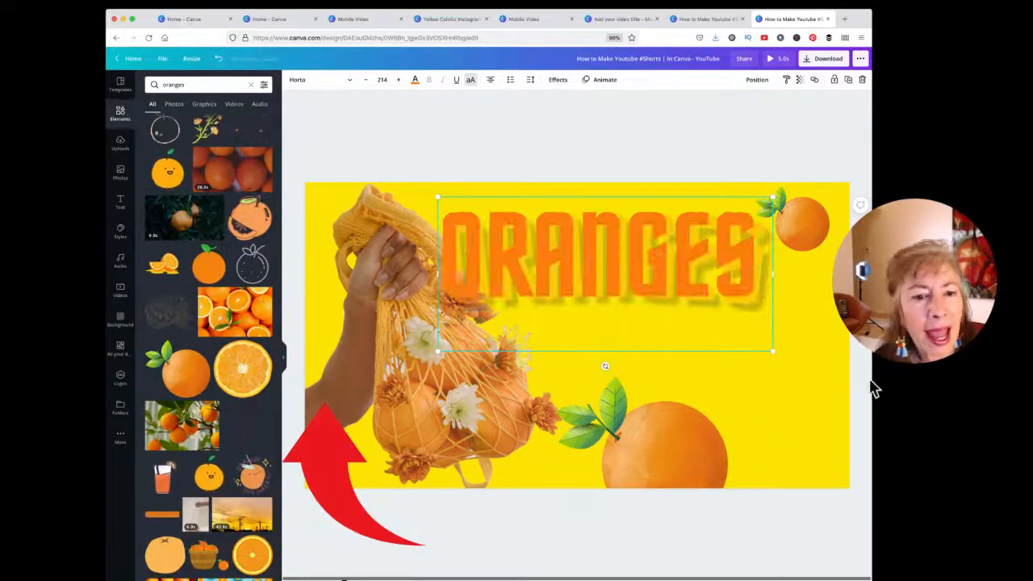
{"action": "left_click", "coordinate": [803, 349]}
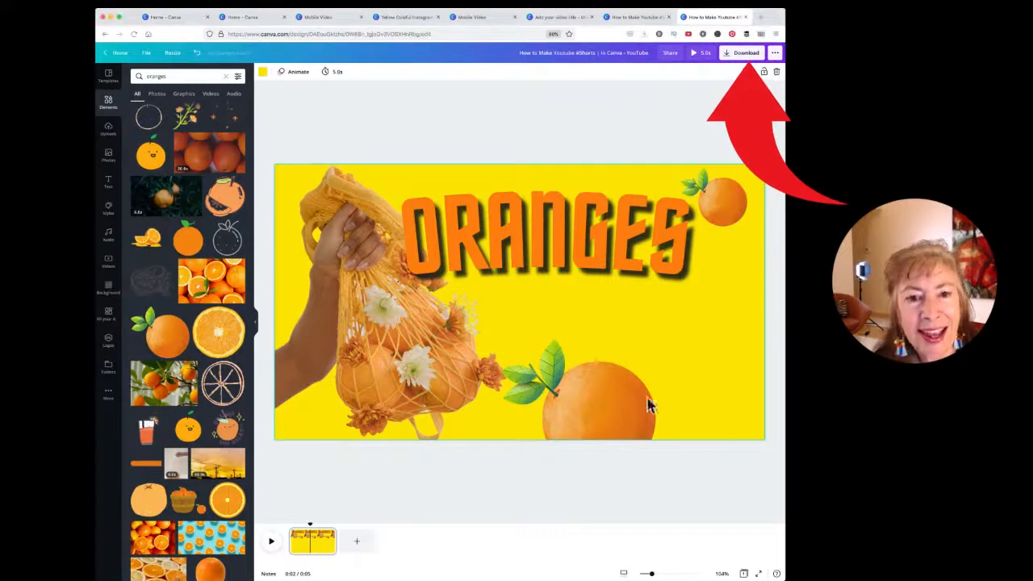
{"action": "left_click", "coordinate": [744, 53]}
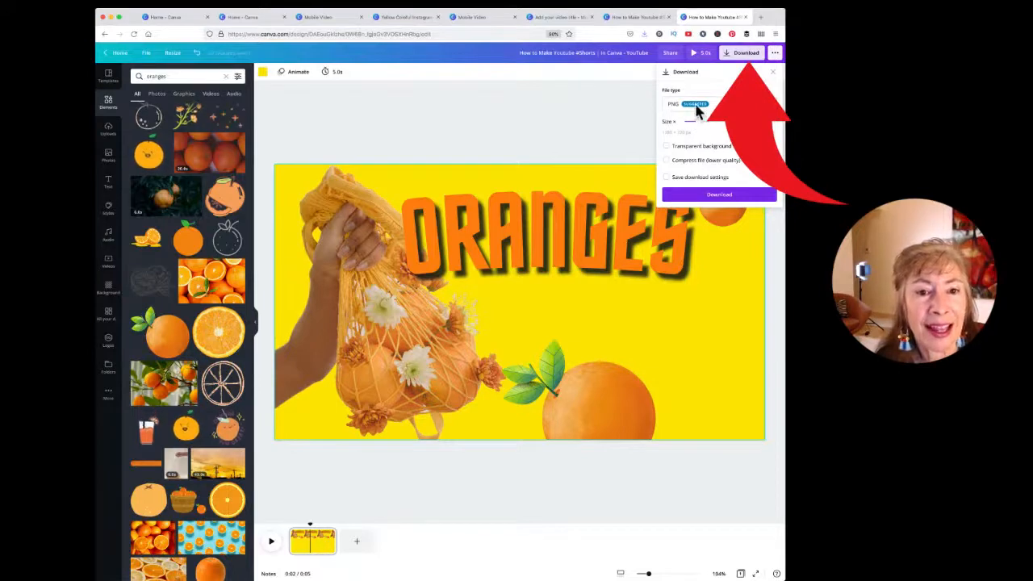
{"action": "left_click", "coordinate": [696, 106]}
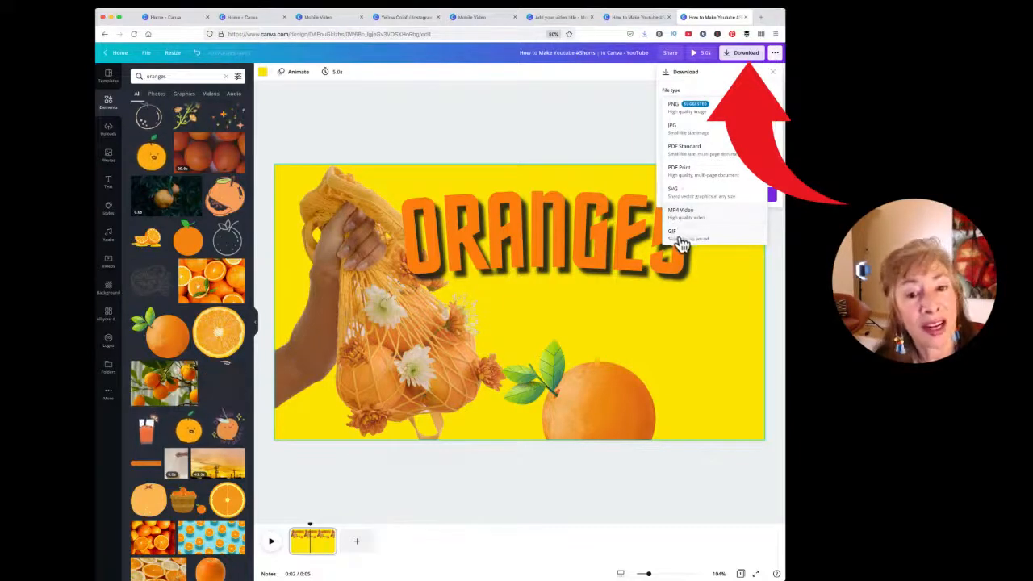
{"action": "left_click", "coordinate": [618, 152]}
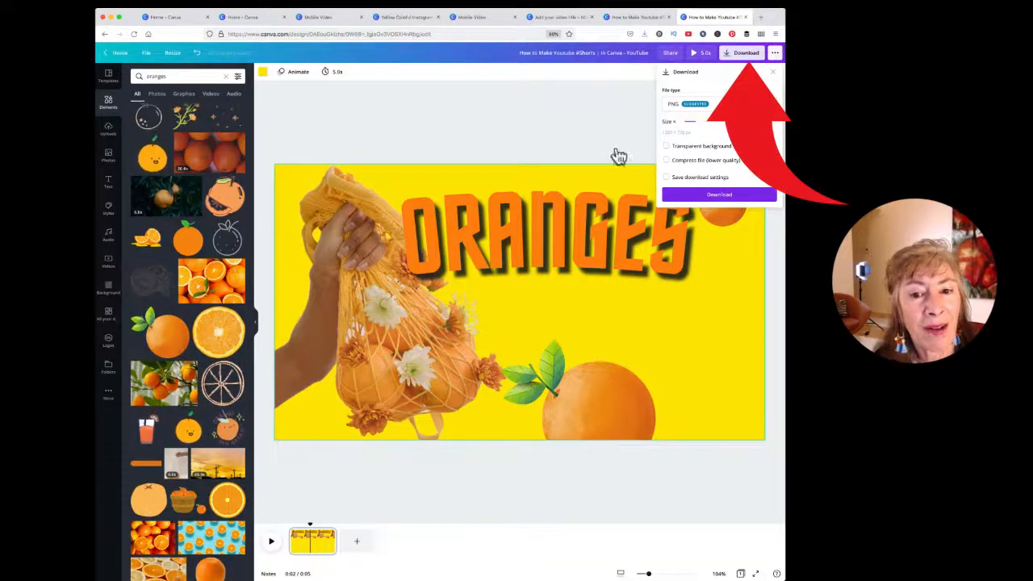
{"action": "left_click", "coordinate": [576, 148]}
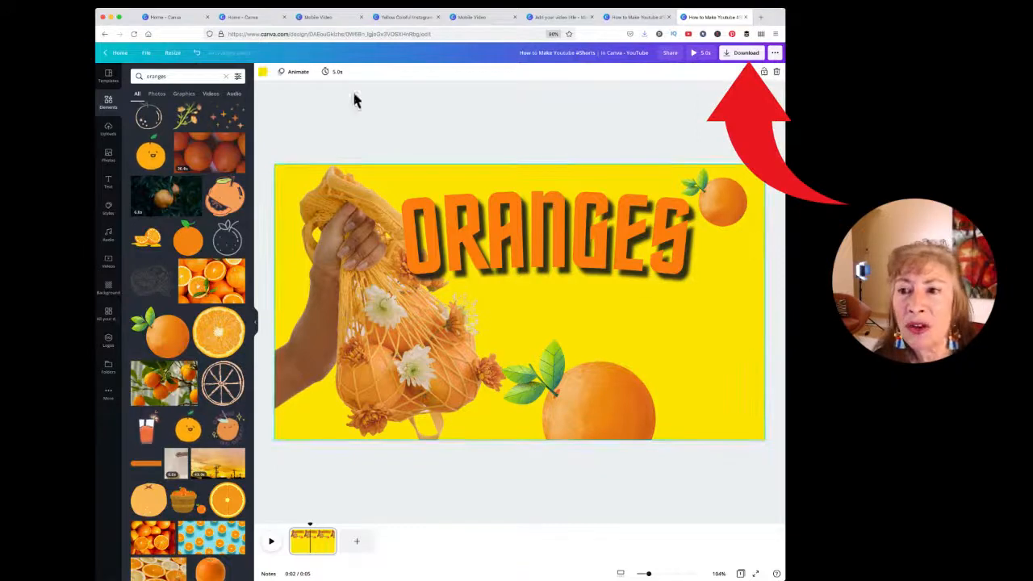
Step: Make the thumbnail background white and reopen Download with PNG as the file type
{"action": "left_click", "coordinate": [263, 71]}
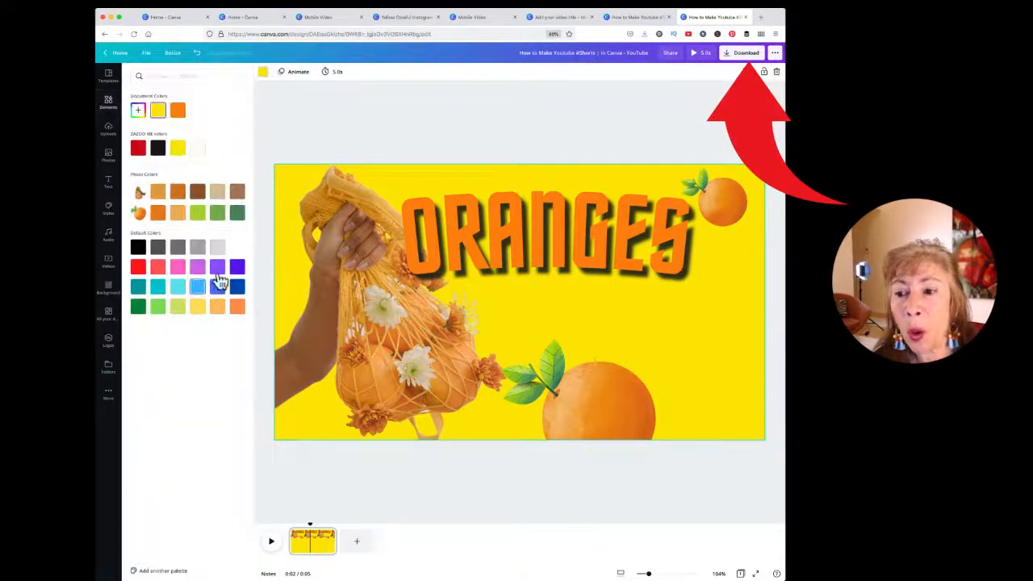
{"action": "left_click", "coordinate": [237, 248]}
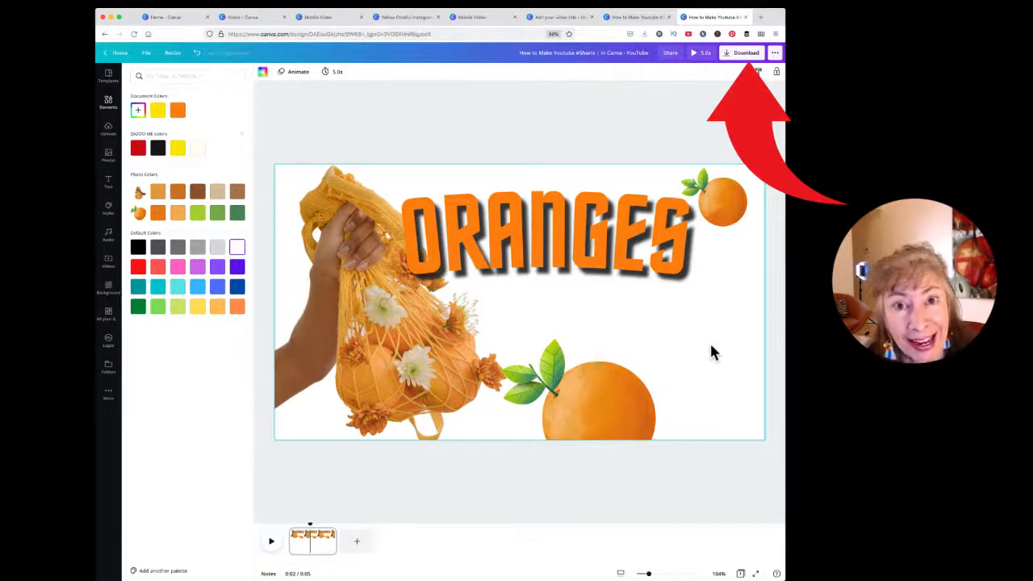
{"action": "left_click", "coordinate": [747, 53]}
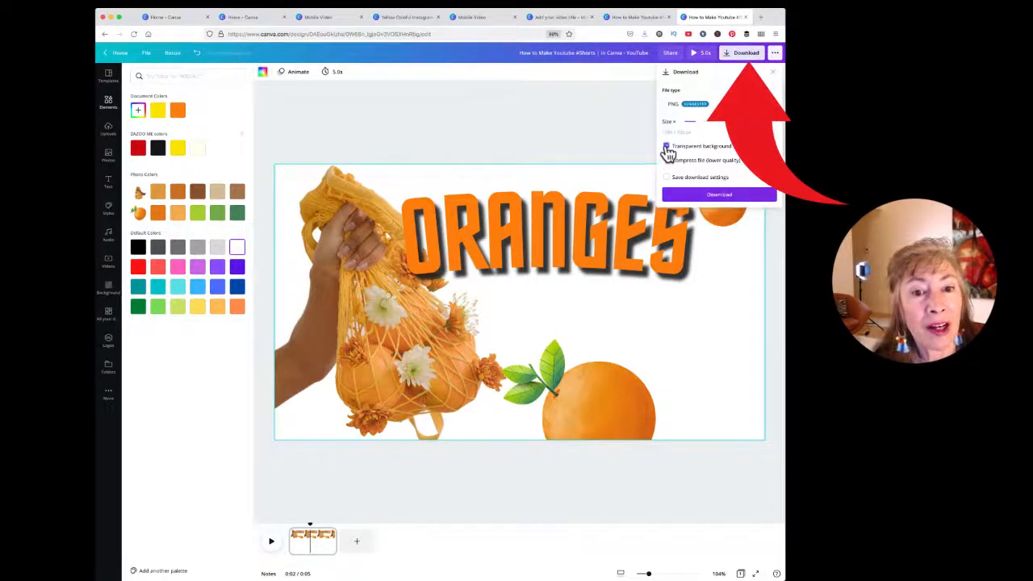